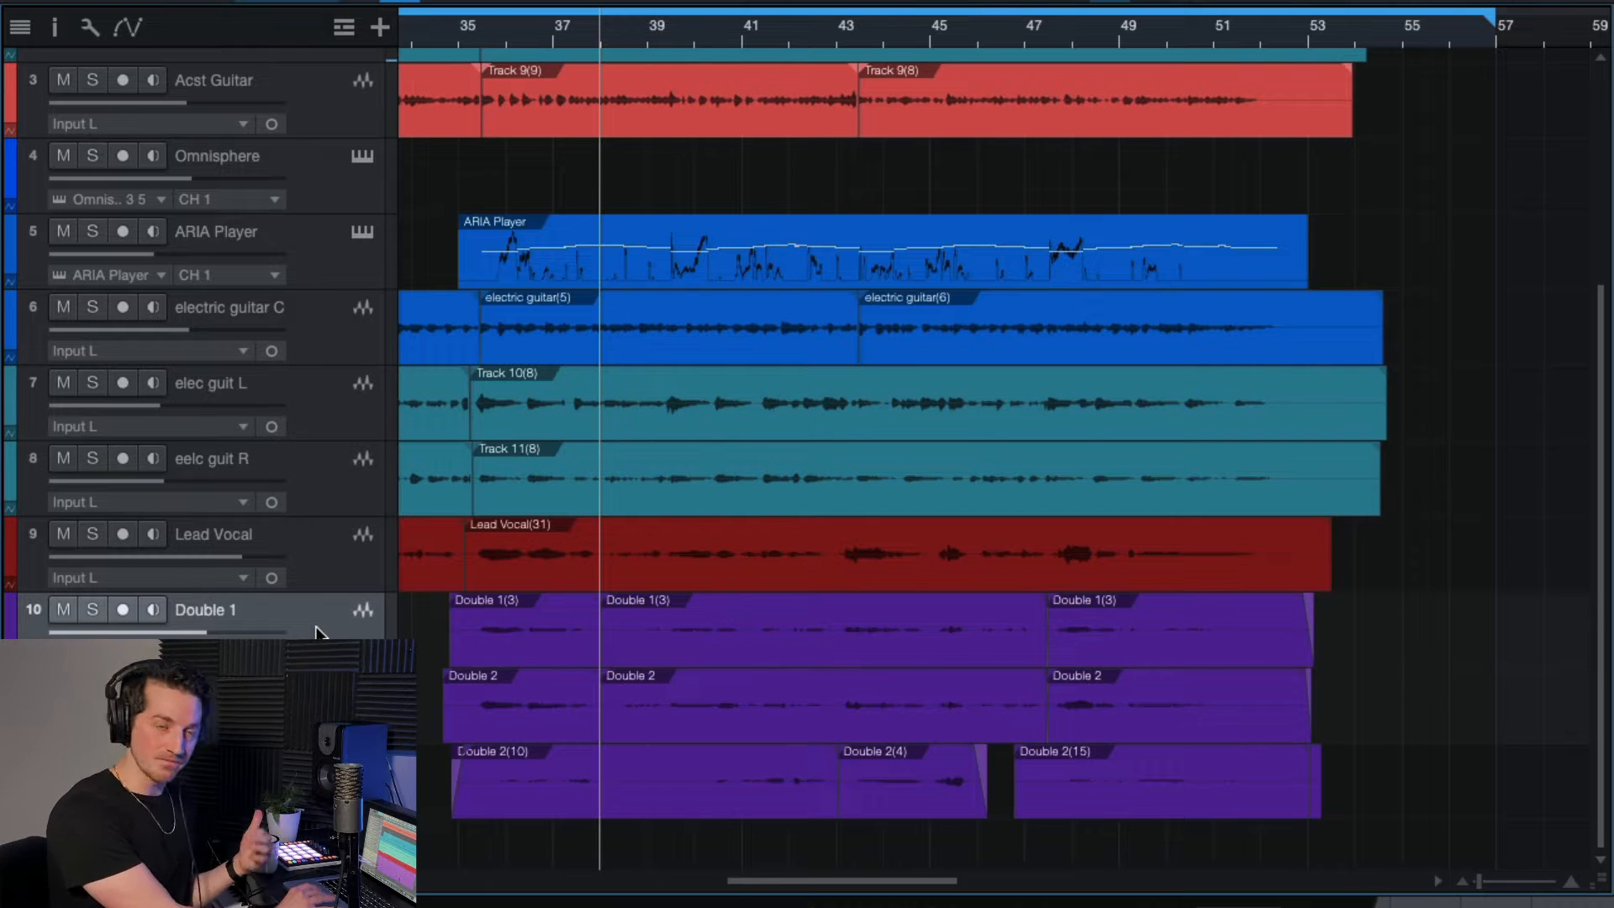
# Step: Pan the Double 1 channel fully left and the Double 2 channel fully right in the mixer
pyautogui.press('F3')
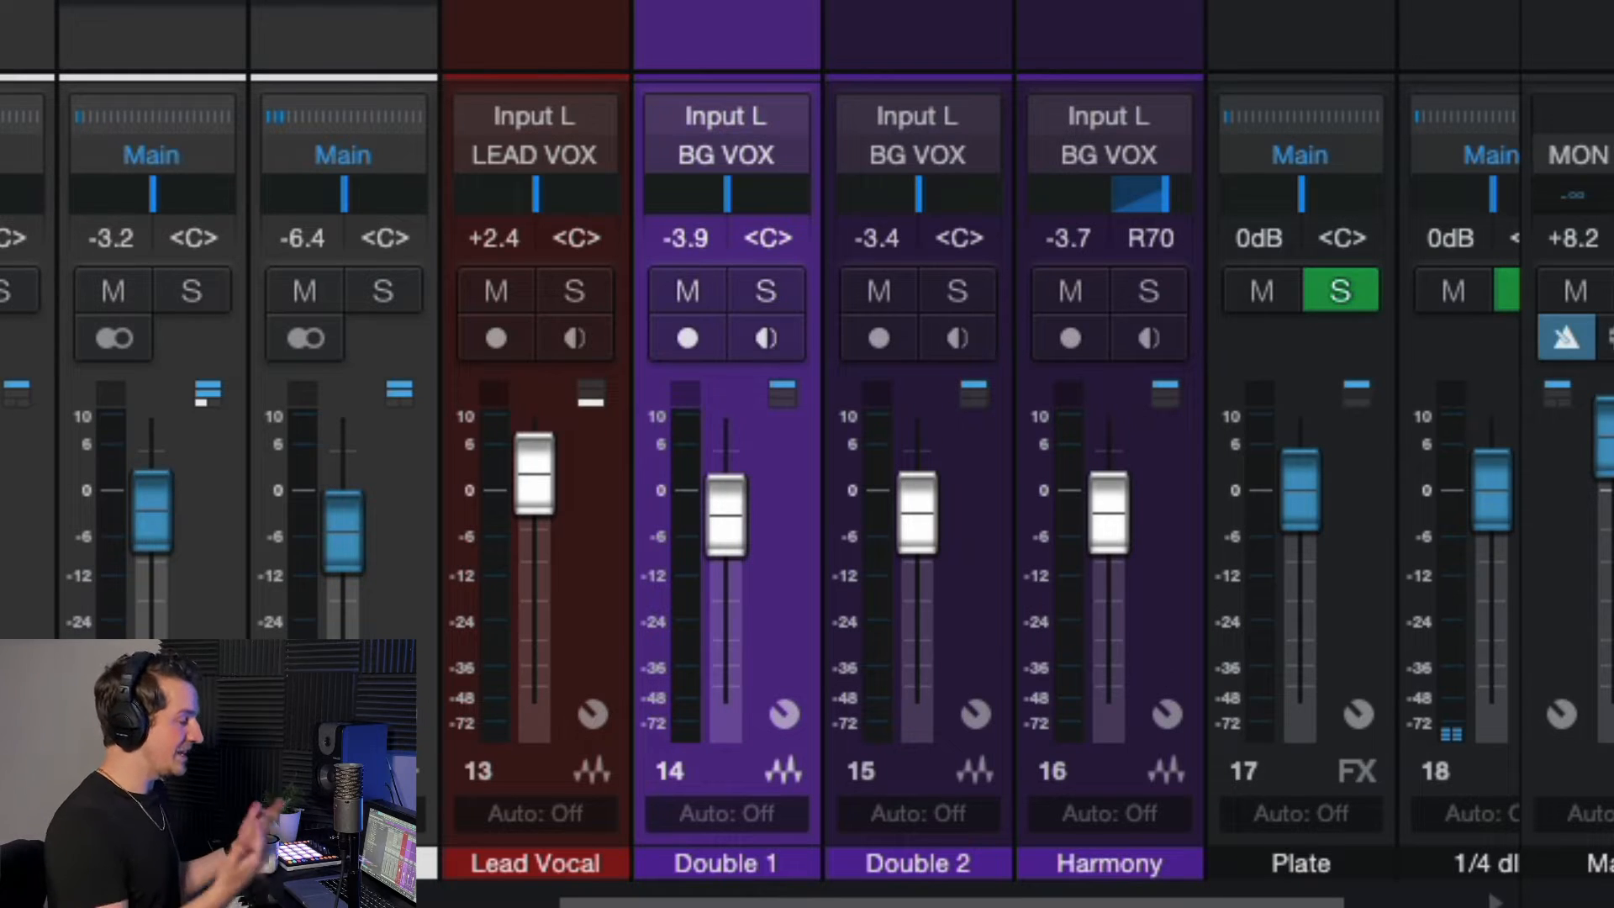
pyautogui.moveTo(740, 200); pyautogui.dragTo(690, 187)
pyautogui.moveTo(915, 192); pyautogui.dragTo(1051, 181)
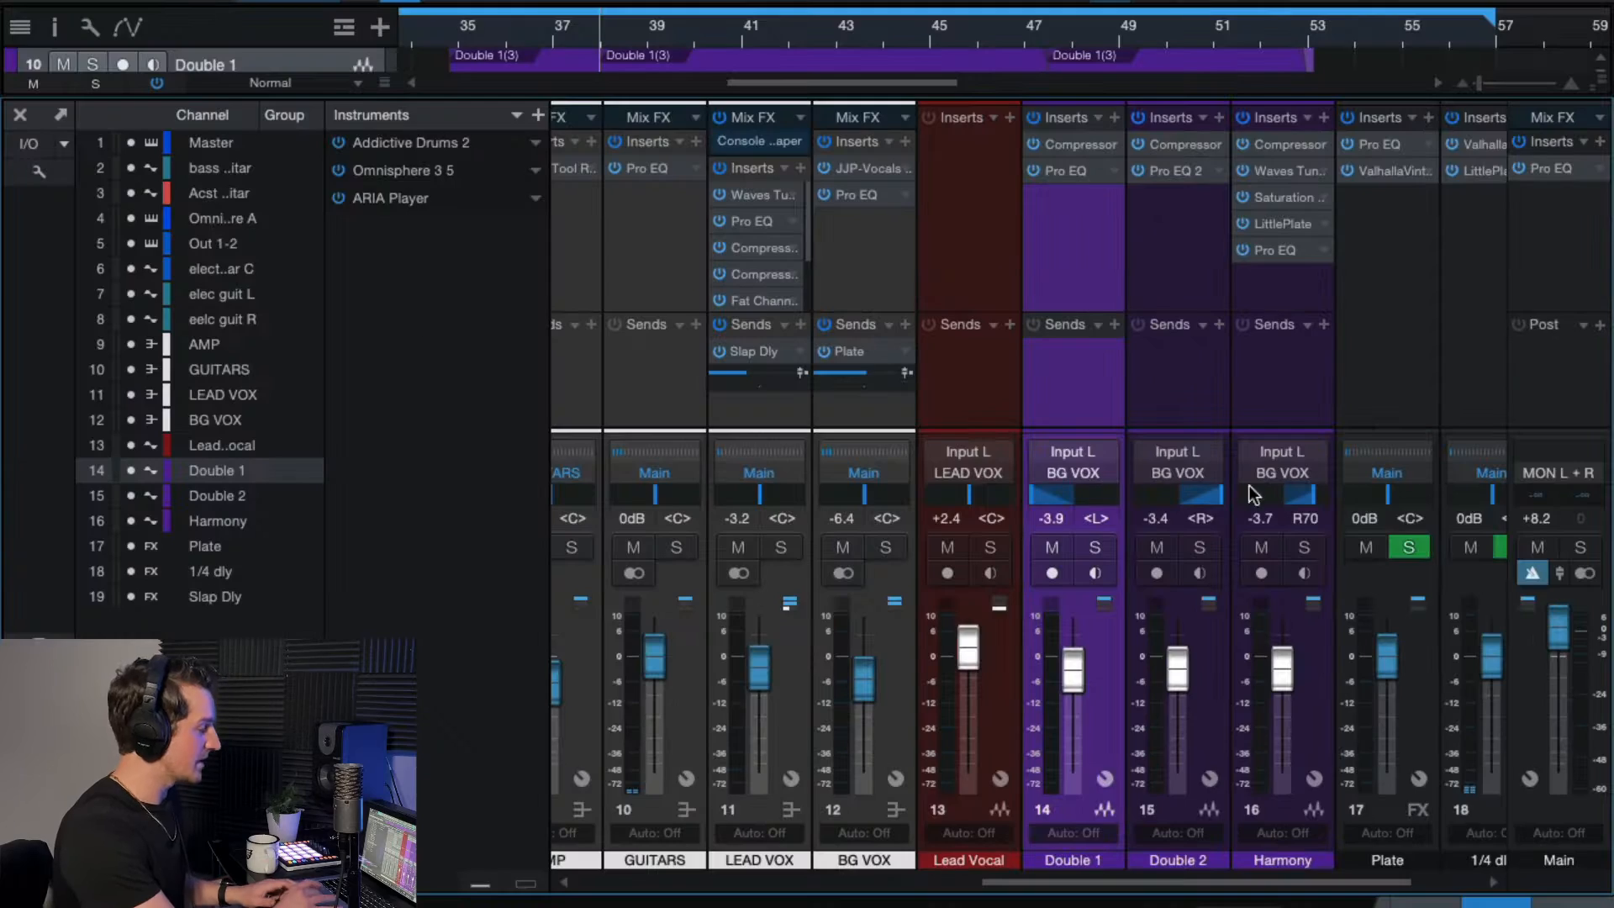
pyautogui.press('F3')
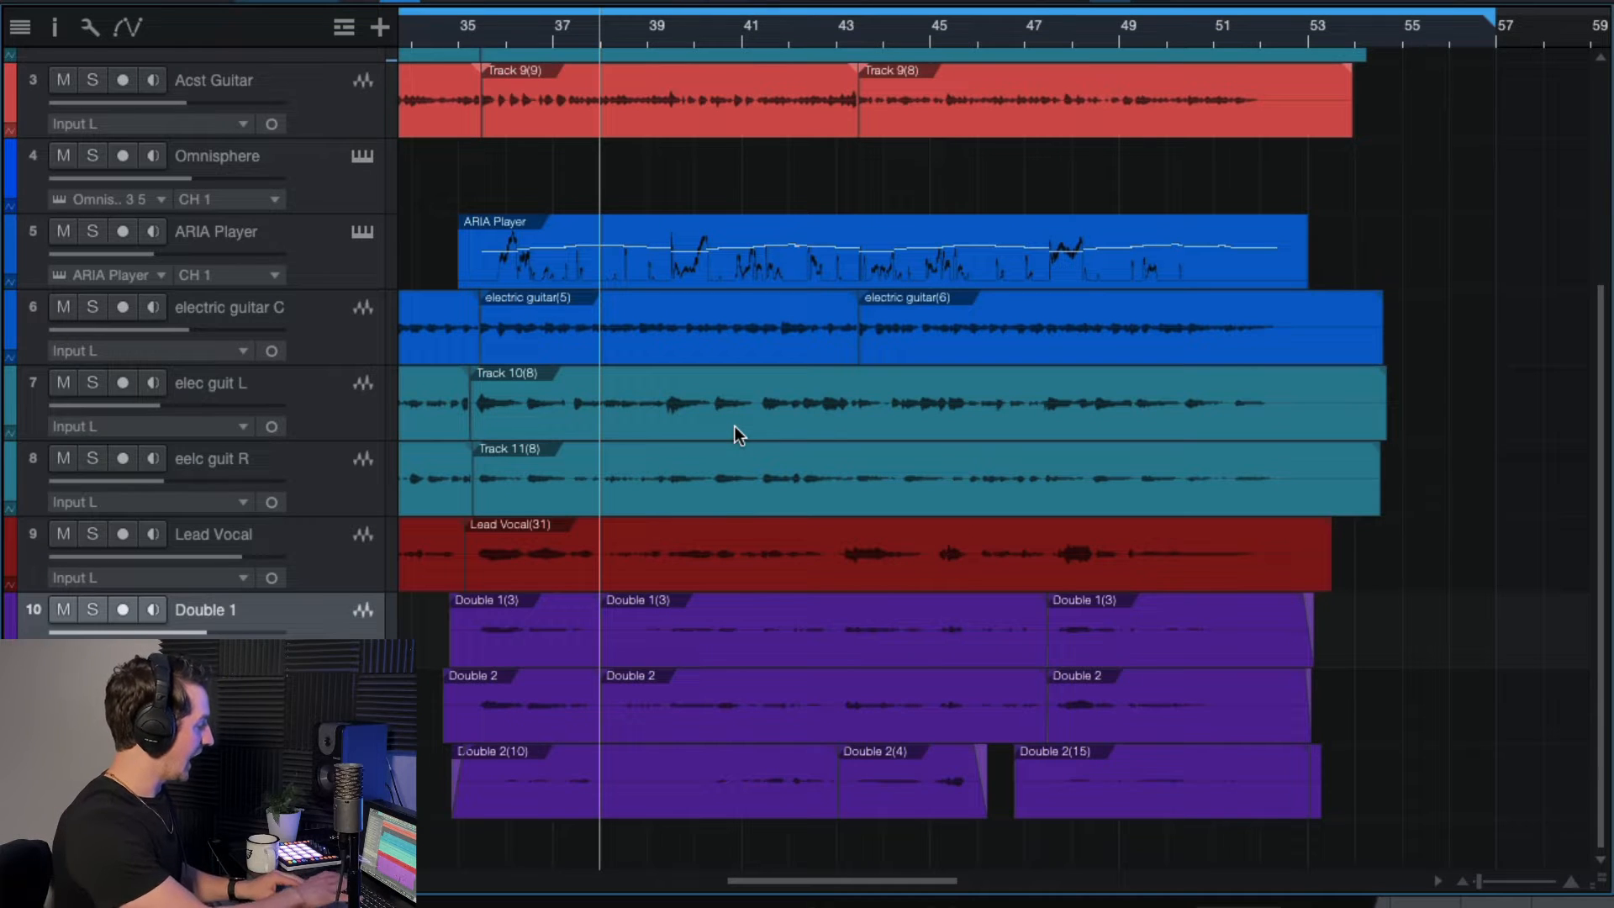
# Step: Play the song from bar 35 and solo the Lead Vocal, Double 1 and Double 2 channels in the mixer
pyautogui.click(511, 186)
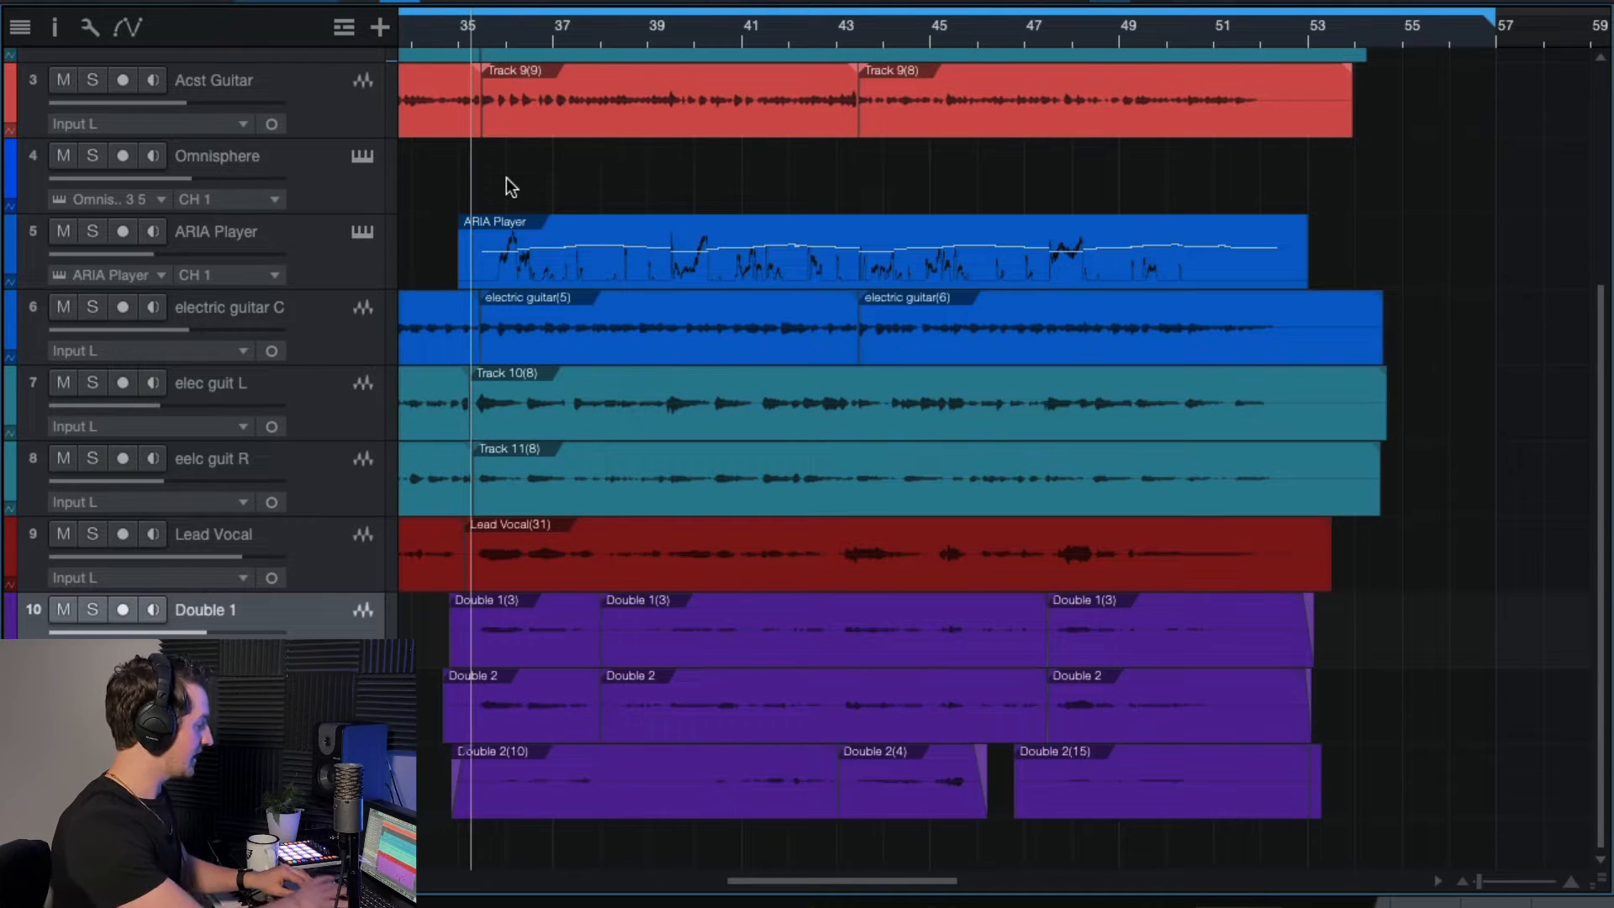
pyautogui.scroll(2, 587, 458)
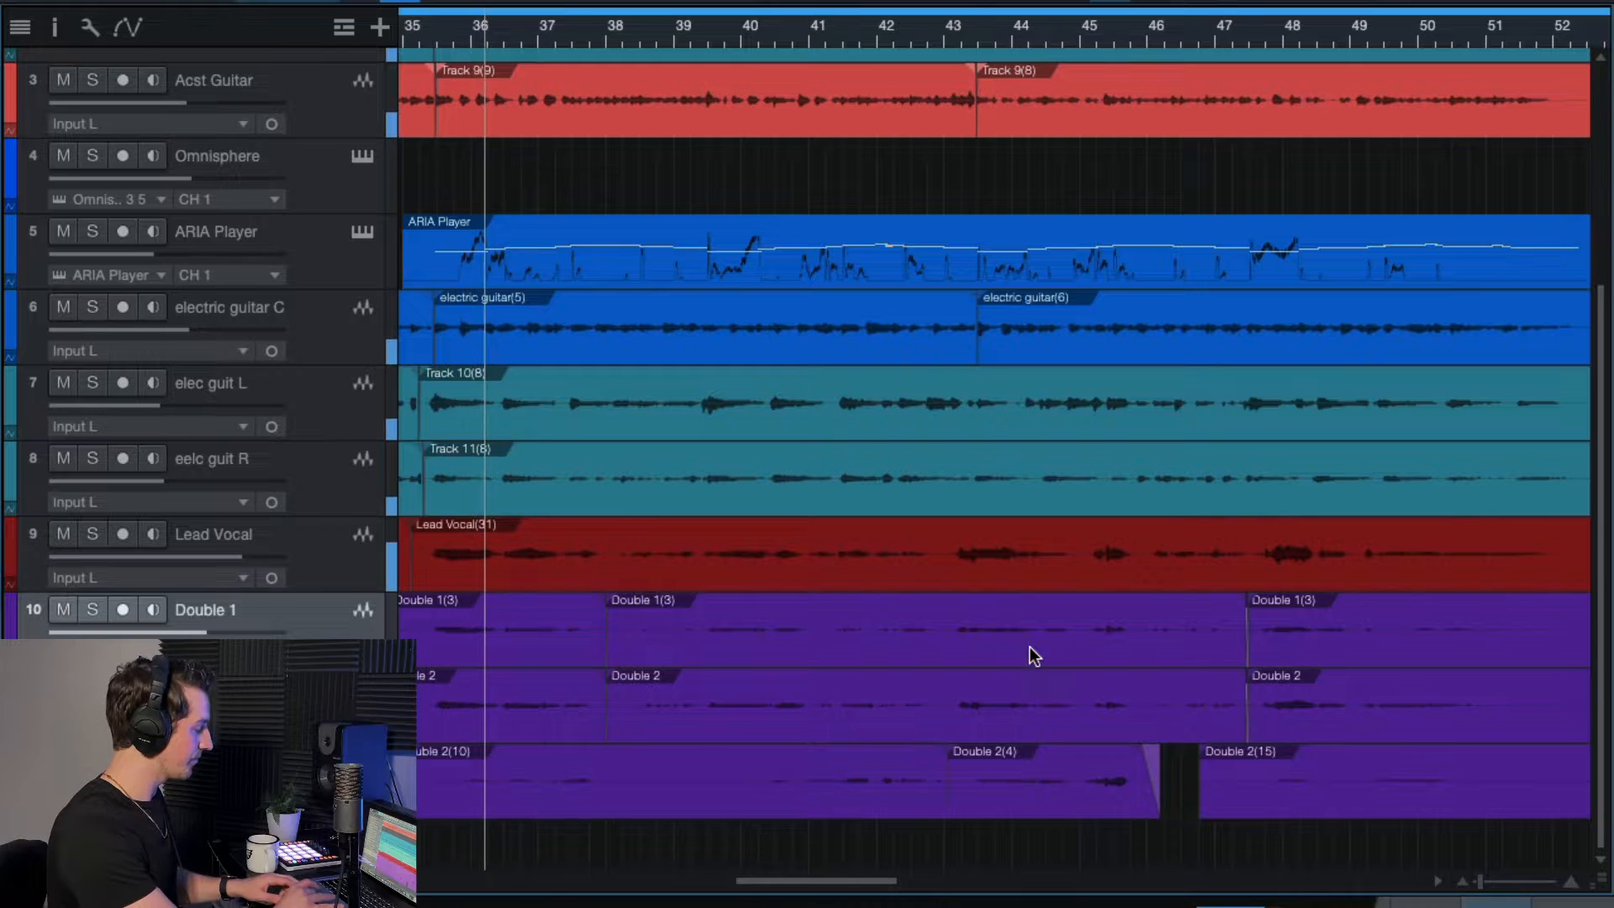
pyautogui.press('F3')
pyautogui.click(991, 548)
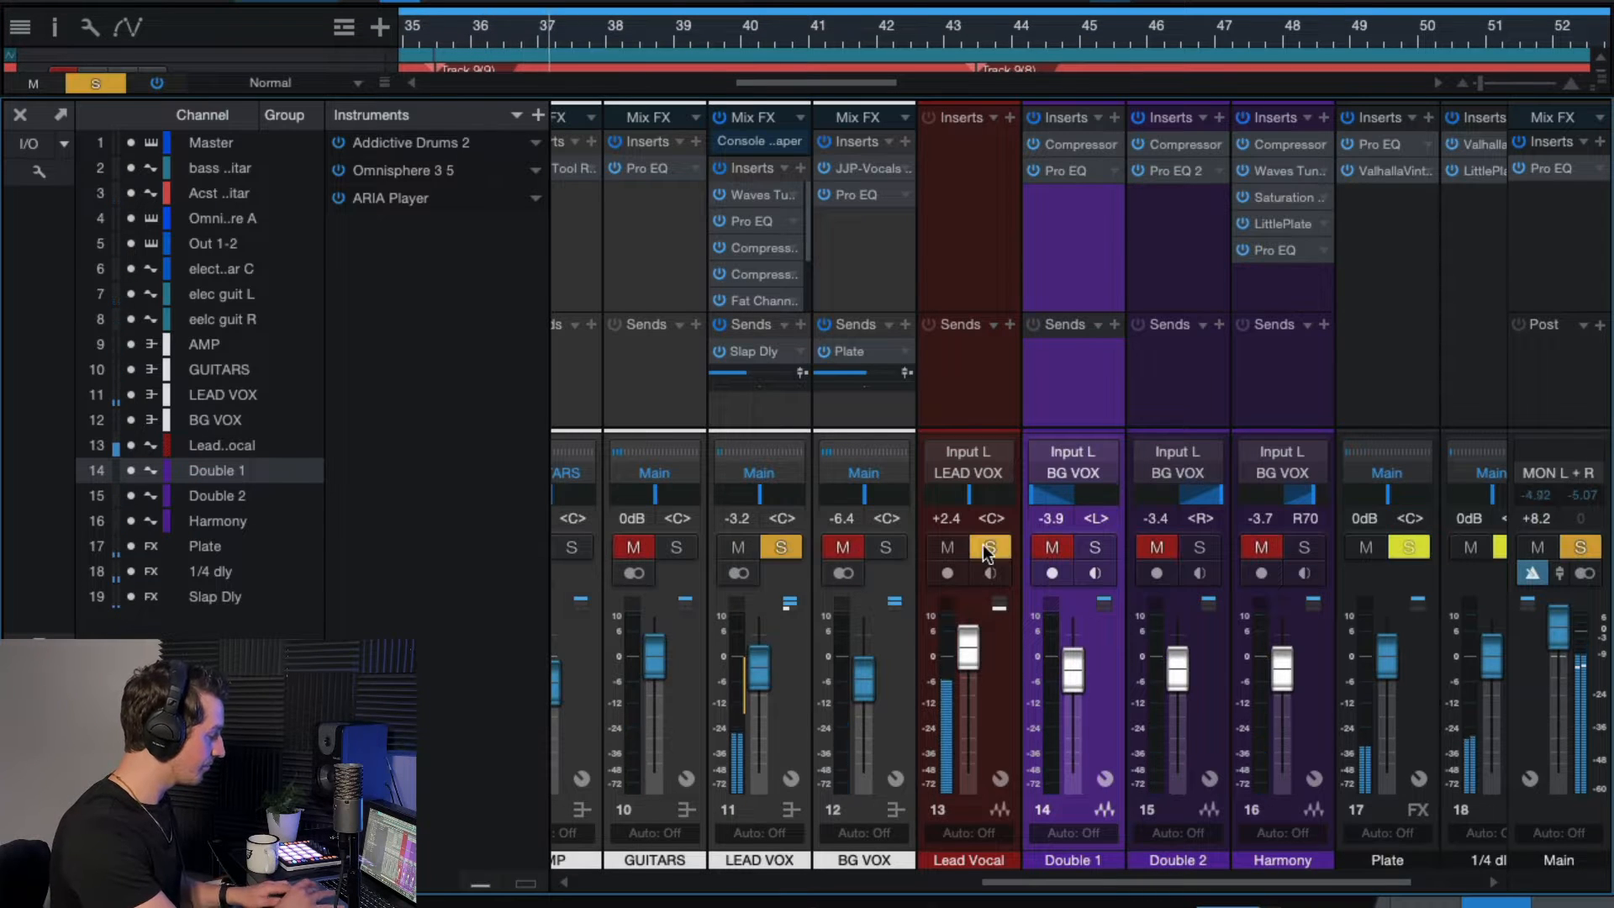
pyautogui.click(1200, 547)
pyautogui.click(1093, 548)
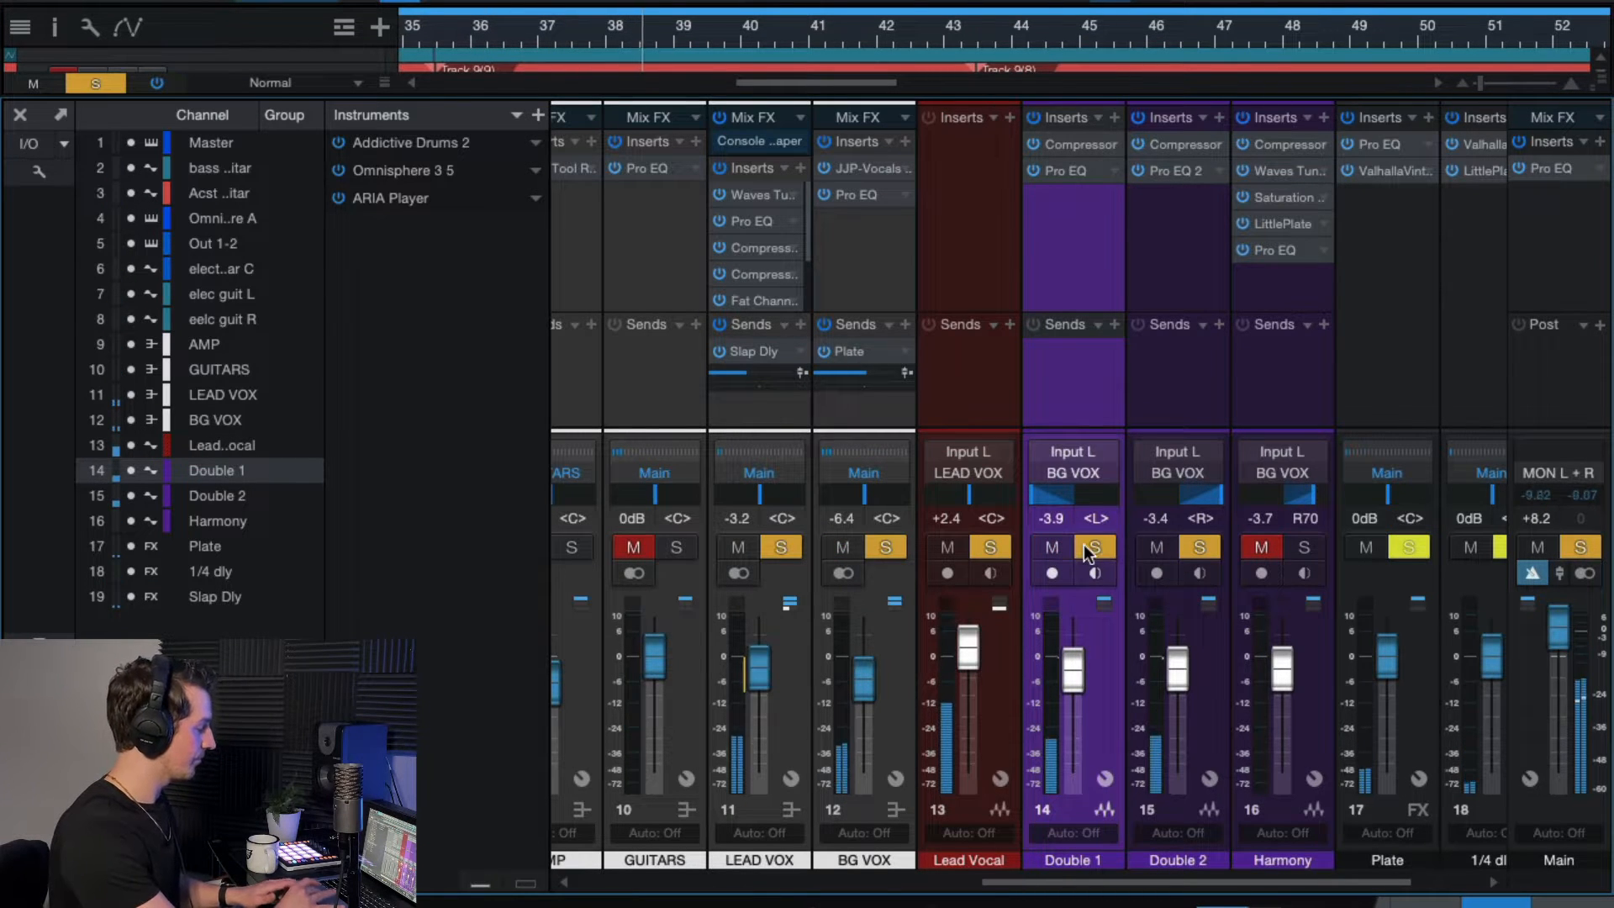
pyautogui.moveTo(1162, 655)
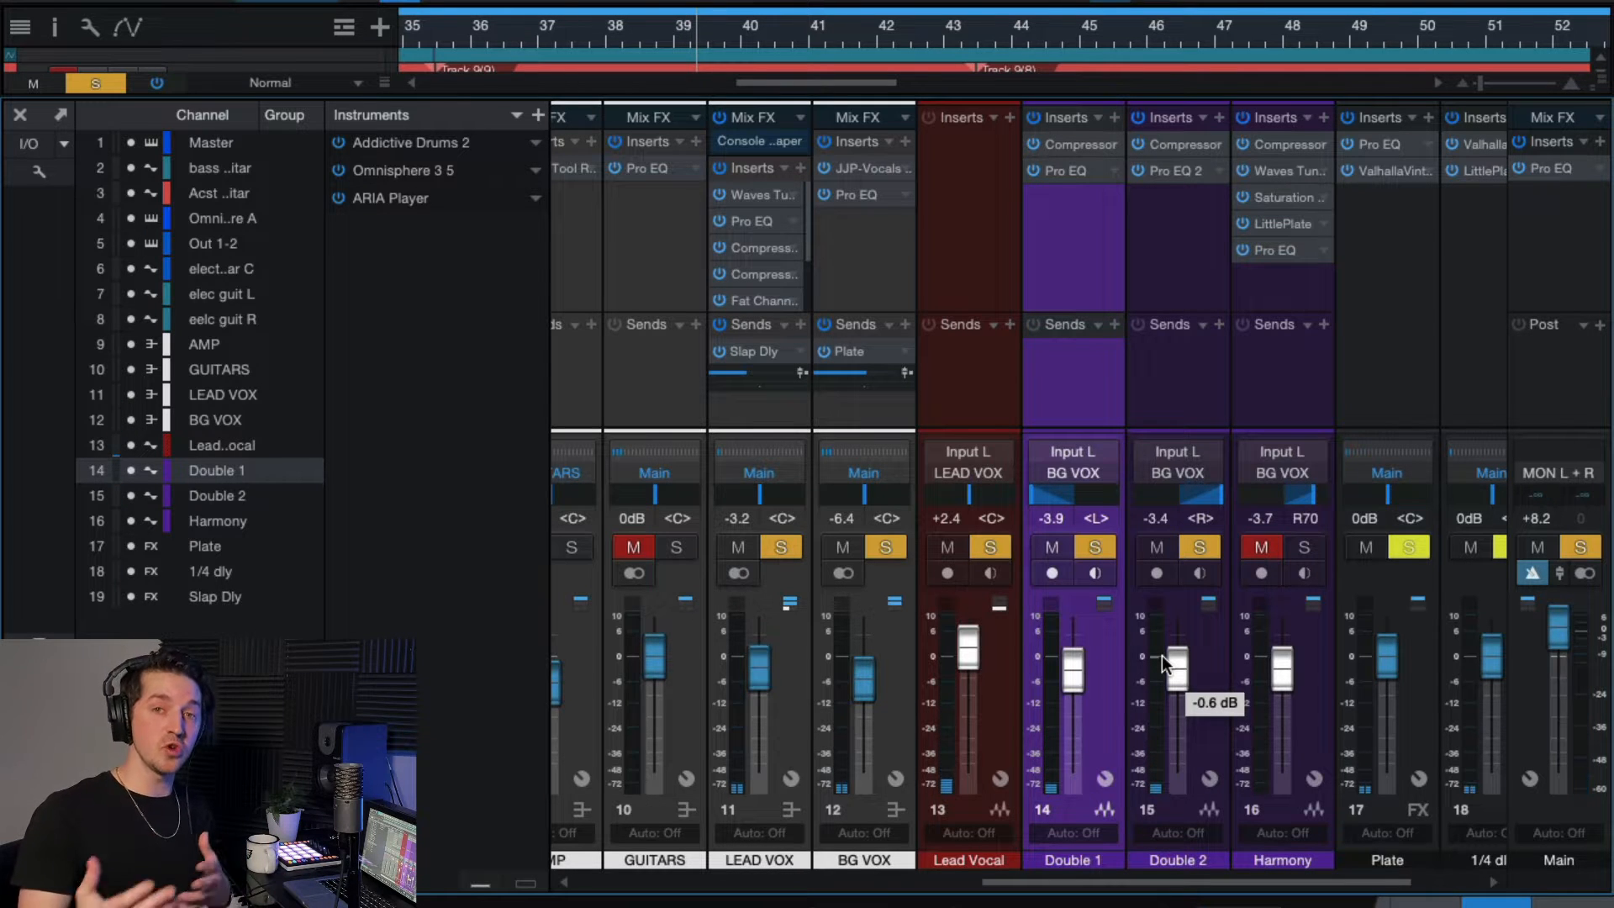
pyautogui.moveTo(1163, 657); pyautogui.dragTo(1154, 663)
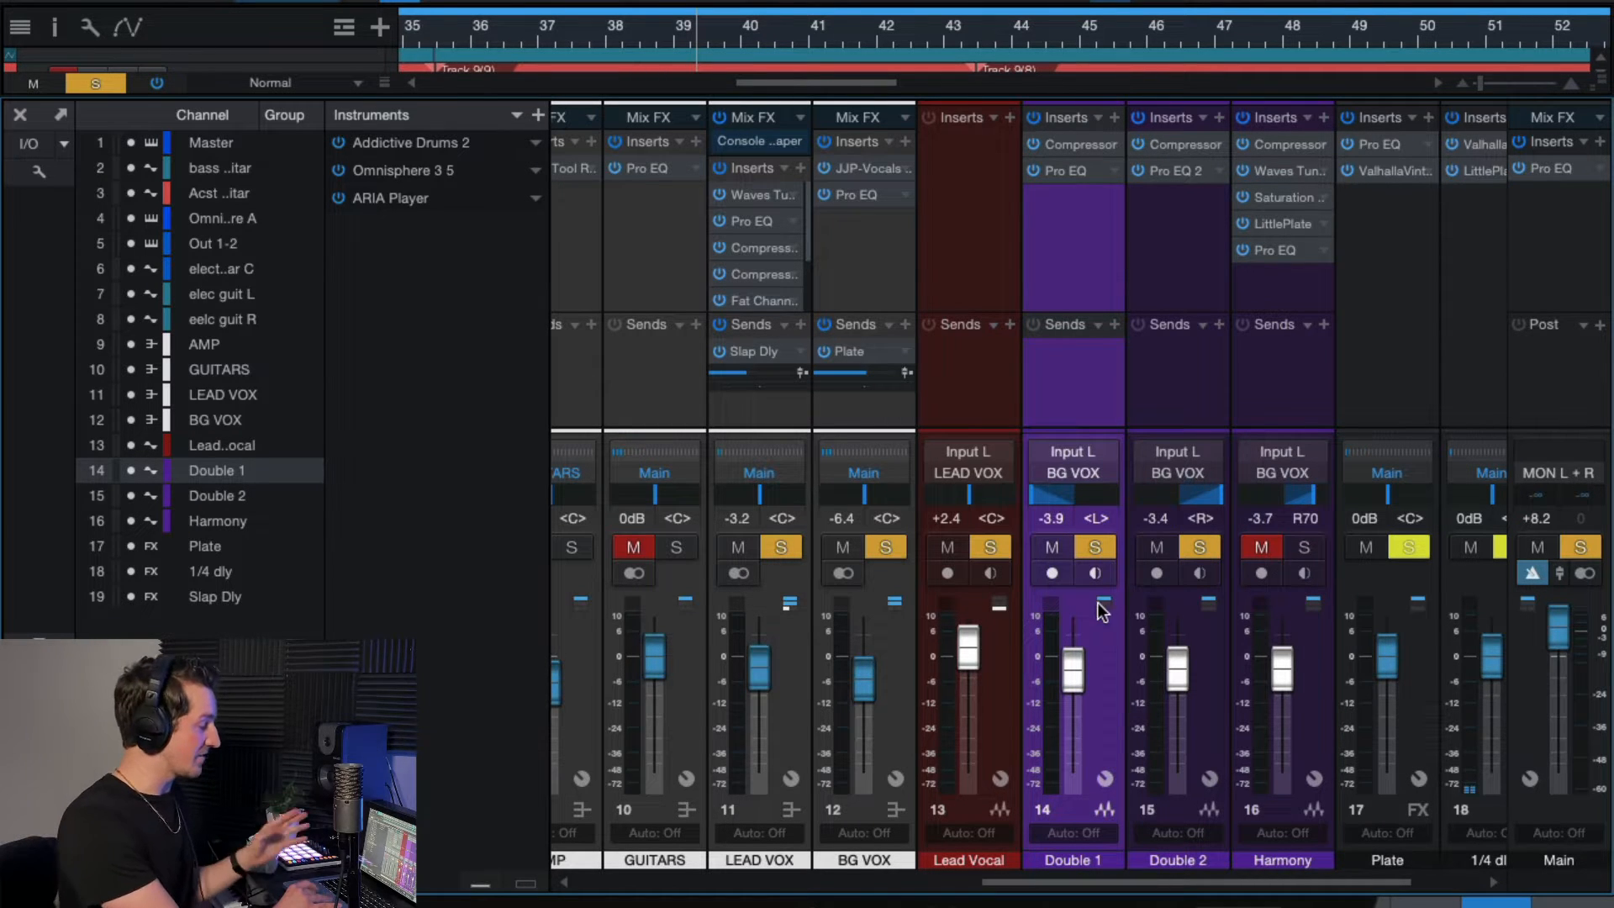
# Step: Set the pan of both the Double 1 and Double 2 channels to center
pyautogui.moveTo(1056, 496); pyautogui.dragTo(1078, 517)
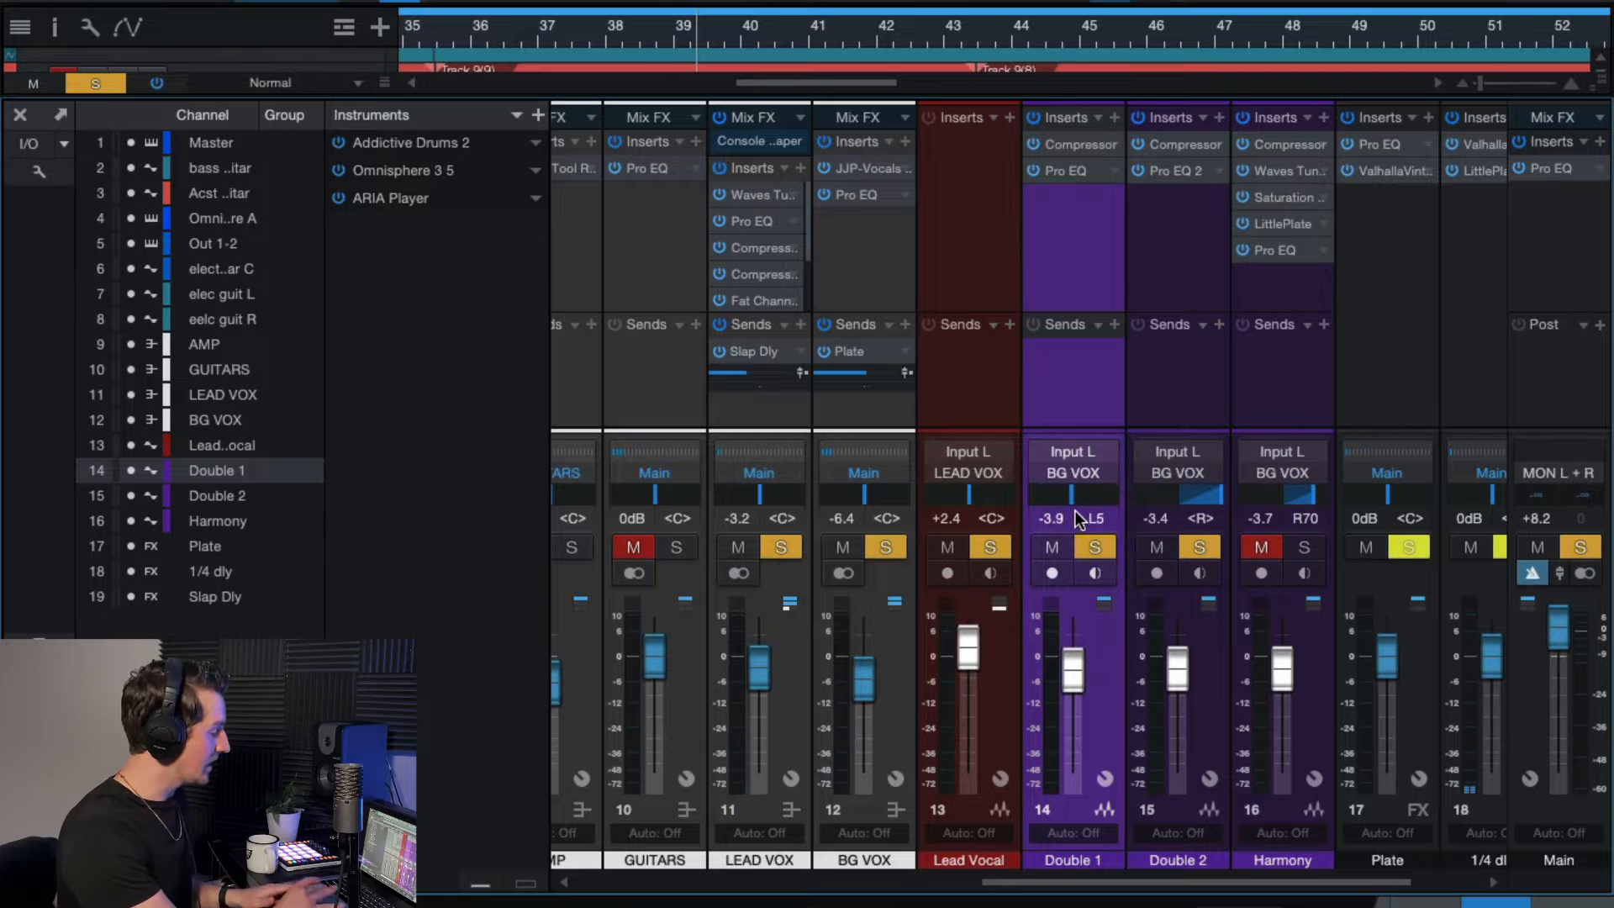
pyautogui.doubleClick(1077, 517)
pyautogui.write('C')
pyautogui.press('Return')
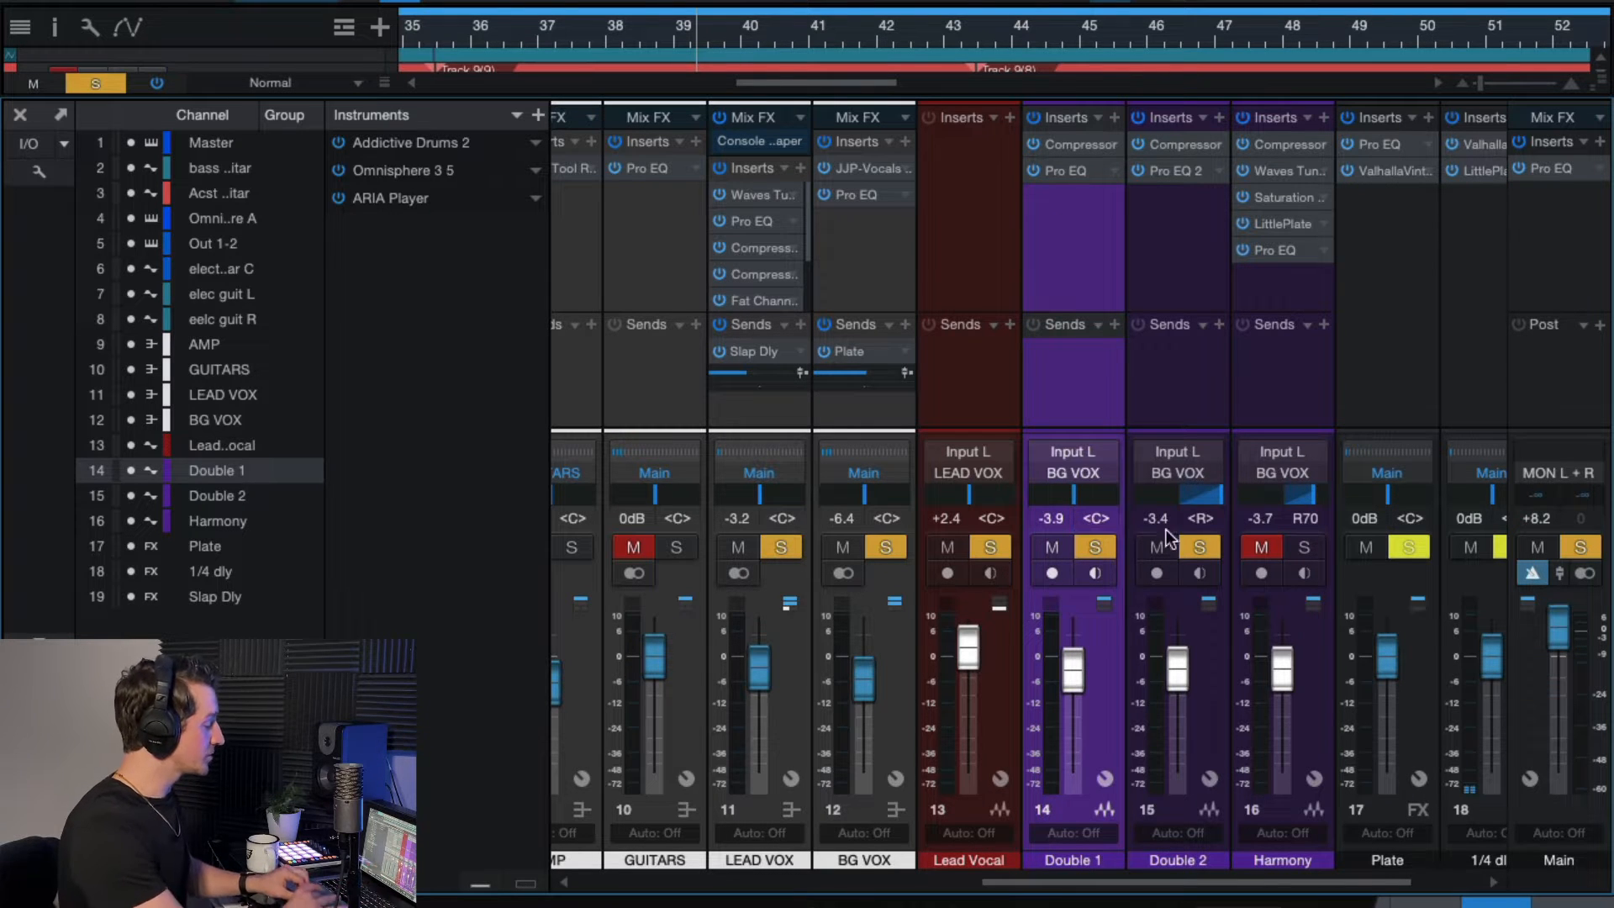
pyautogui.doubleClick(1193, 519)
pyautogui.write('C')
pyautogui.press('Return')
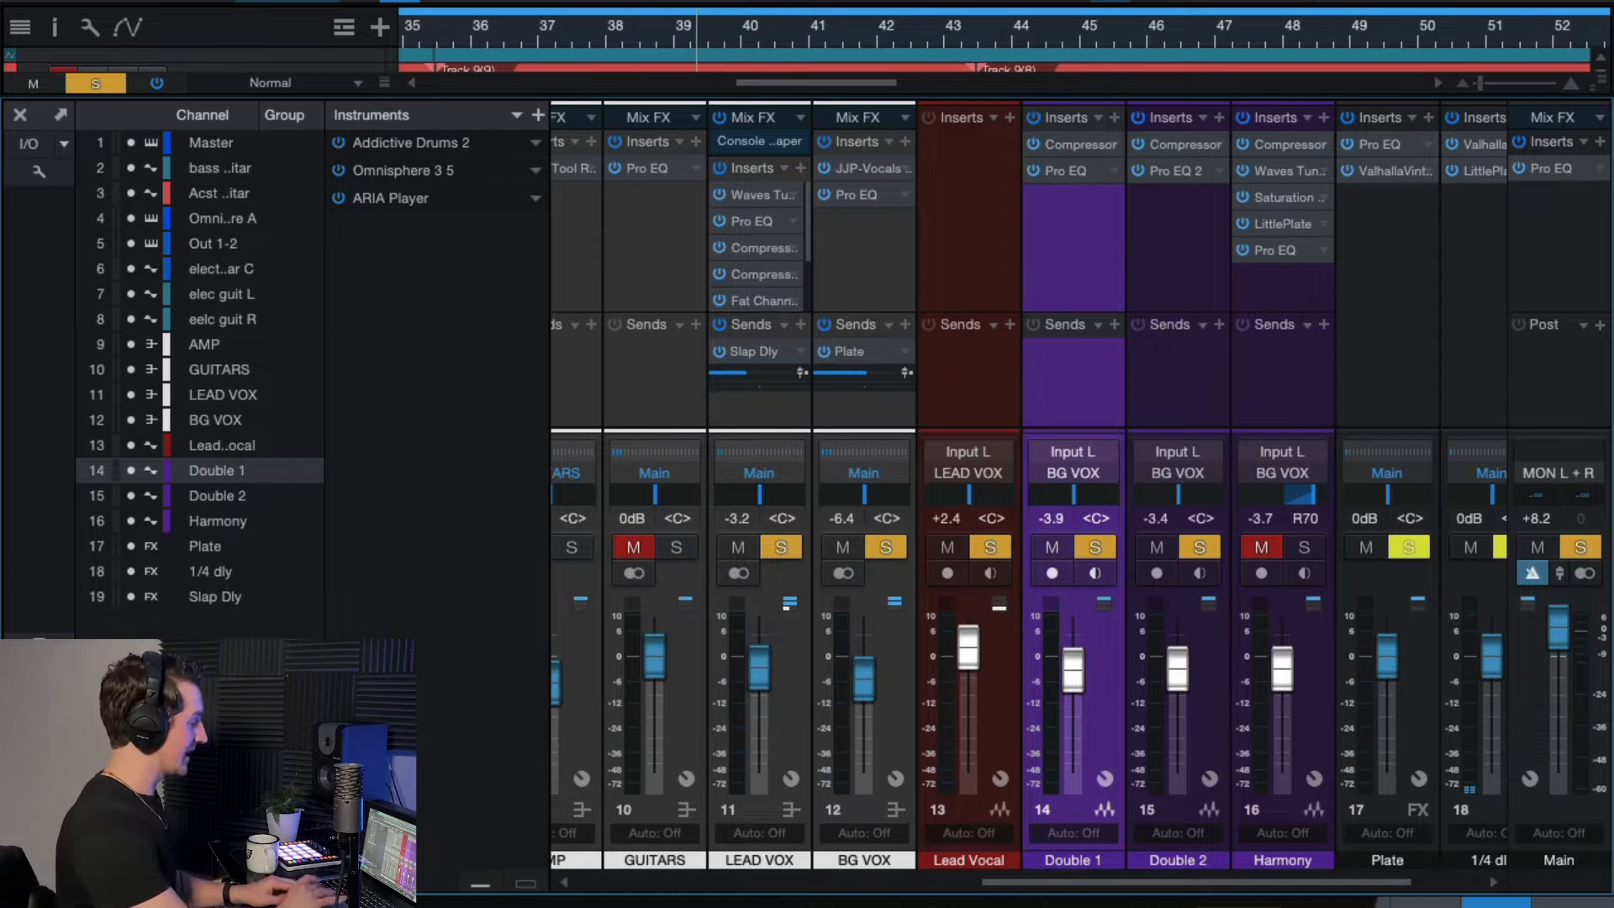
# Step: Resume playback of the soloed vocals and clear all solos to hear the full mix
pyautogui.press('space')
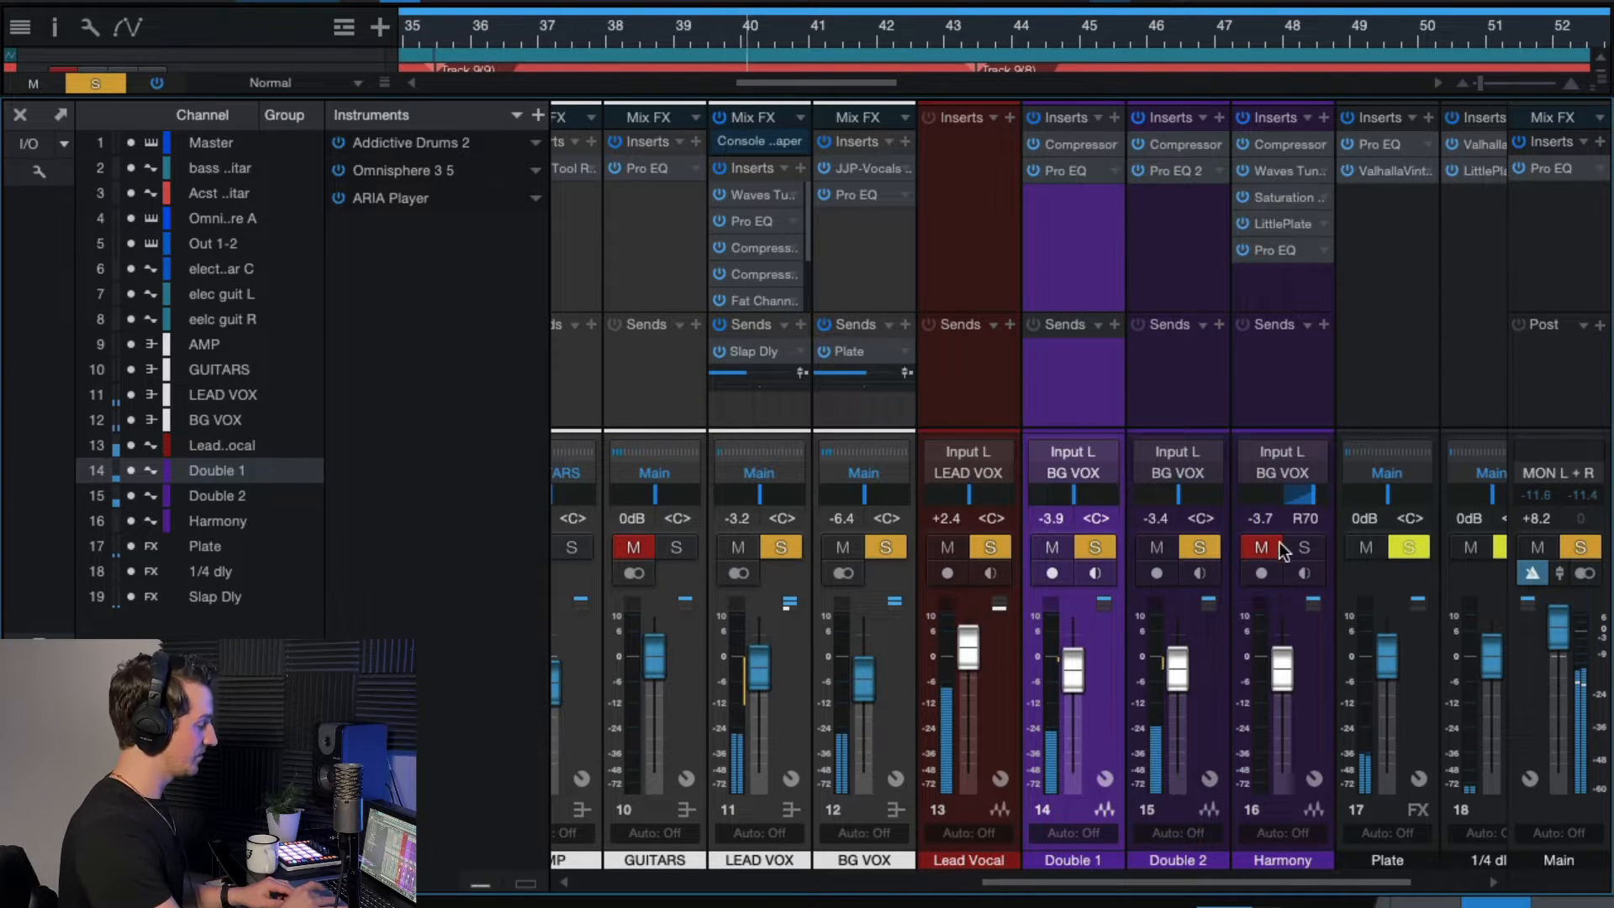
pyautogui.click(98, 84)
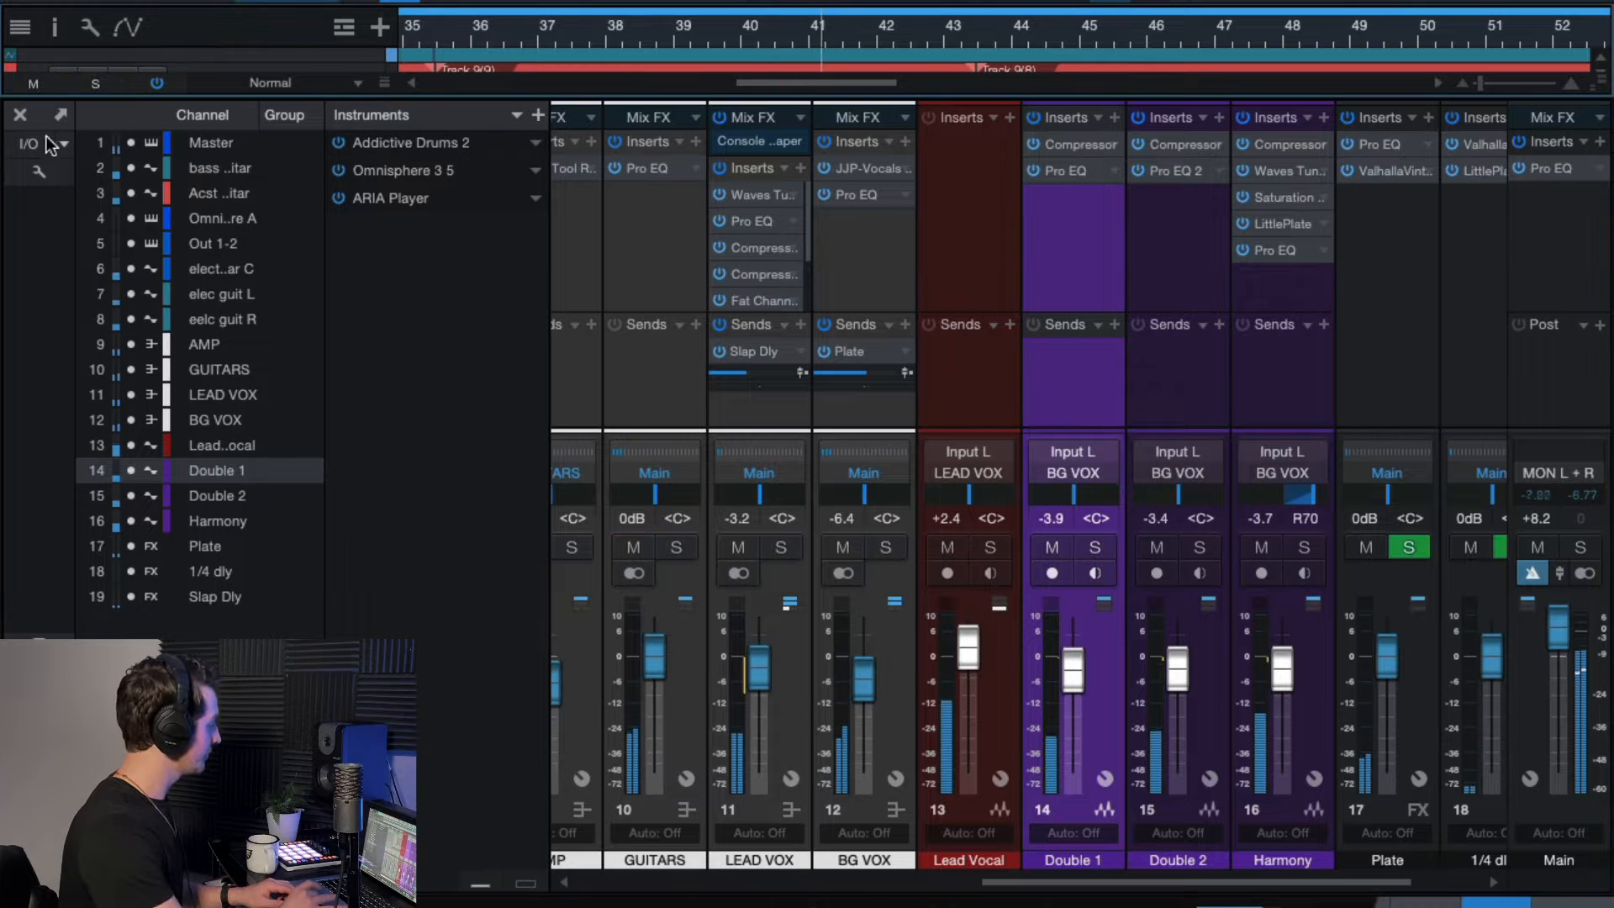
pyautogui.keyDown('shift'); pyautogui.click(1202, 704); pyautogui.keyUp('shift')
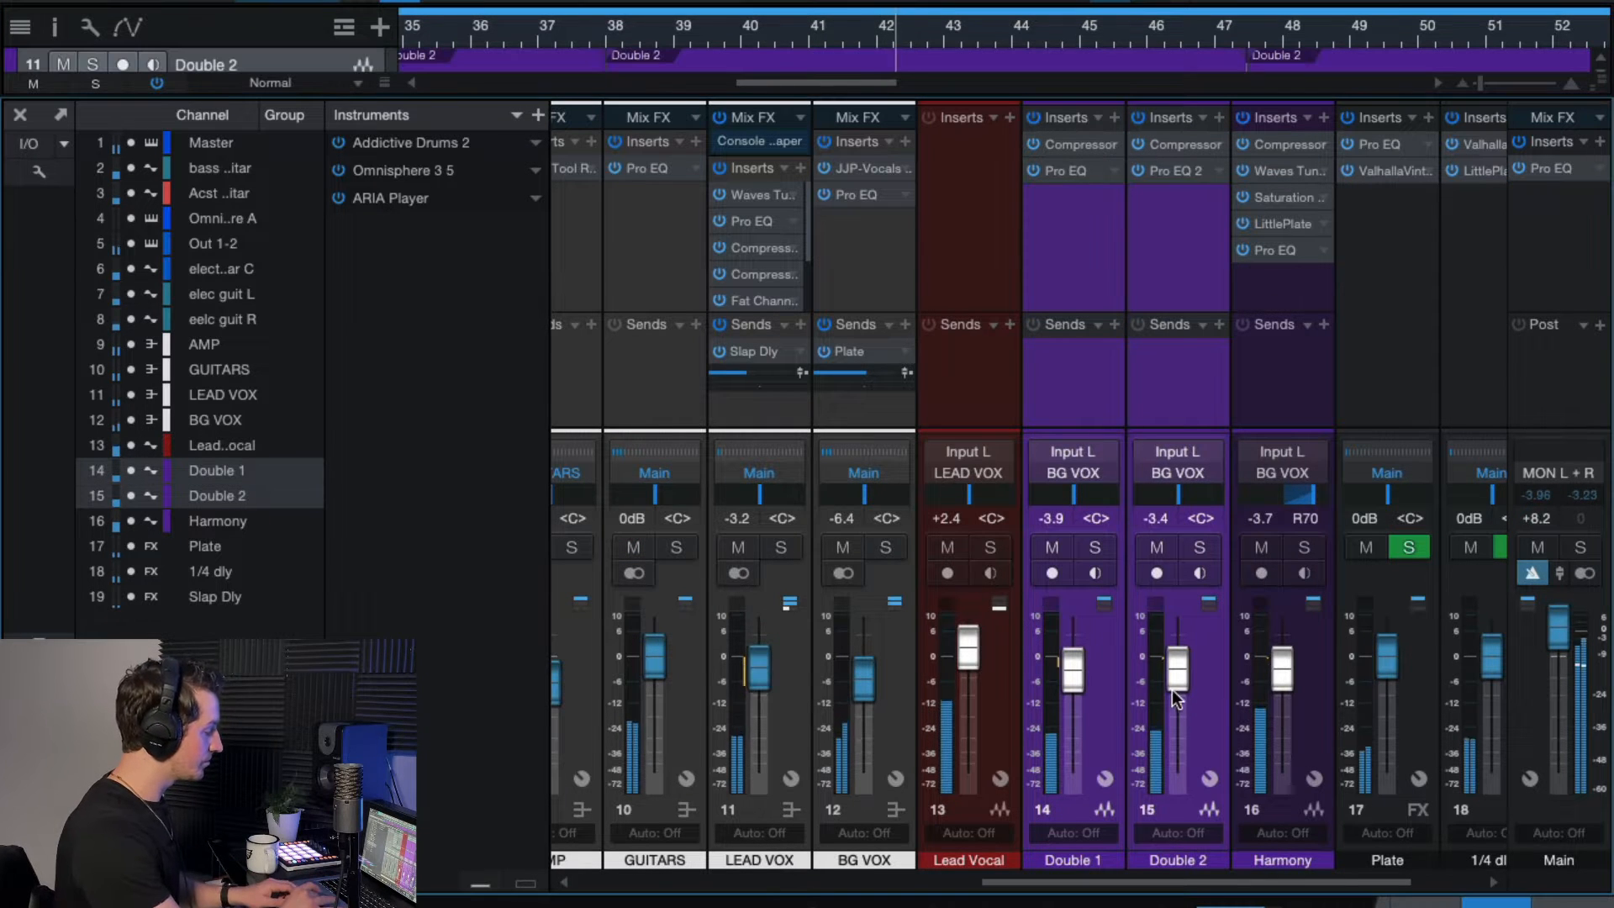
pyautogui.moveTo(1171, 679); pyautogui.dragTo(1170, 652)
pyautogui.hotkey('ctrl', 'z')
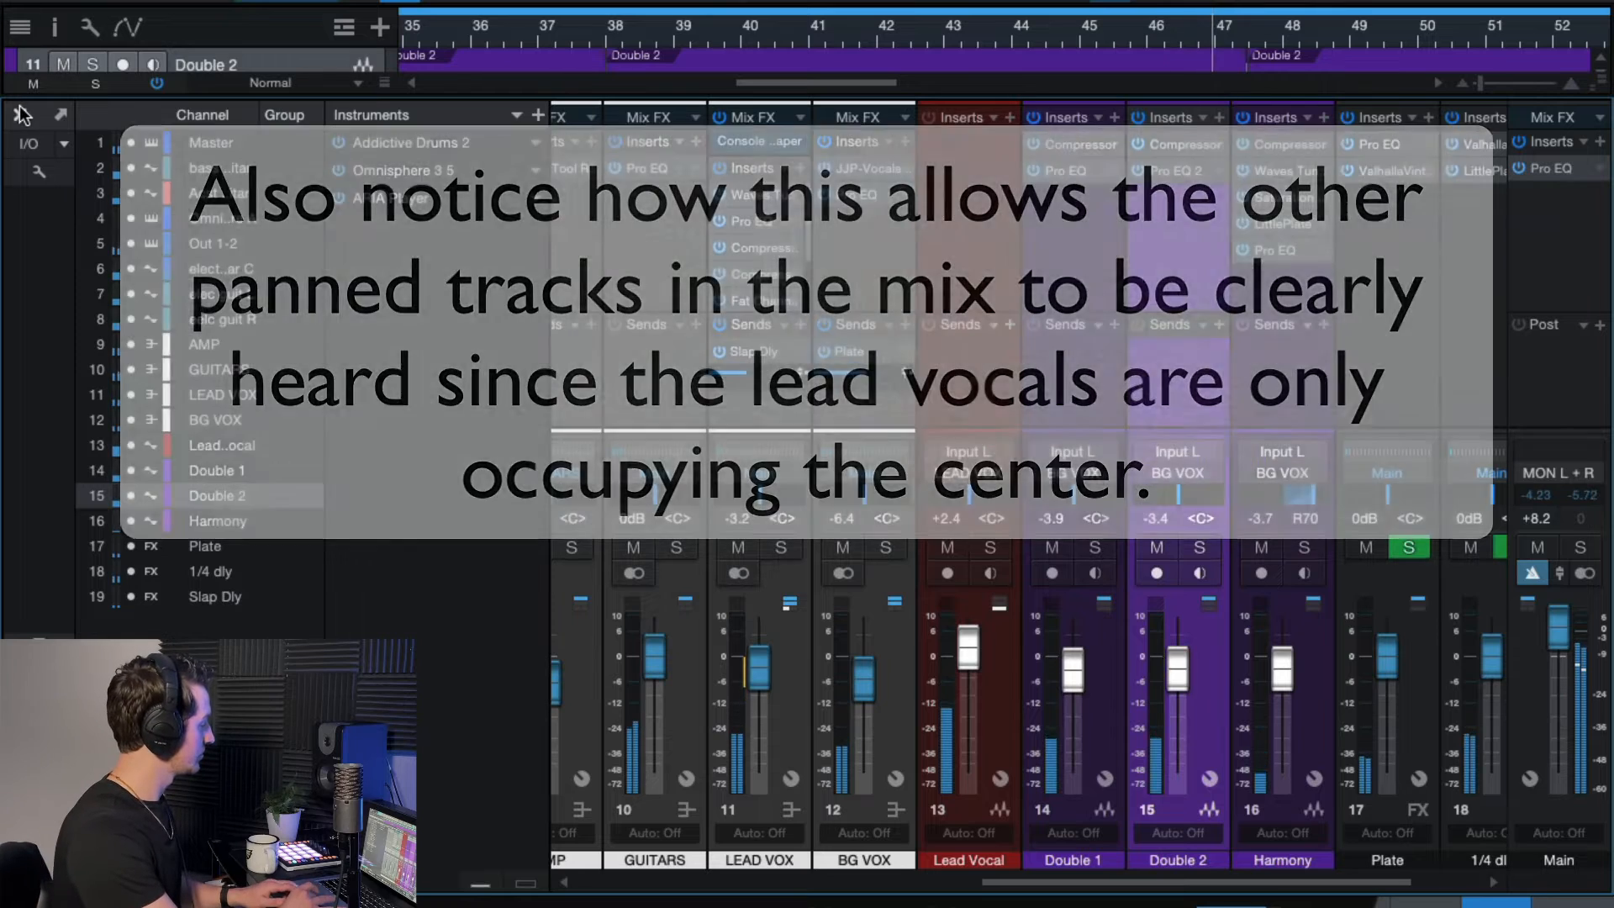
# Step: Close the mixer and view the vocal and guitar tracks across the whole arrangement
pyautogui.click(20, 113)
pyautogui.hscroll(1, 1077, 623)
pyautogui.scroll(-5, 1077, 624)
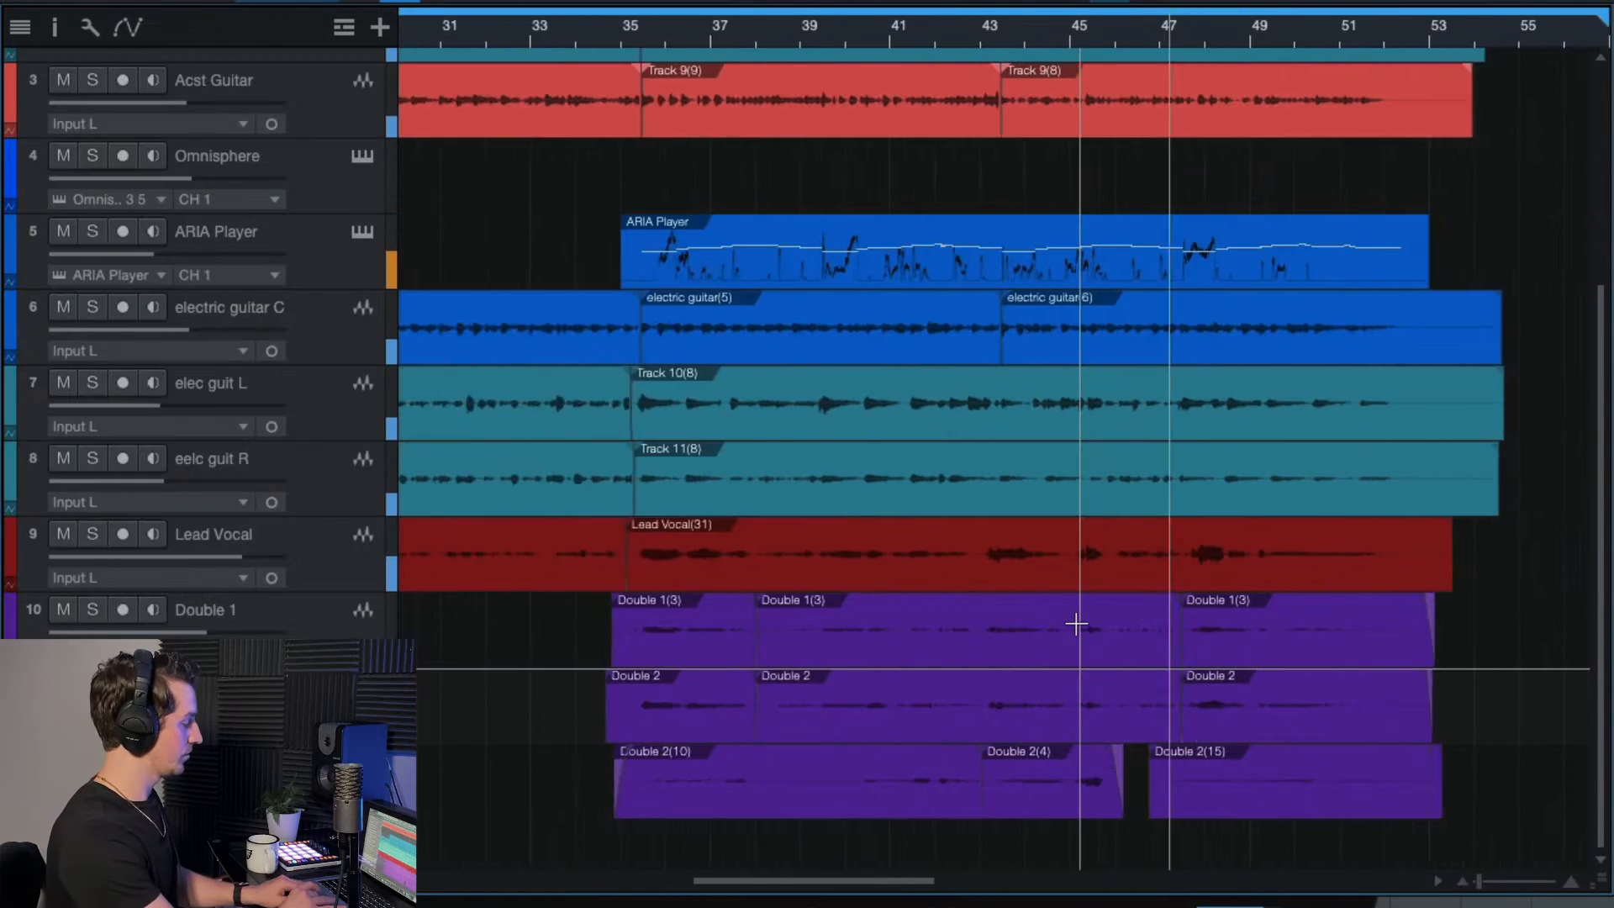
pyautogui.scroll(-4, 1078, 624)
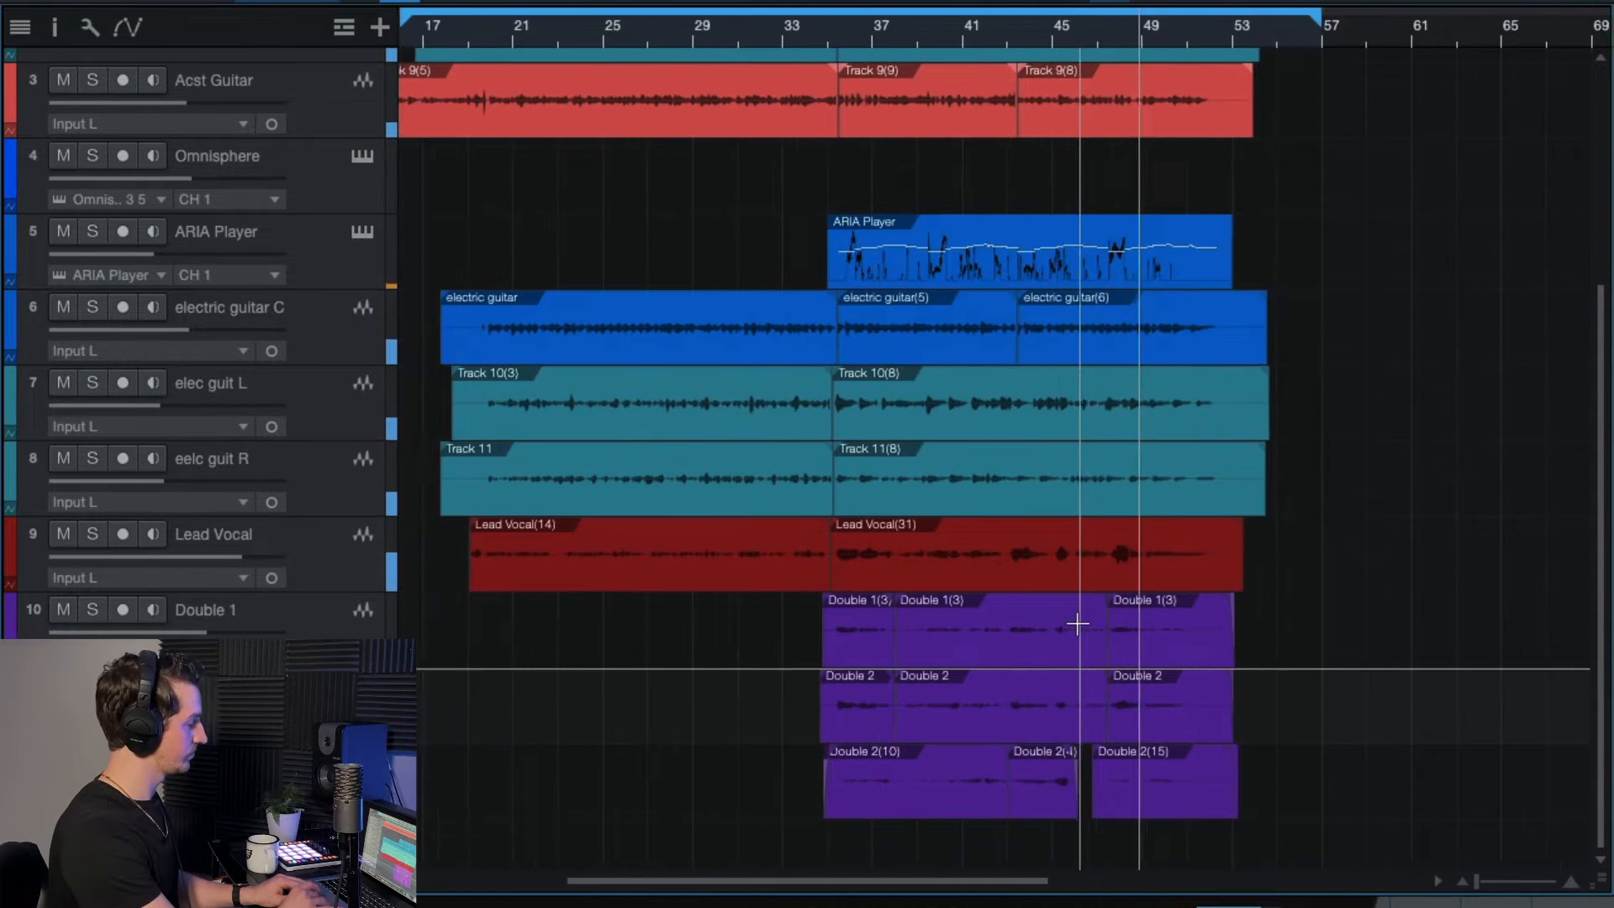
pyautogui.scroll(2, 1078, 624)
pyautogui.hscroll(1, 1078, 624)
pyautogui.scroll(-1, 1078, 624)
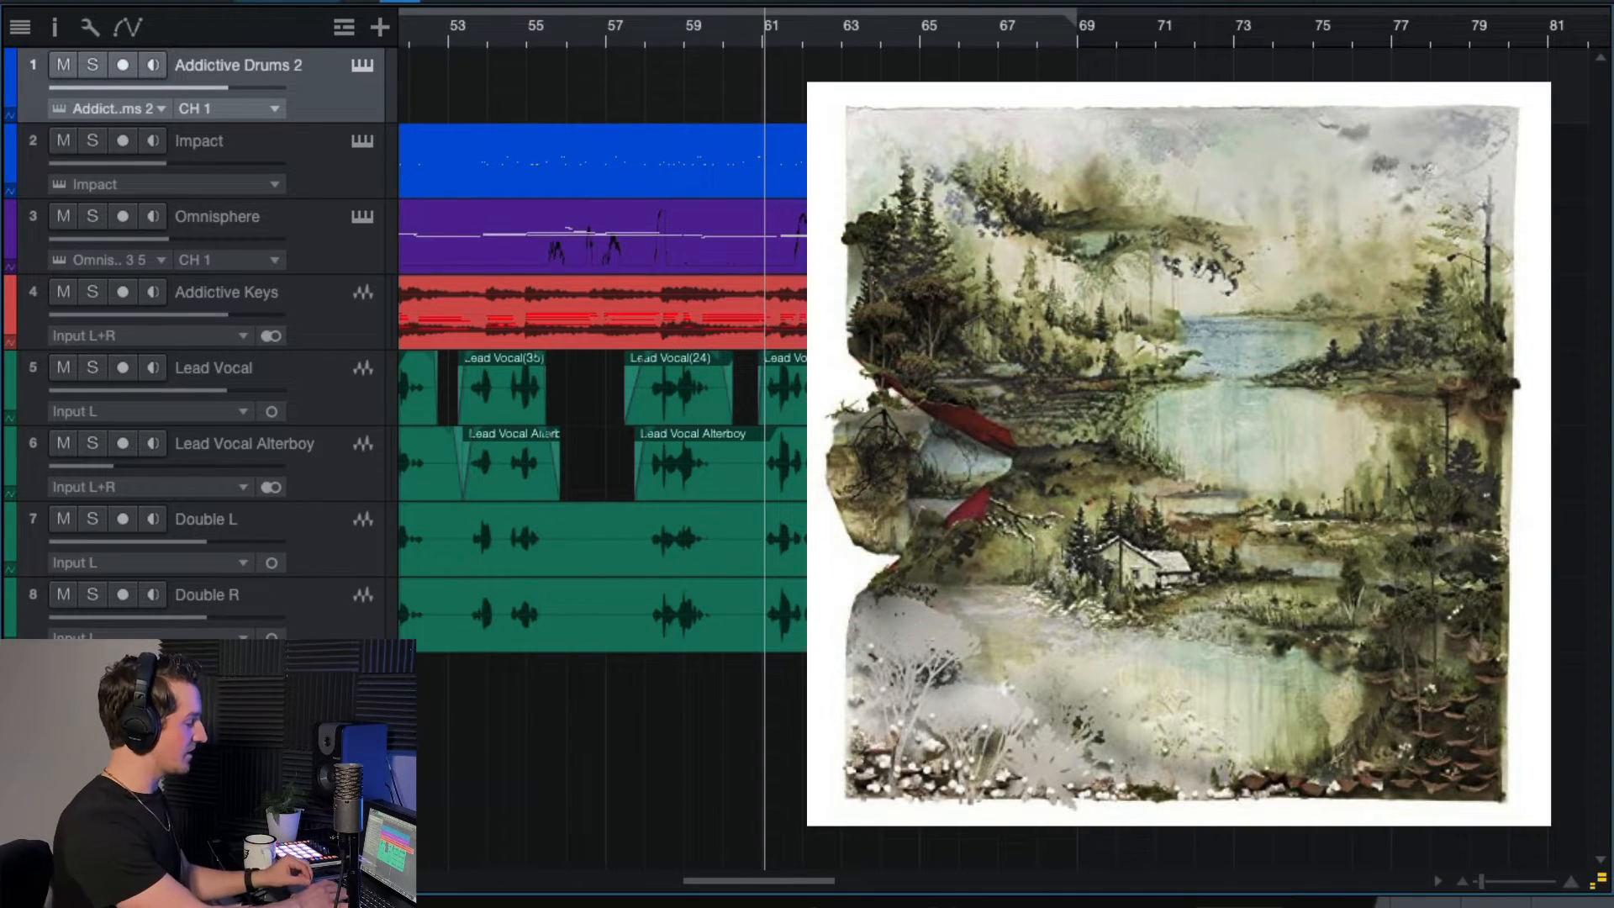
# Step: Play the second song from about bar 61 to bar 64 while viewing its lead vocal and double tracks
pyautogui.press('space')
pyautogui.scroll(3, 916, 598)
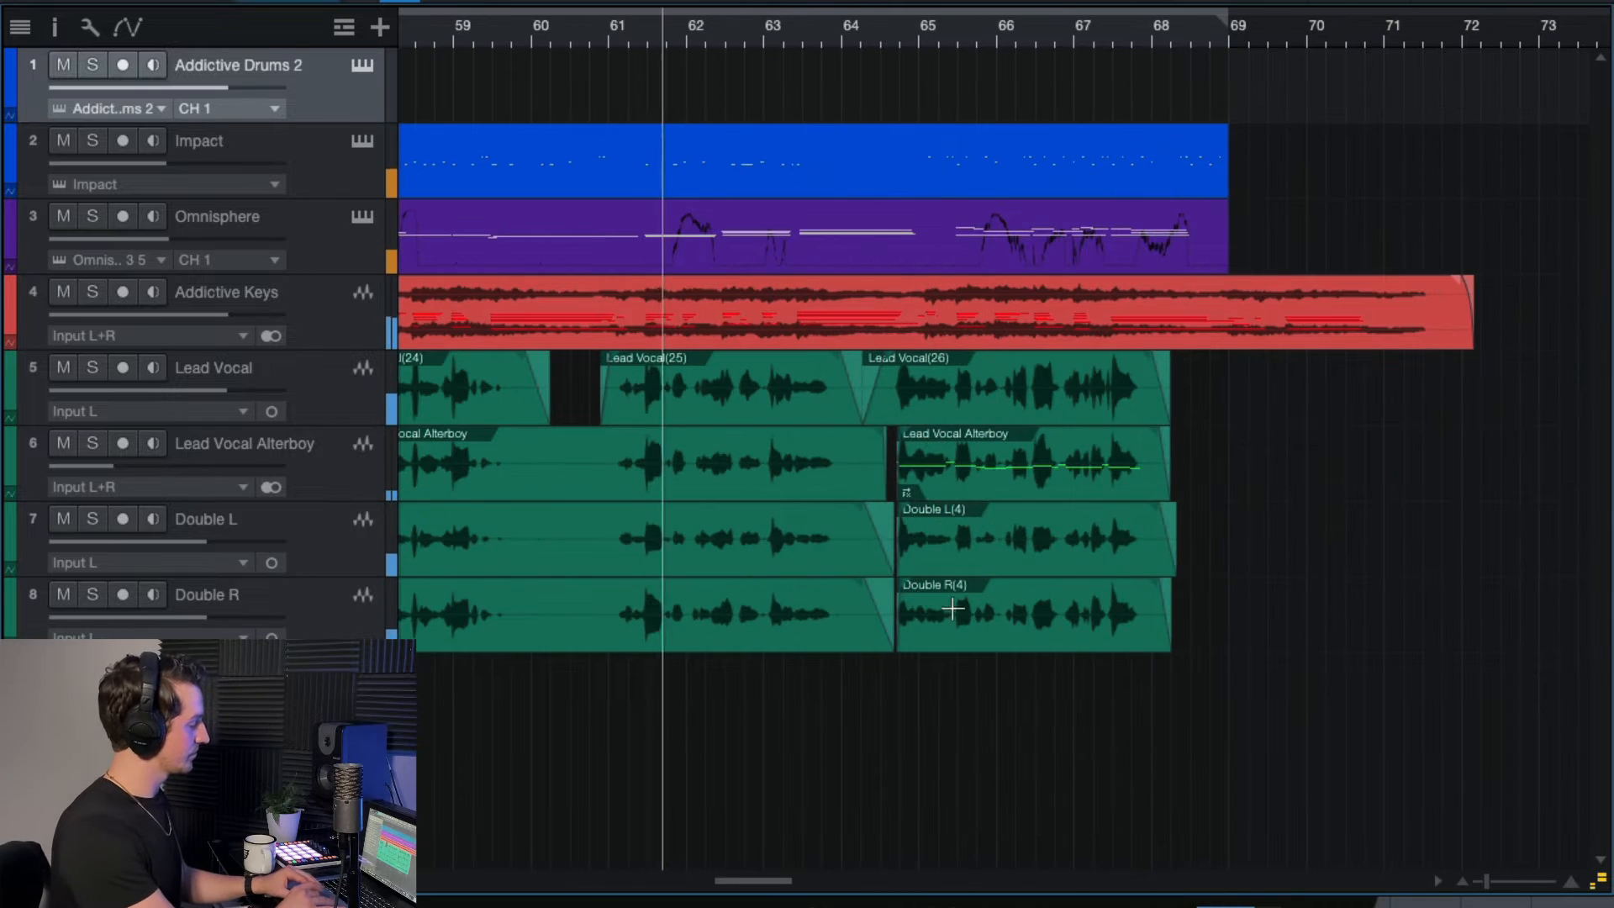
pyautogui.scroll(-1, 1214, 733)
pyautogui.scroll(2, 1169, 734)
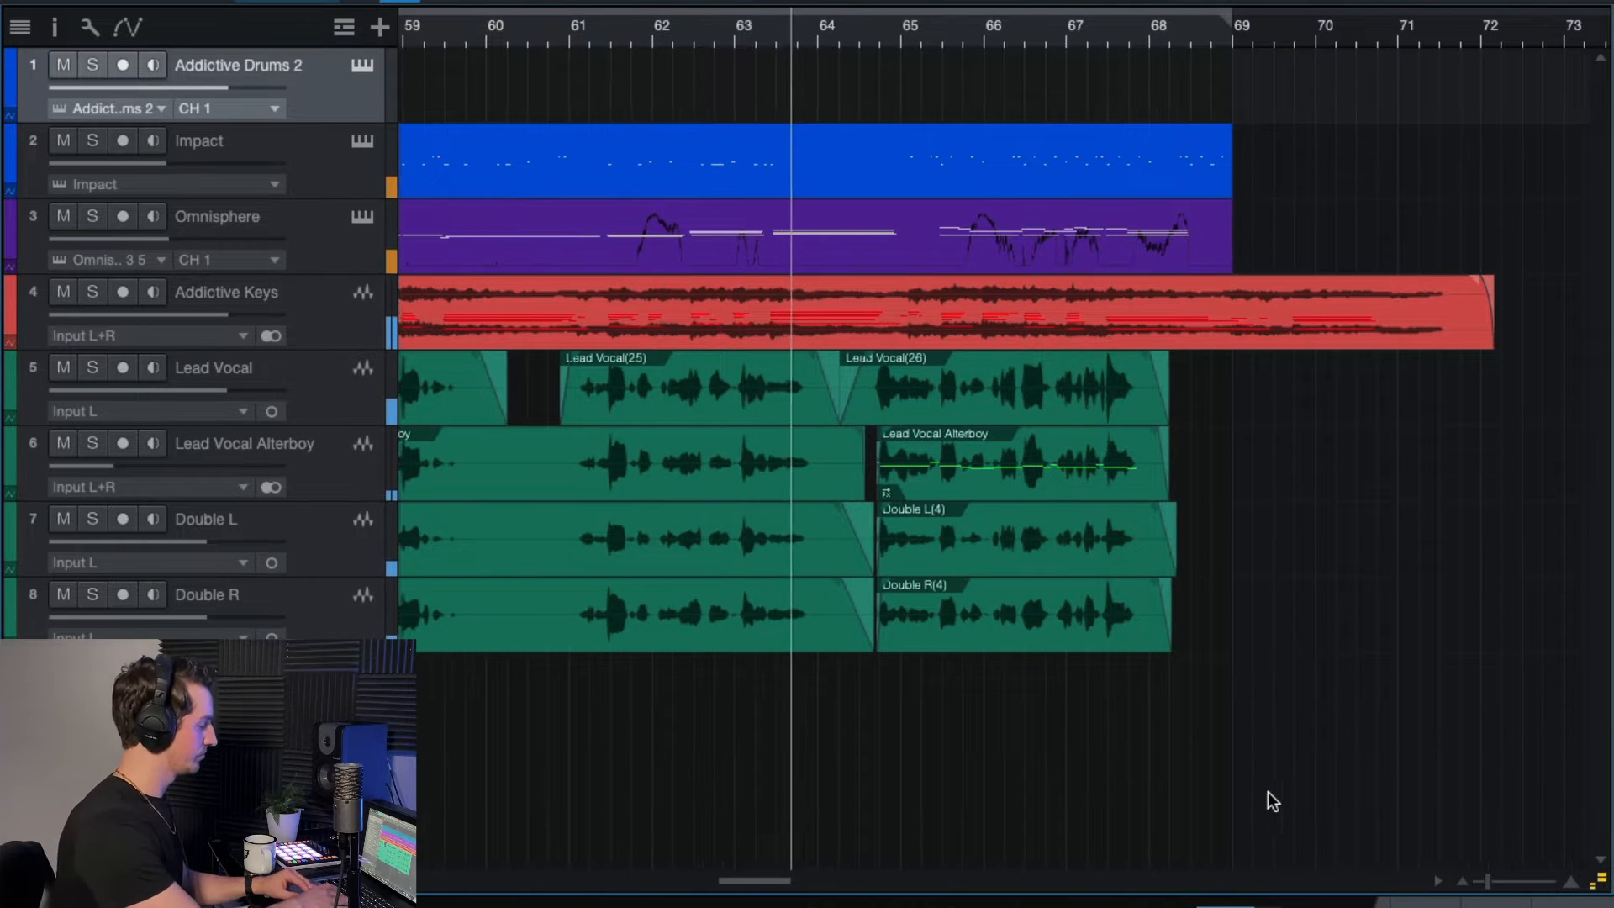
pyautogui.press('space')
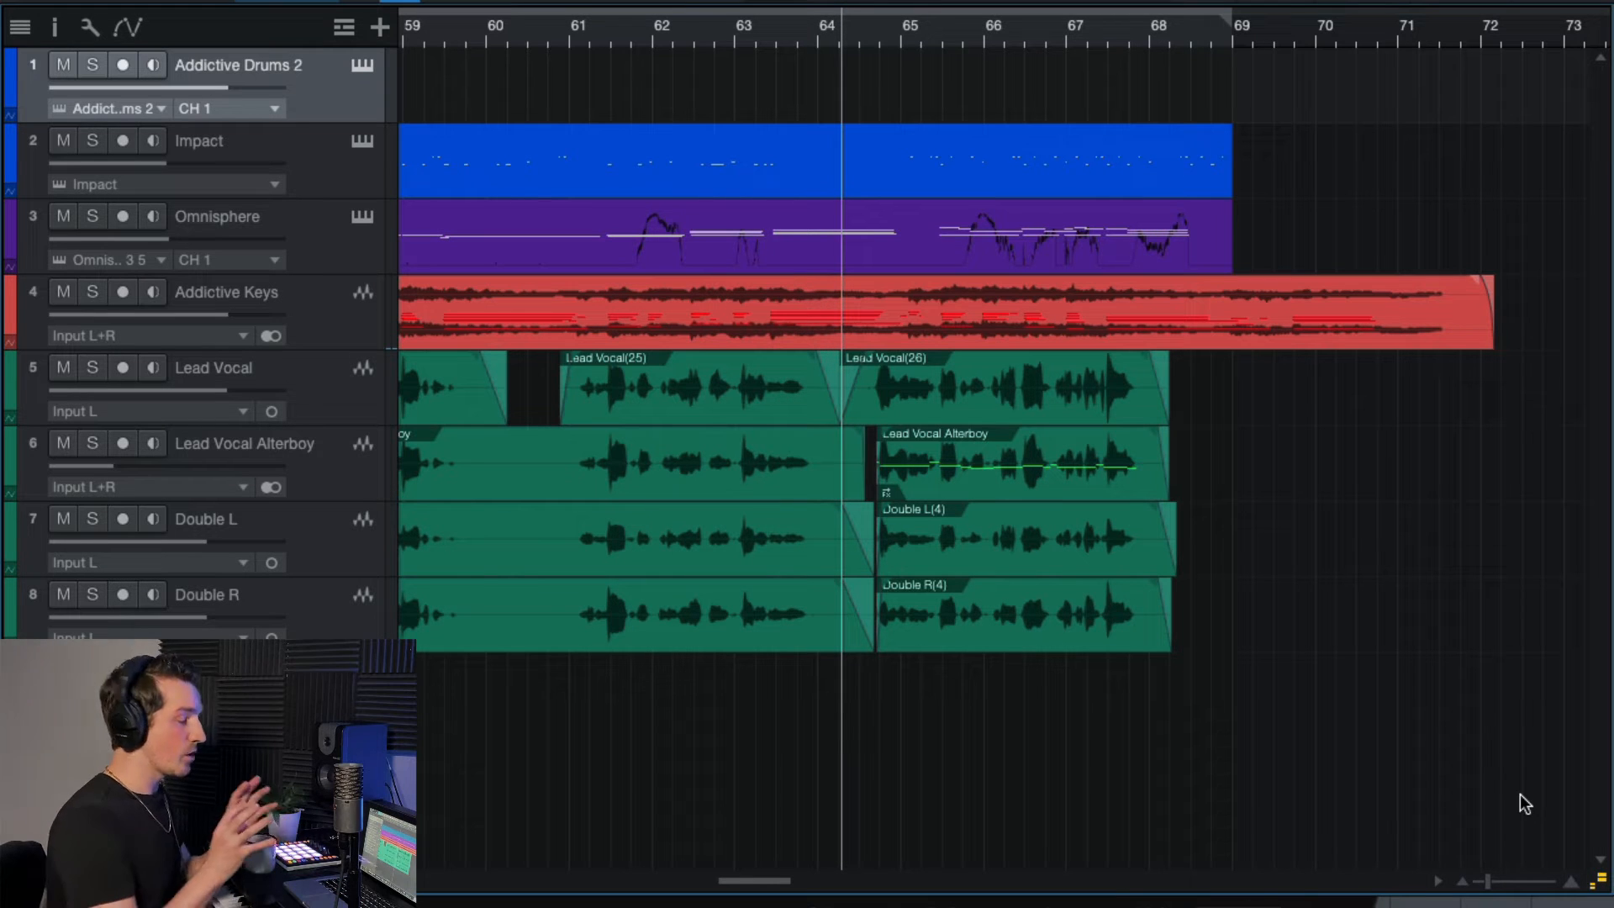
# Step: Open the mixer and mute the Plate, 1/8D delay and Valhalla reverb FX channels
pyautogui.click(1496, 902)
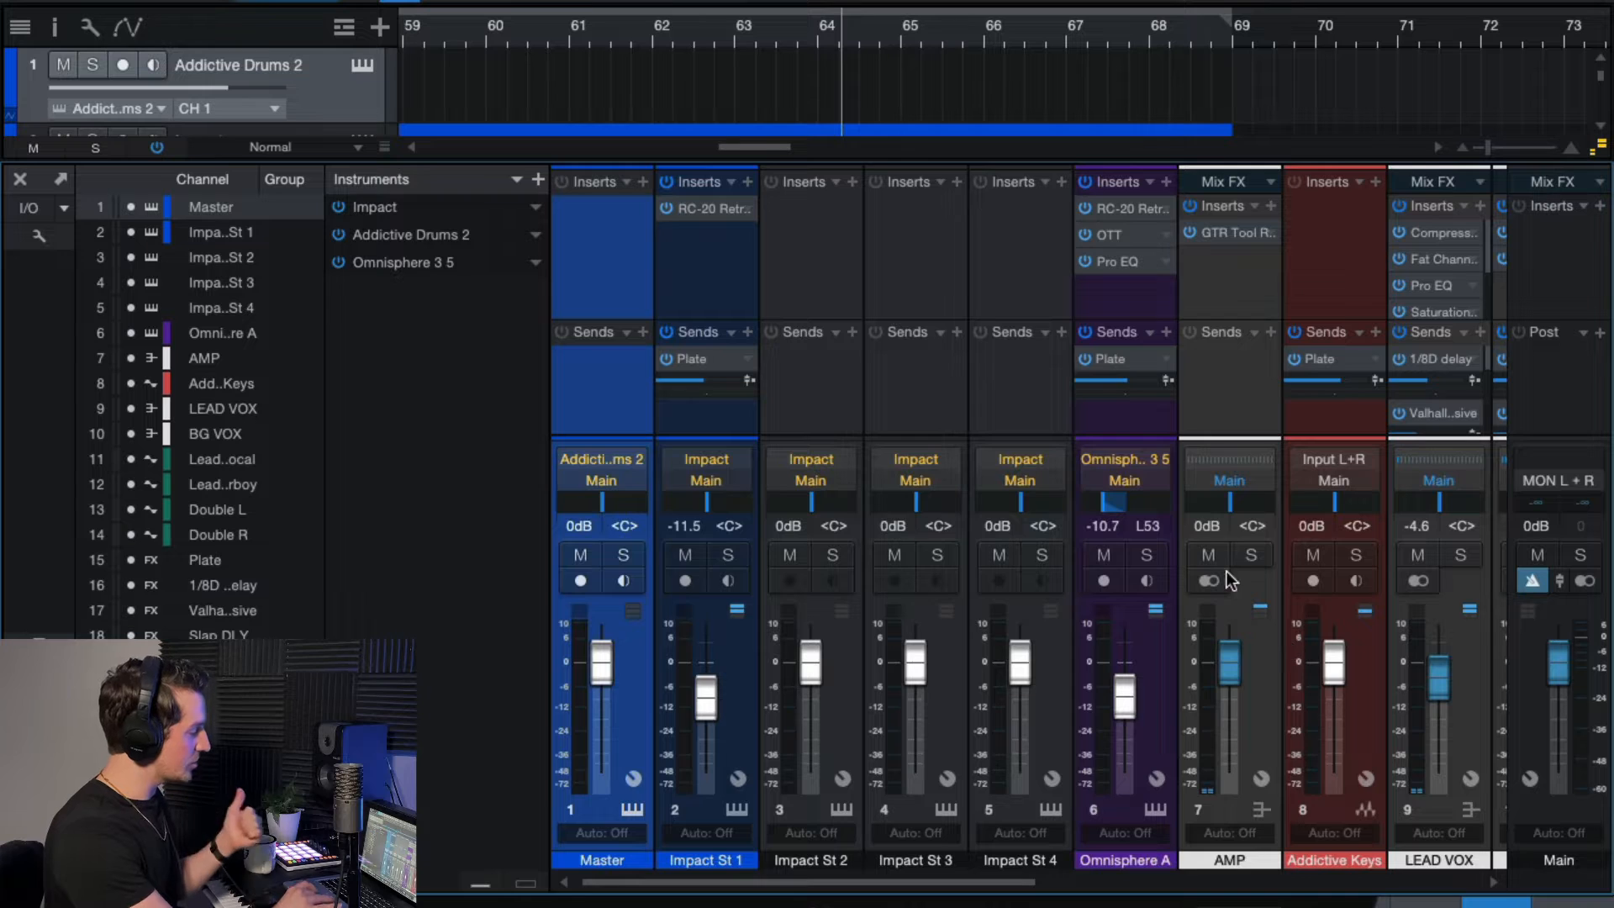
pyautogui.hscroll(10, 1184, 496)
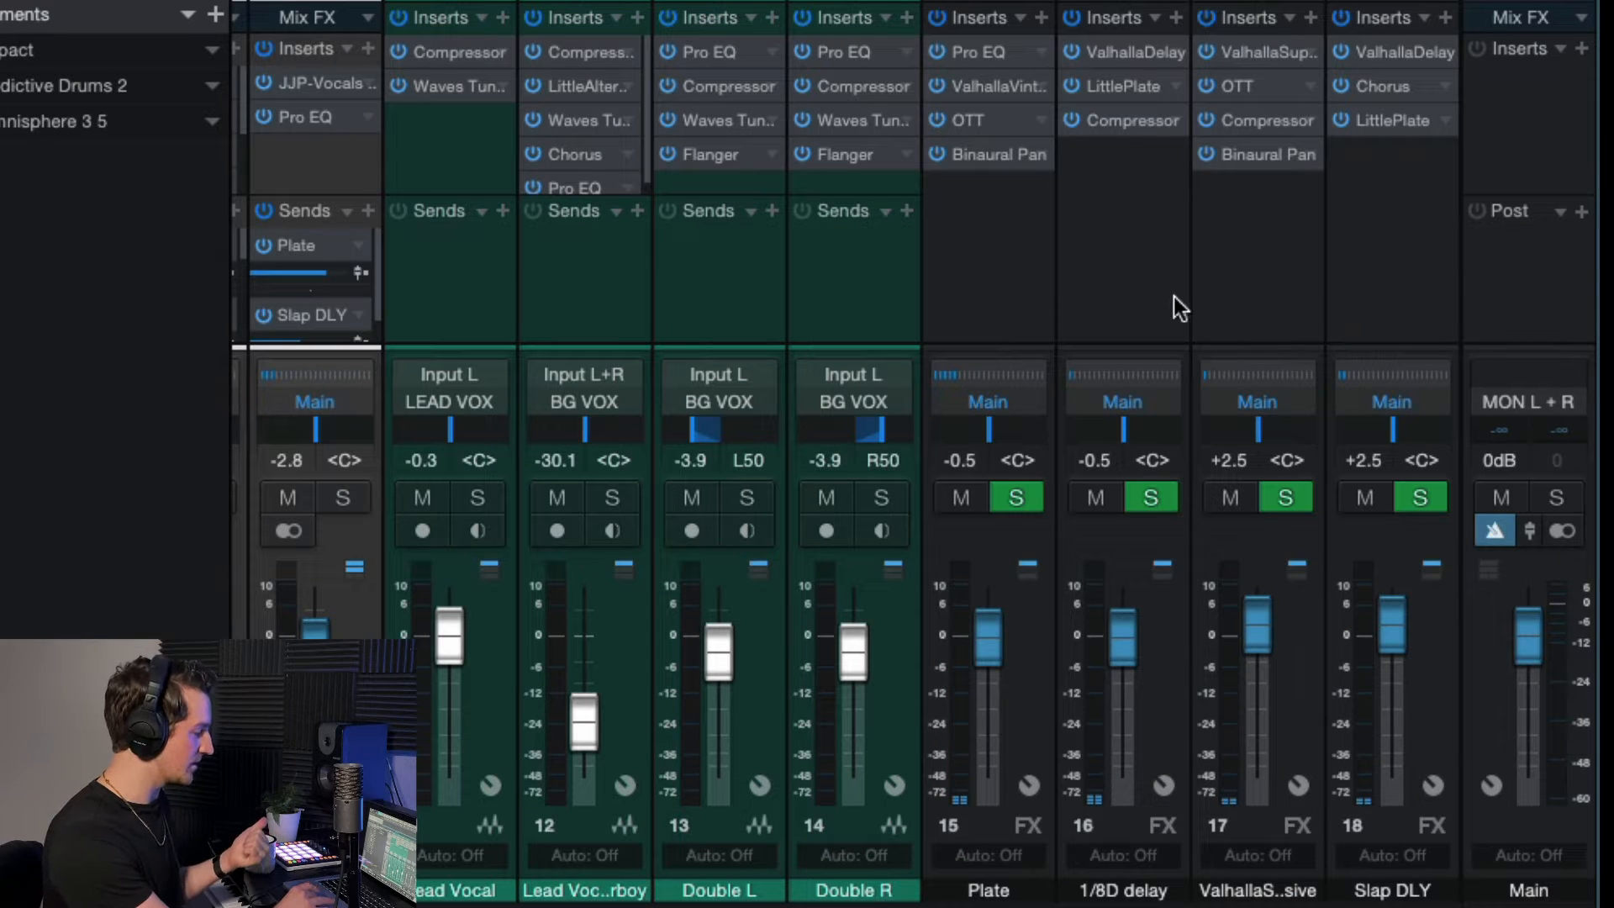
pyautogui.click(1359, 295)
pyautogui.click(985, 296)
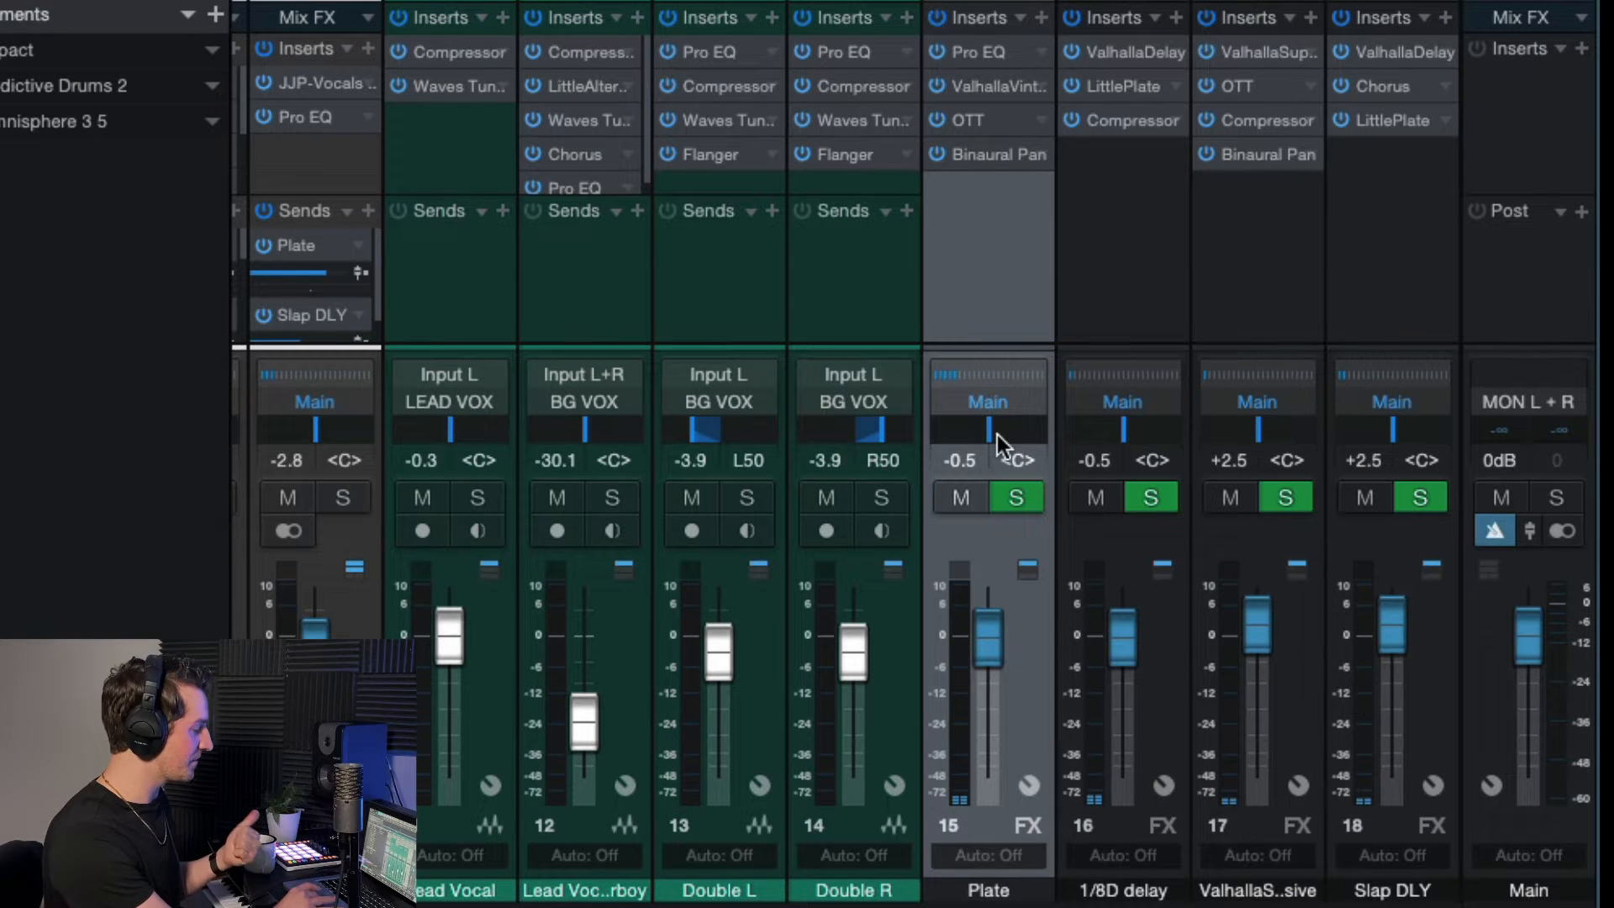
pyautogui.click(958, 496)
pyautogui.click(1096, 497)
pyautogui.click(1232, 498)
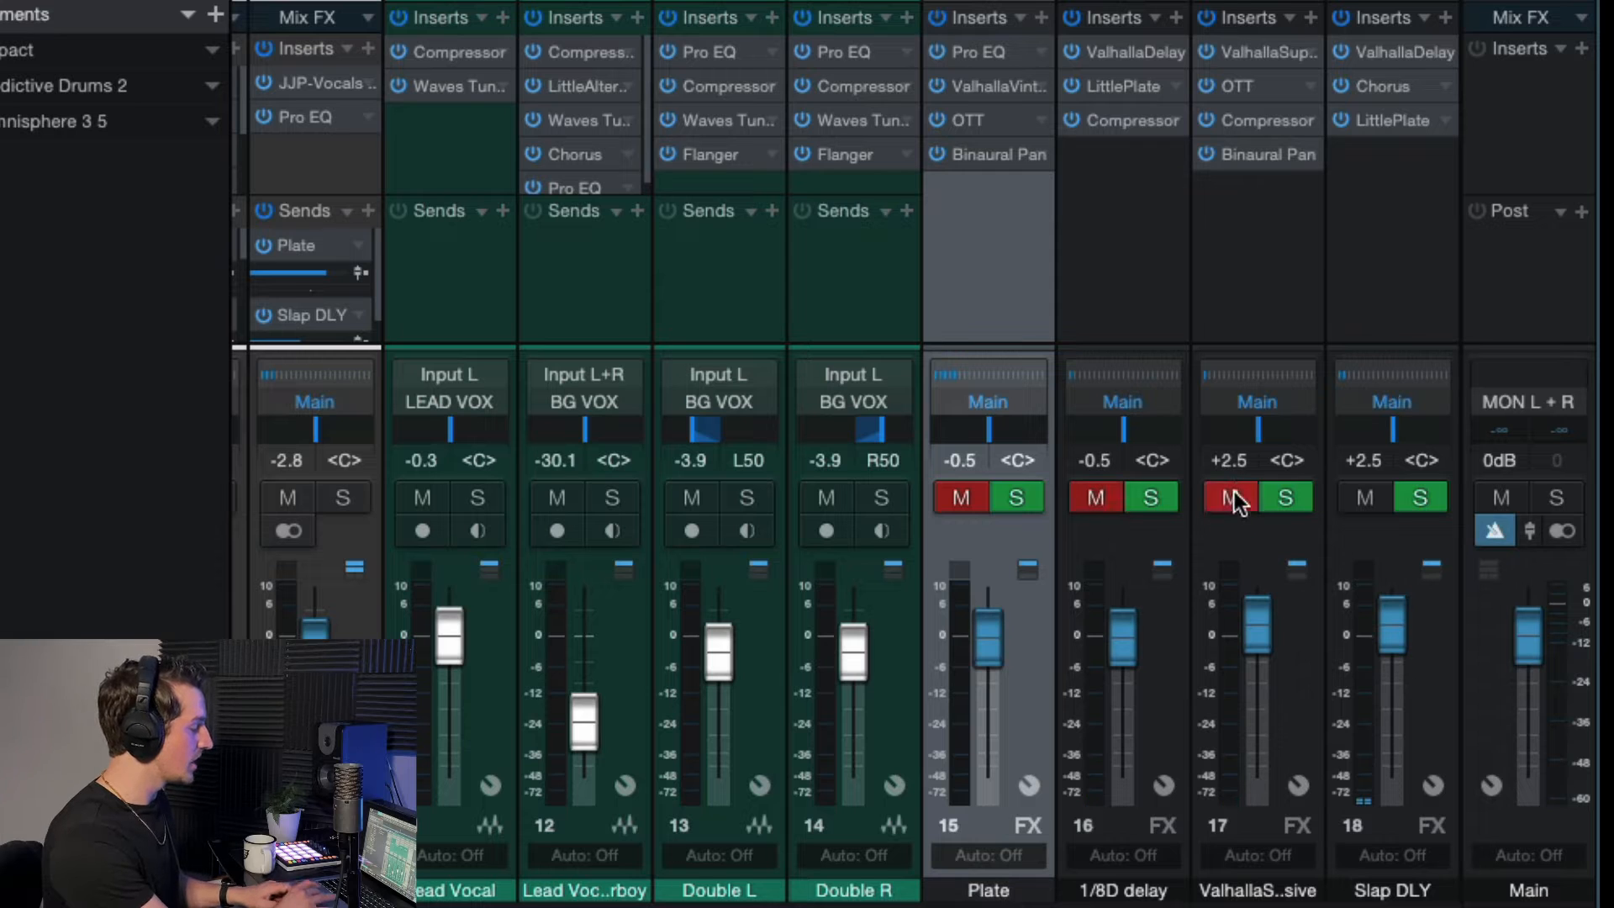
# Step: Raise the Slap DLY channel to +10.0 dB during playback and bypass its Chorus and LittlePlate inserts
pyautogui.click(1363, 270)
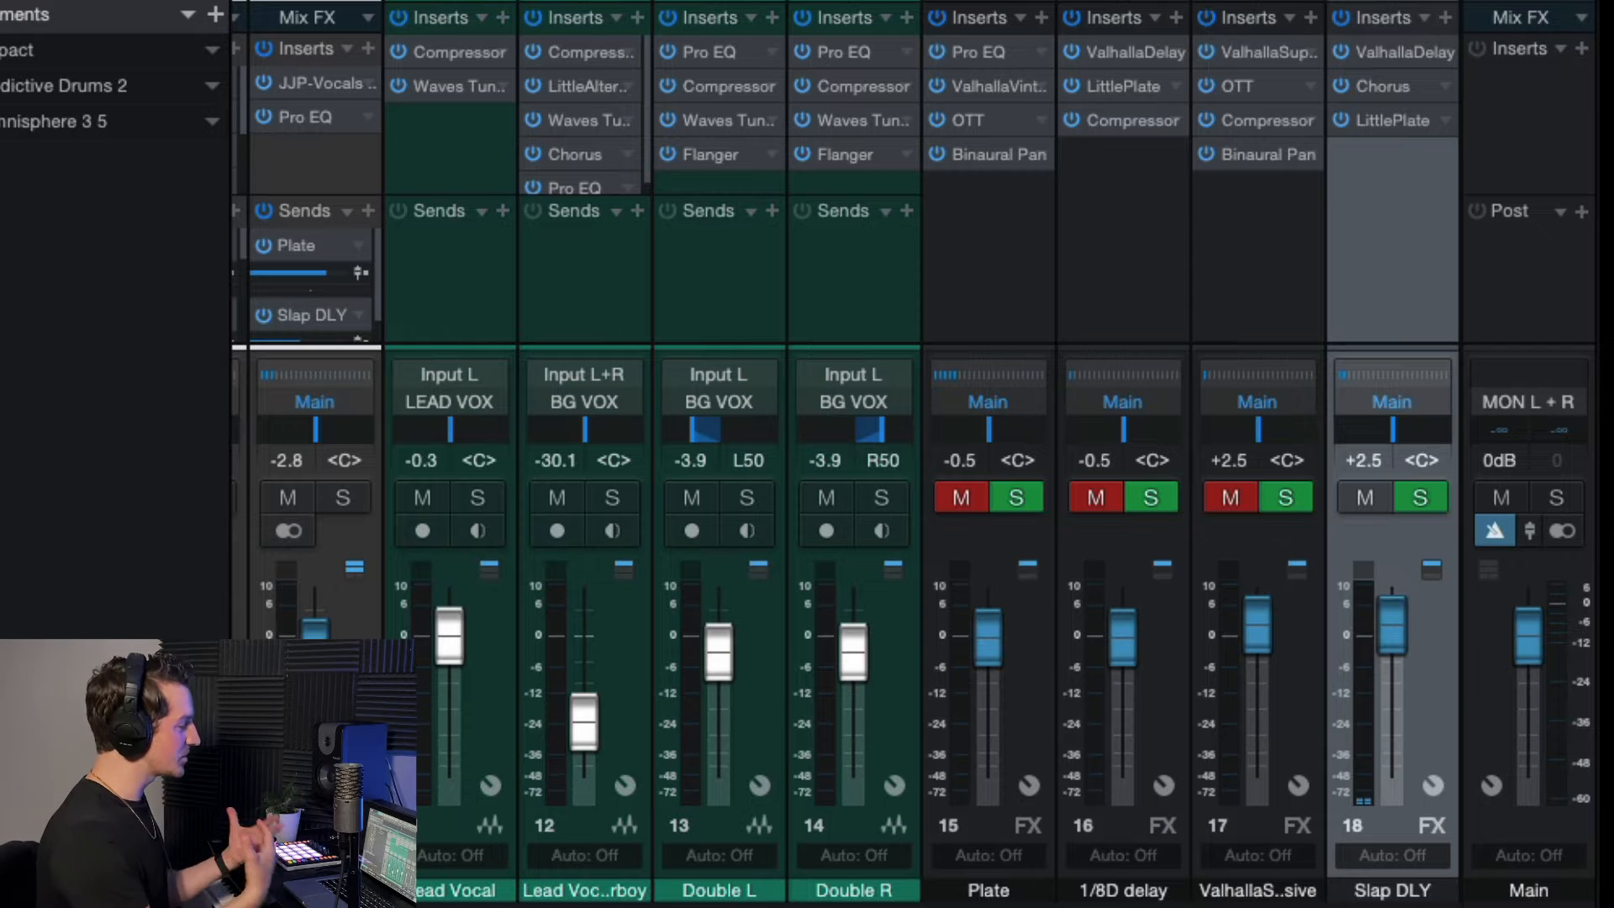
pyautogui.press('space')
pyautogui.moveTo(1392, 623); pyautogui.dragTo(1406, 461)
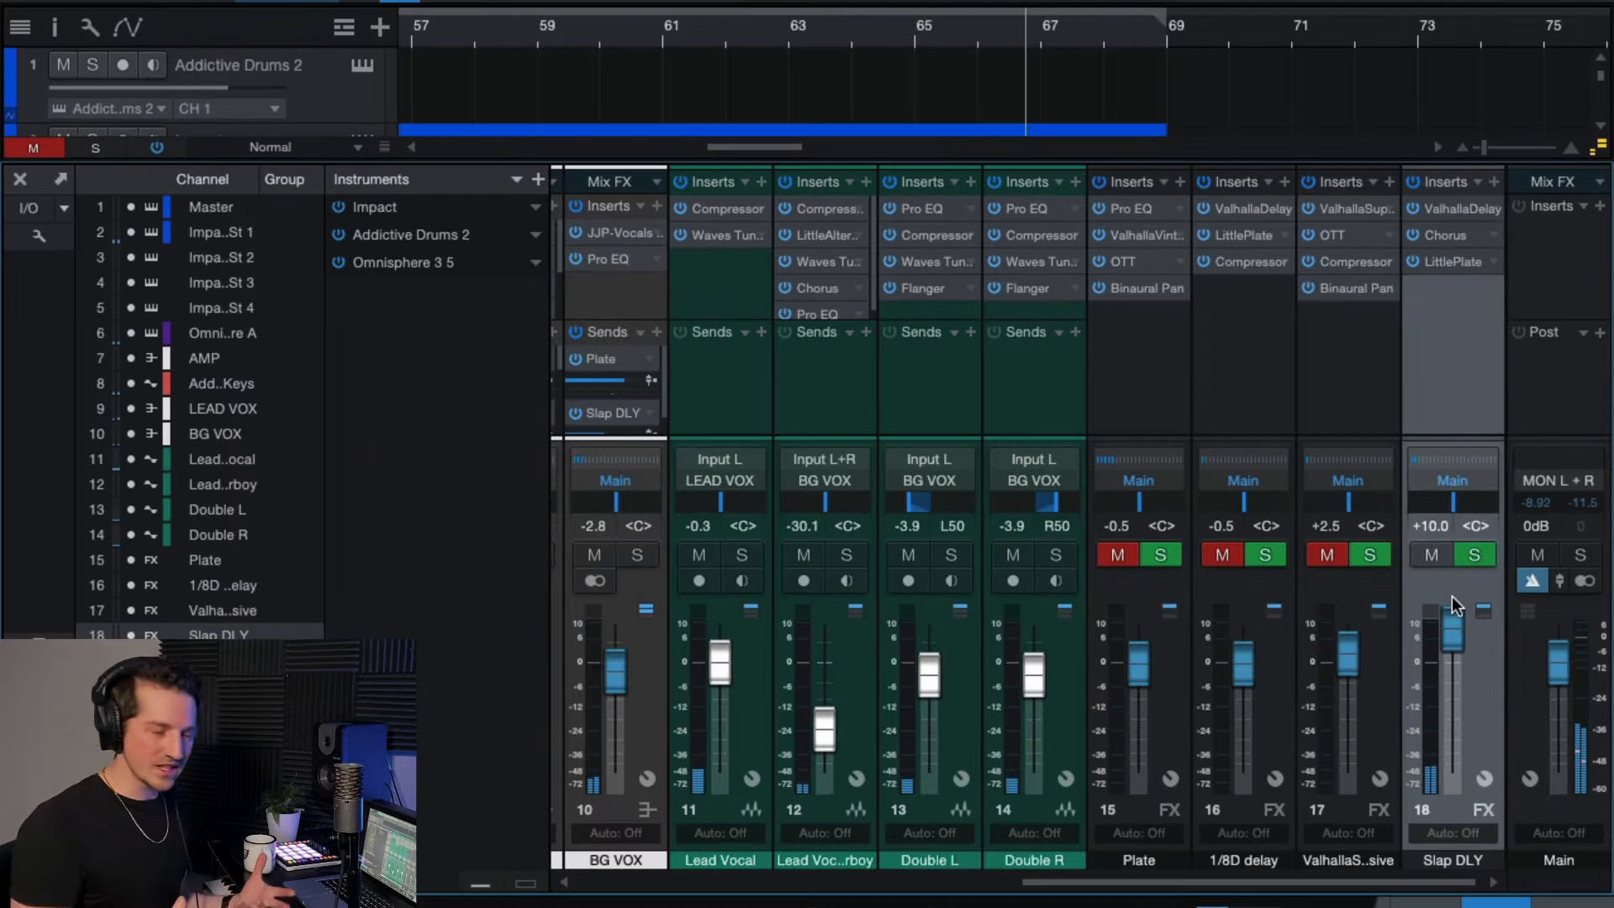
pyautogui.click(1413, 236)
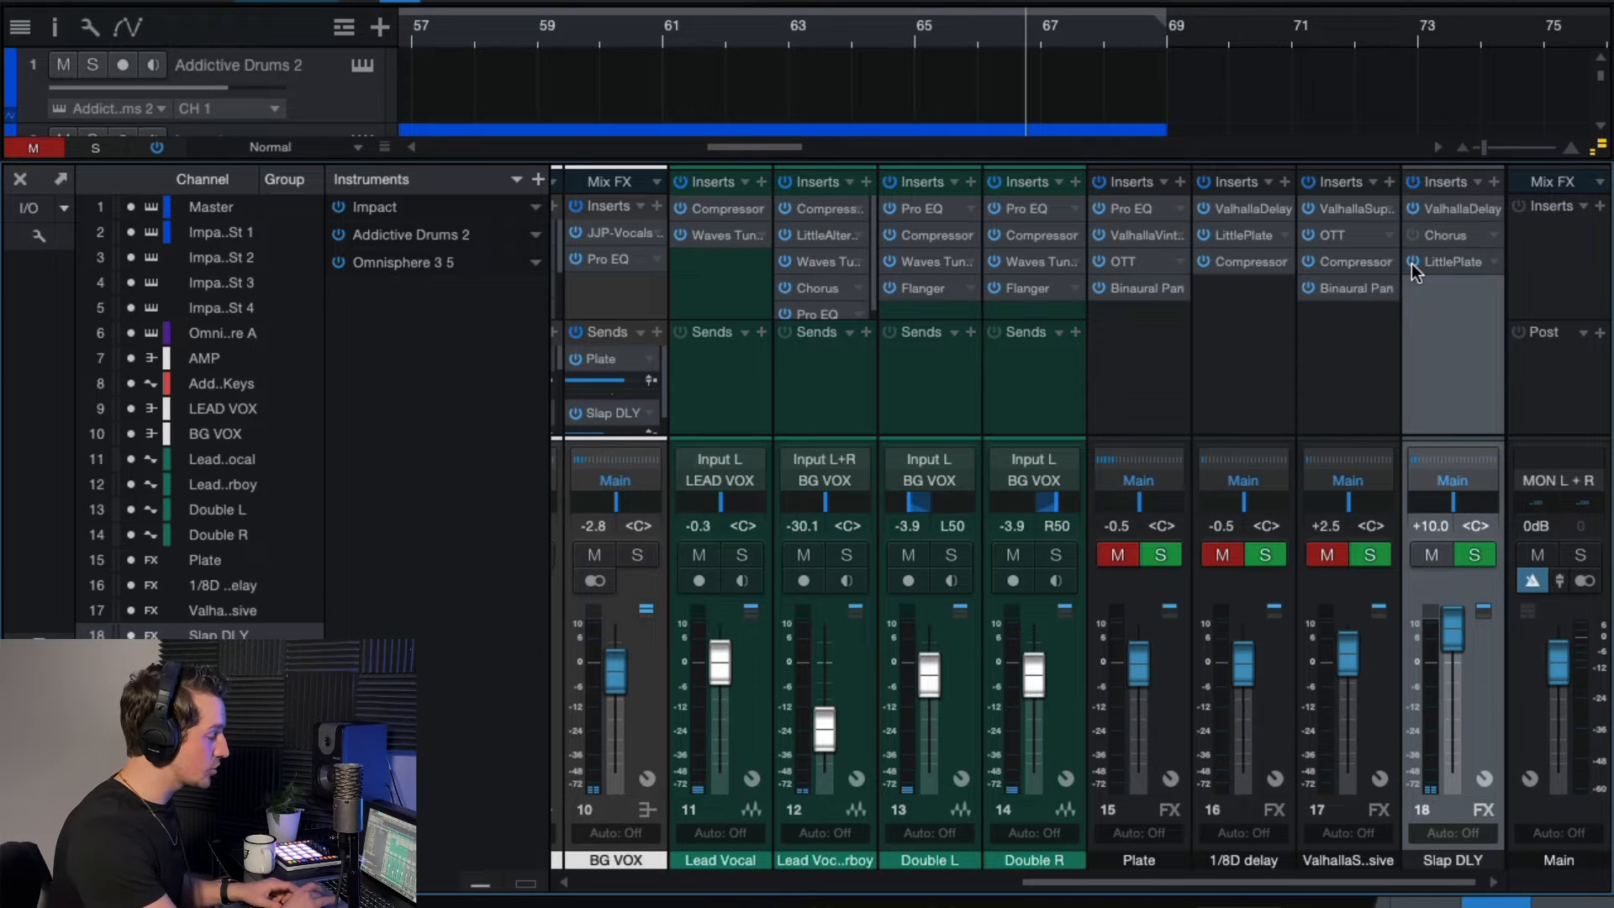
pyautogui.click(1414, 263)
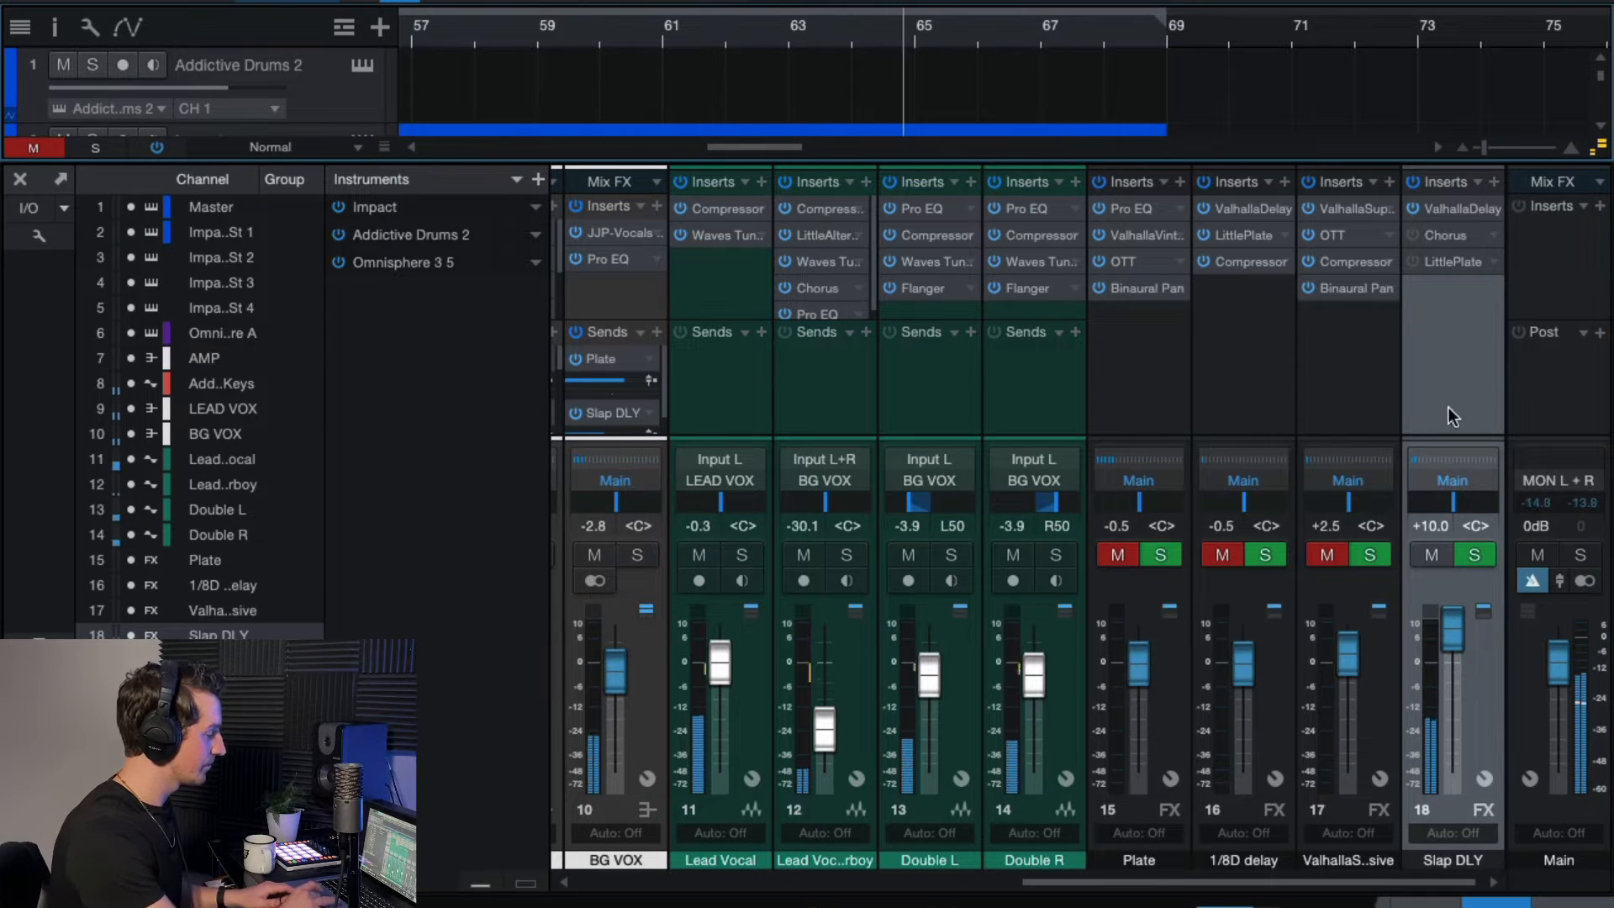
# Step: Examine the left and right delay times in the ValhallaDelay insert on the Slap DLY channel
pyautogui.click(1448, 208)
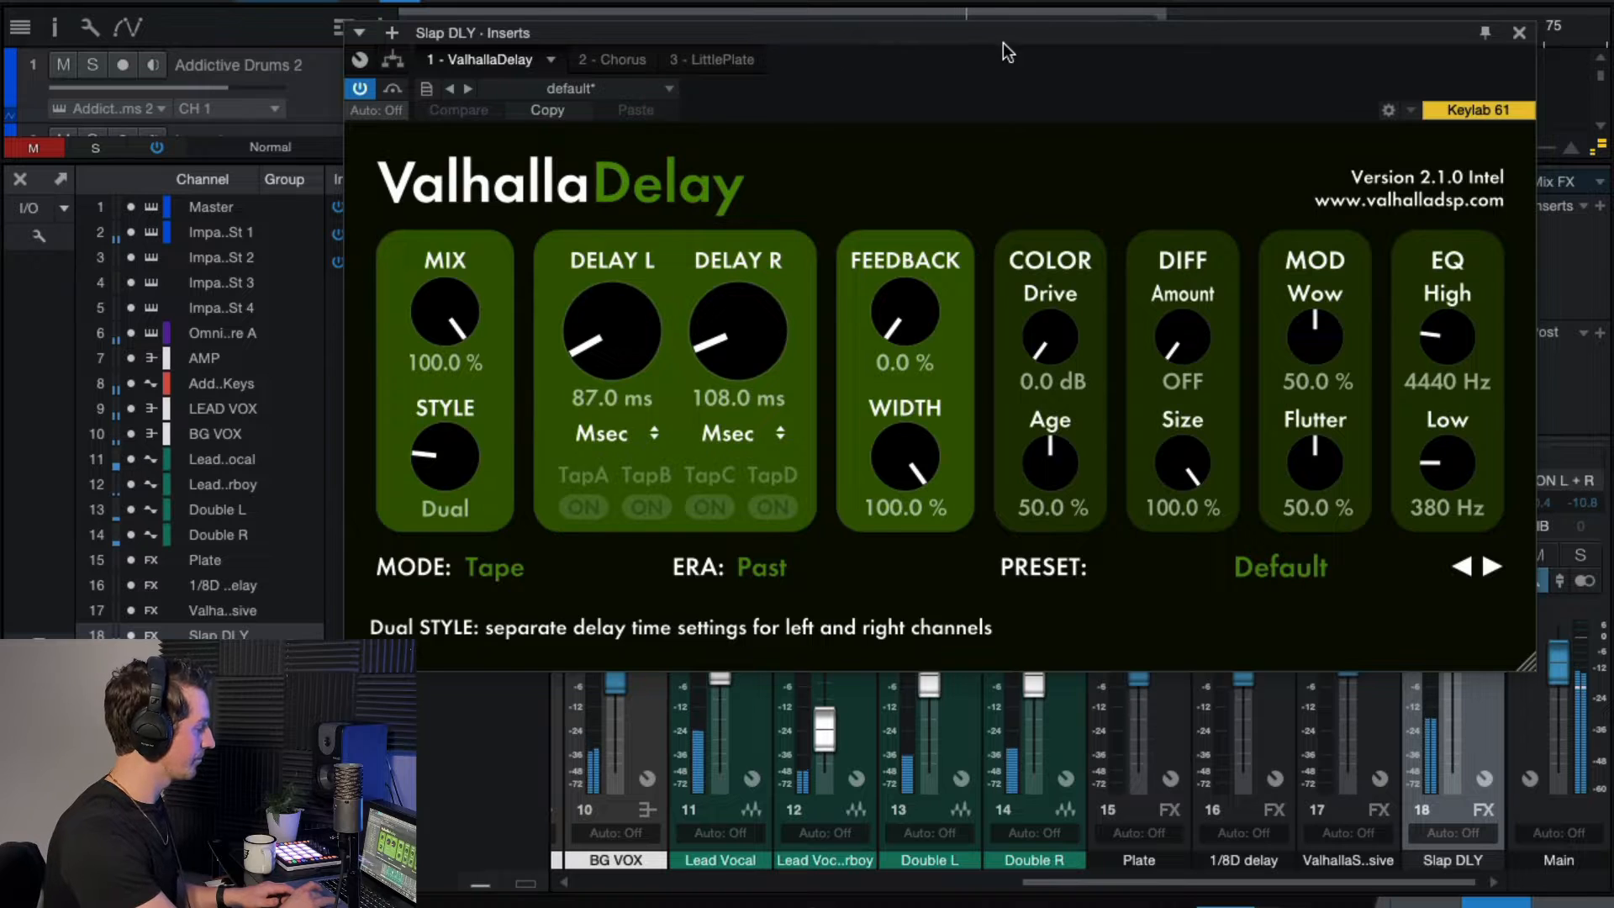
pyautogui.moveTo(1002, 42); pyautogui.dragTo(1033, 11)
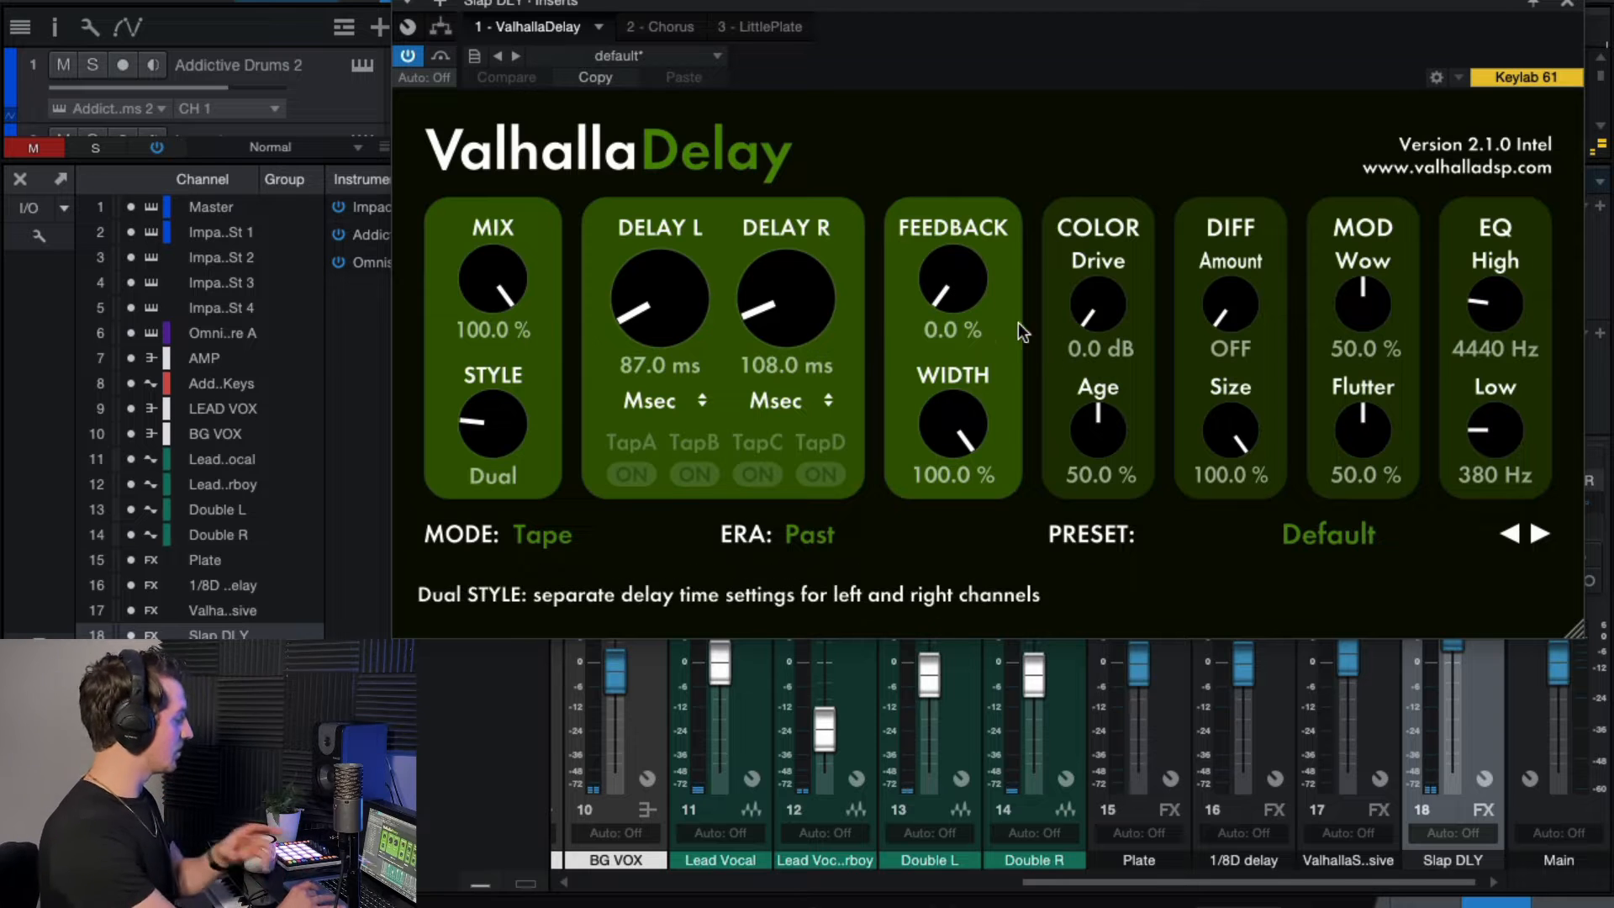
pyautogui.click(1567, 4)
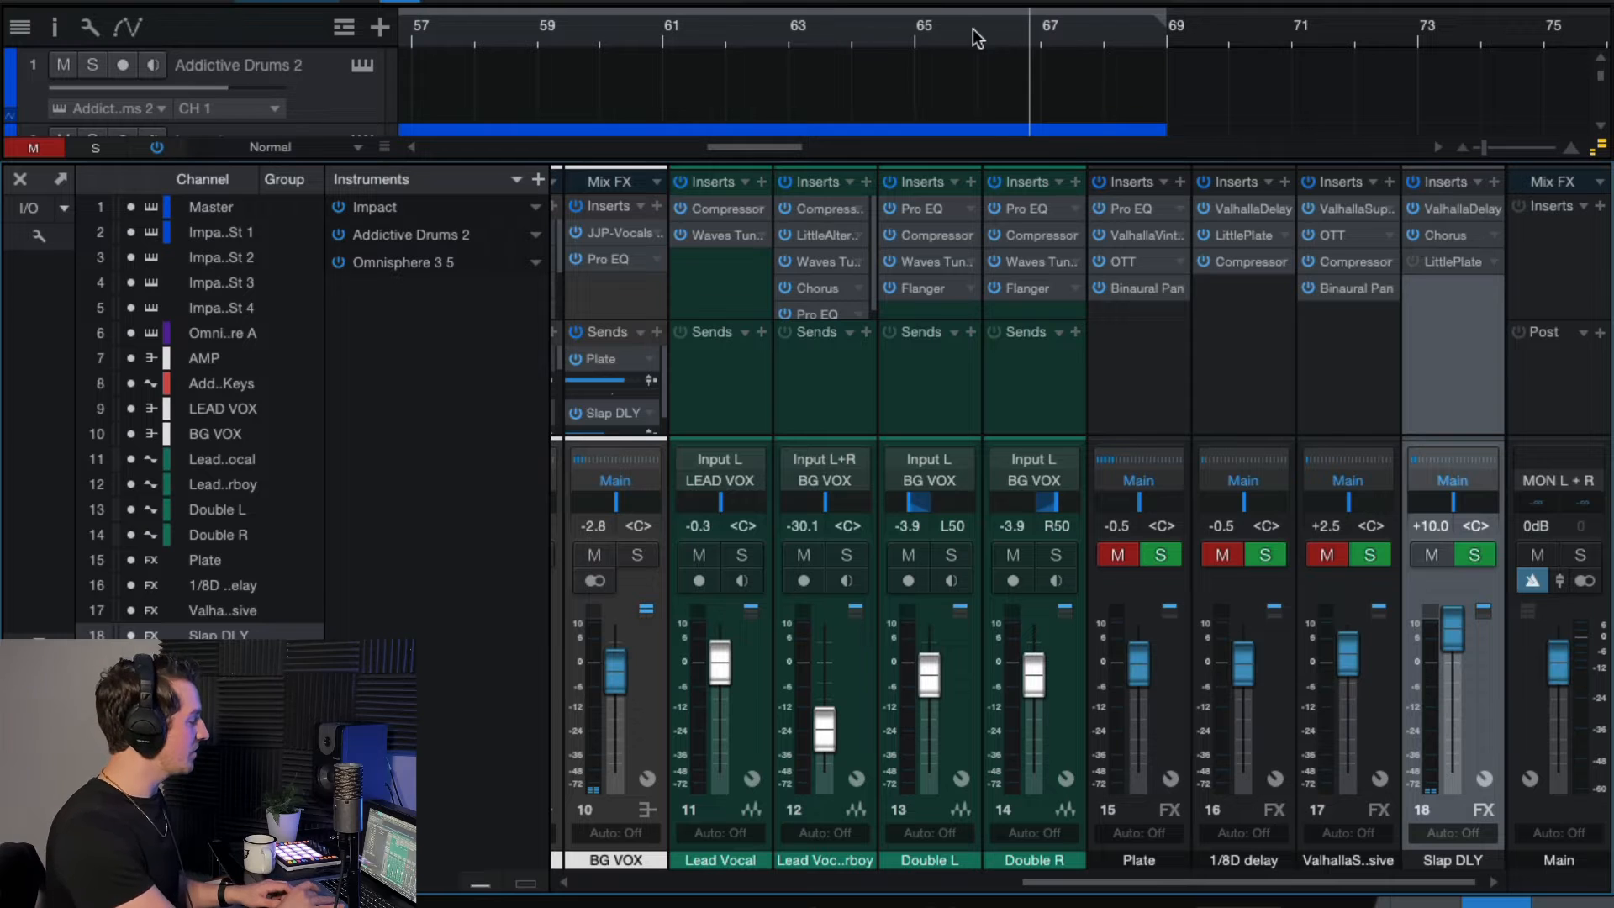
# Step: Review the Chorus insert settings on the Slap DLY channel and play the song from about bar 64
pyautogui.click(918, 28)
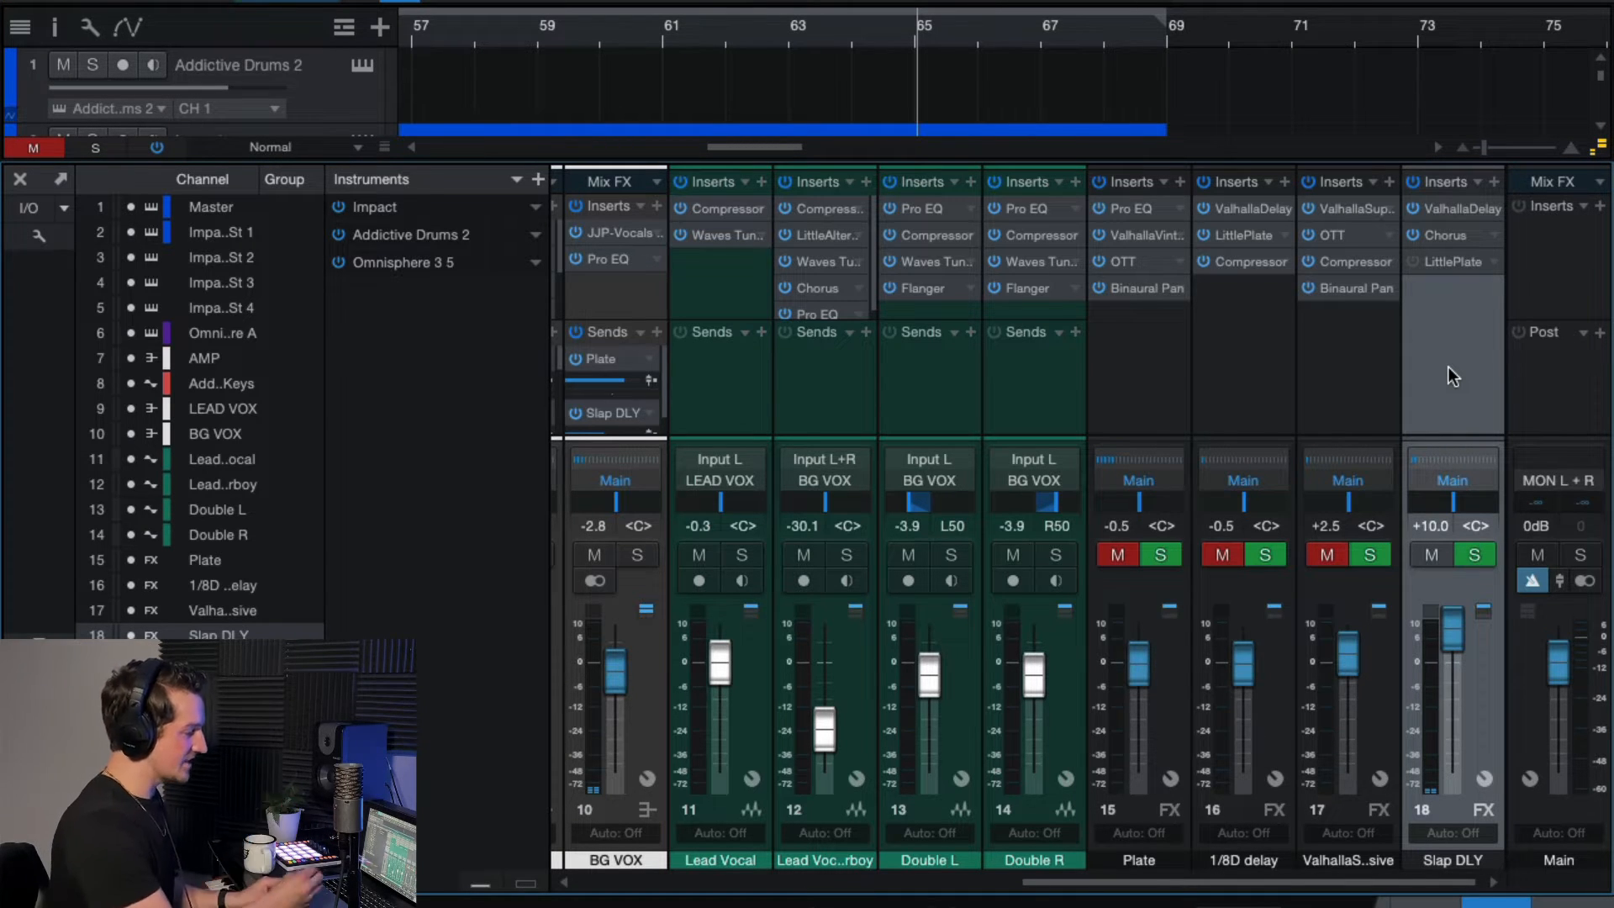
pyautogui.click(1435, 233)
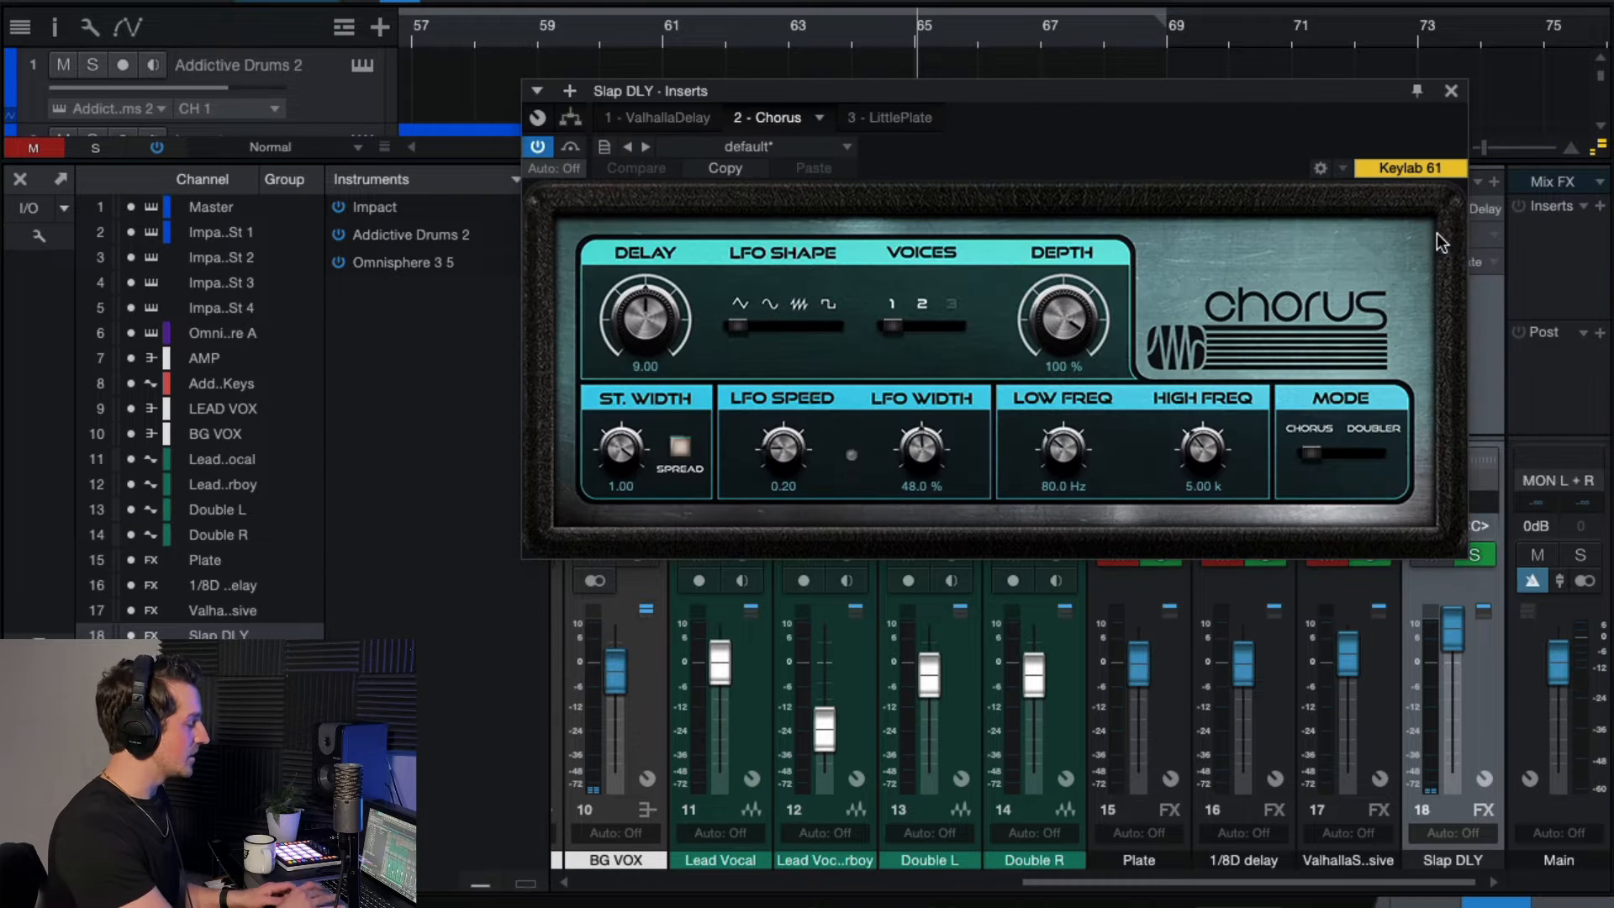
pyautogui.moveTo(1086, 92); pyautogui.dragTo(1076, 125)
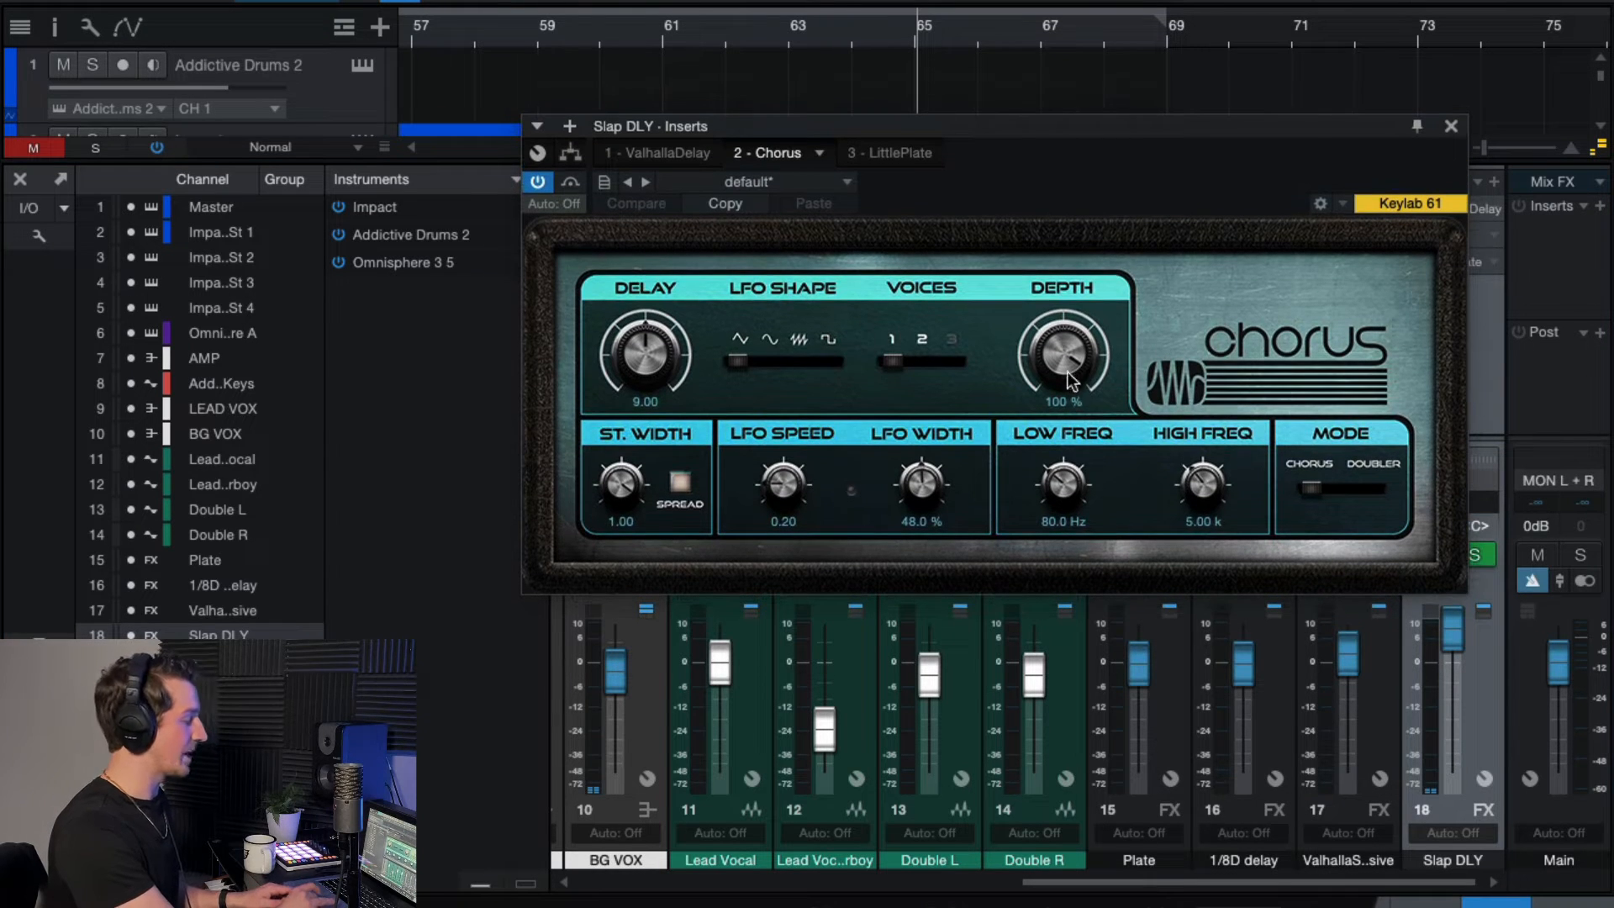
pyautogui.click(861, 25)
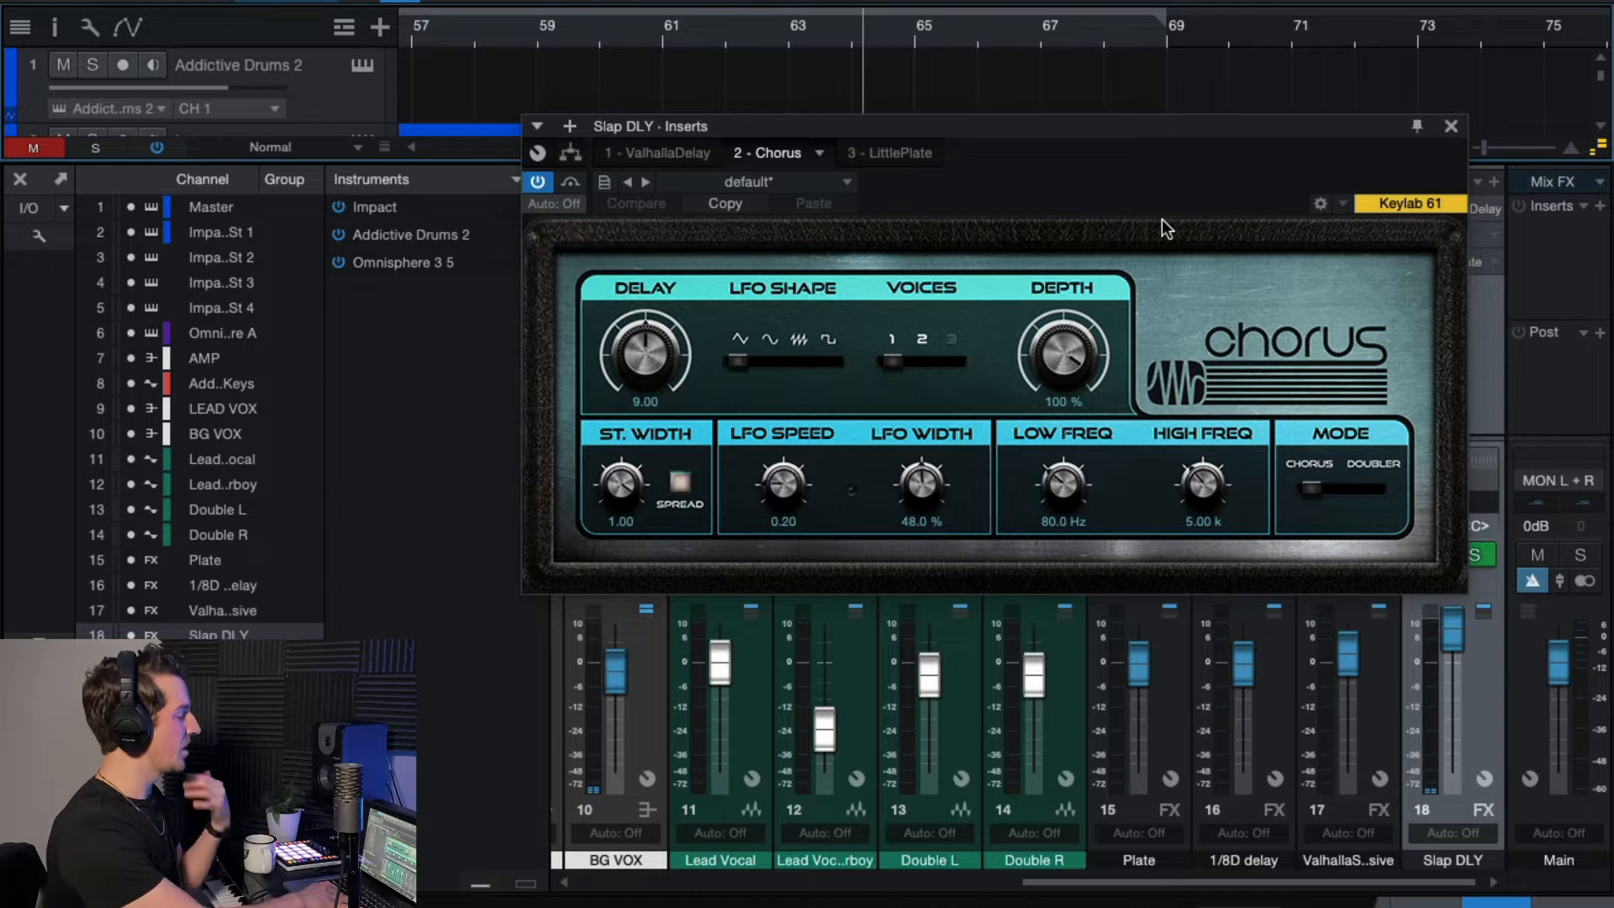
pyautogui.press('space')
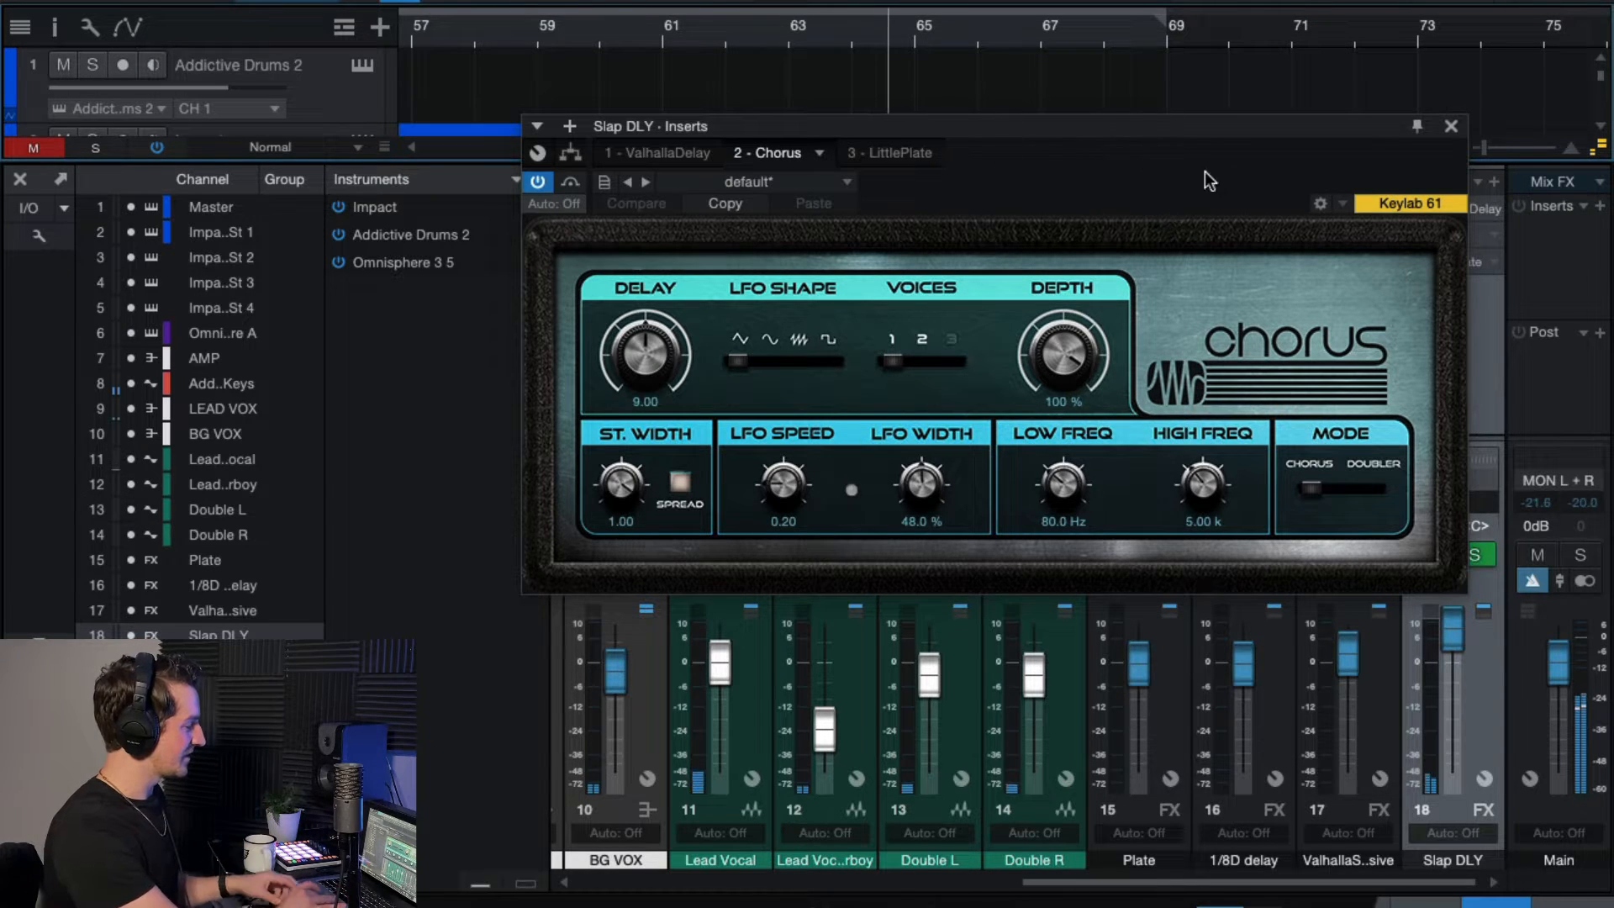
pyautogui.click(1452, 126)
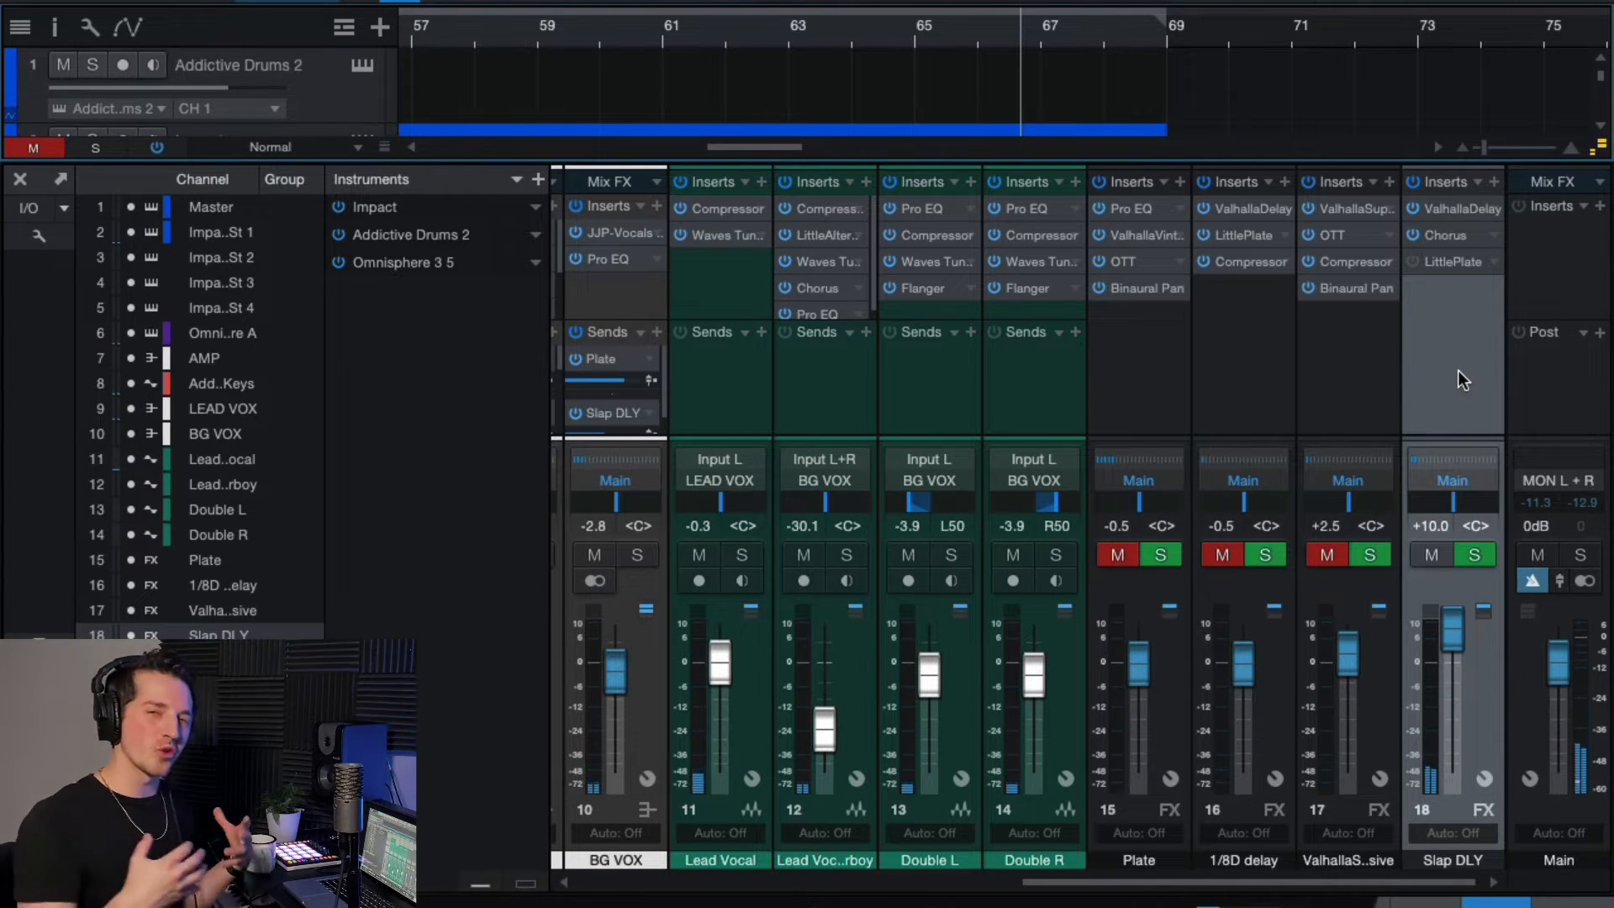
# Step: Re-enable the LittlePlate insert on the Slap DLY channel, review its settings and play from about bar 65
pyautogui.click(1415, 261)
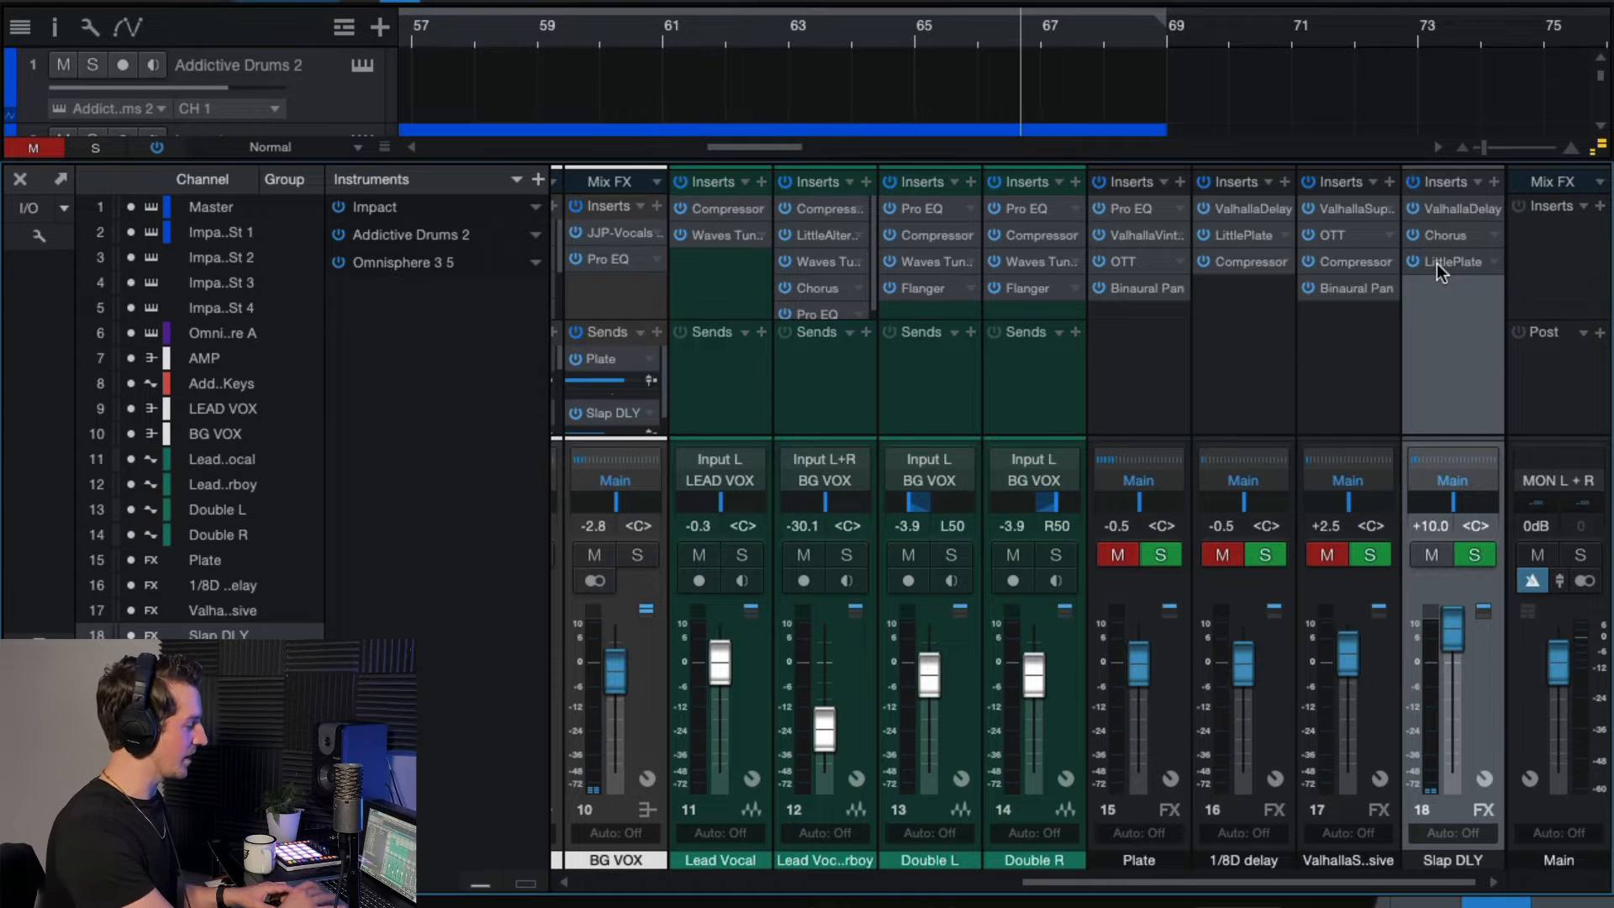
pyautogui.click(1436, 264)
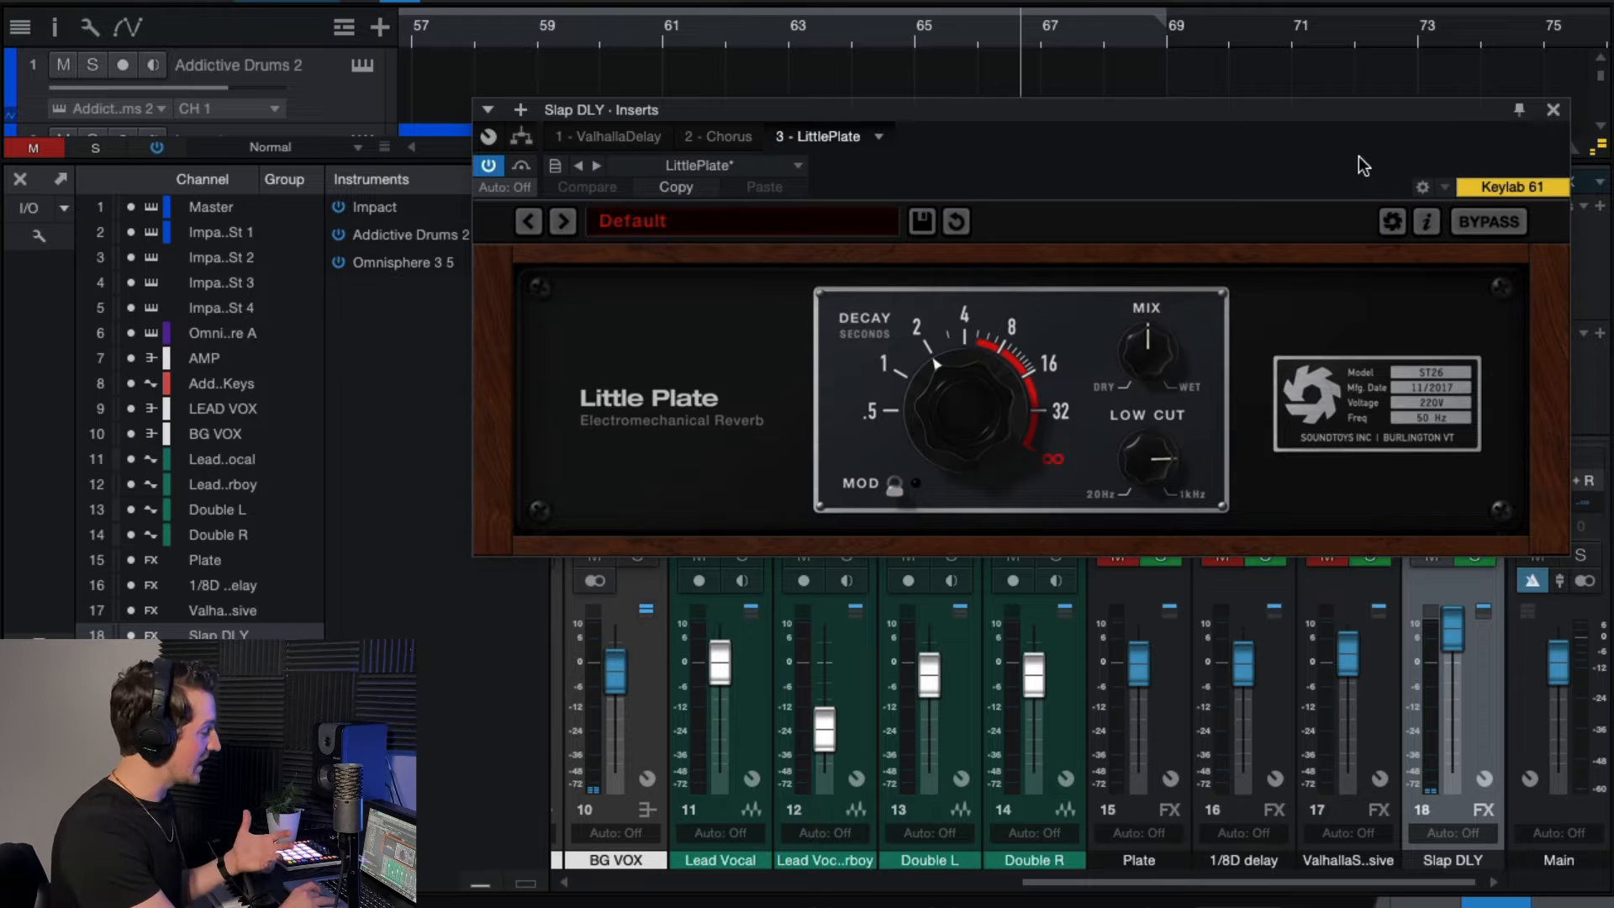
pyautogui.click(1554, 110)
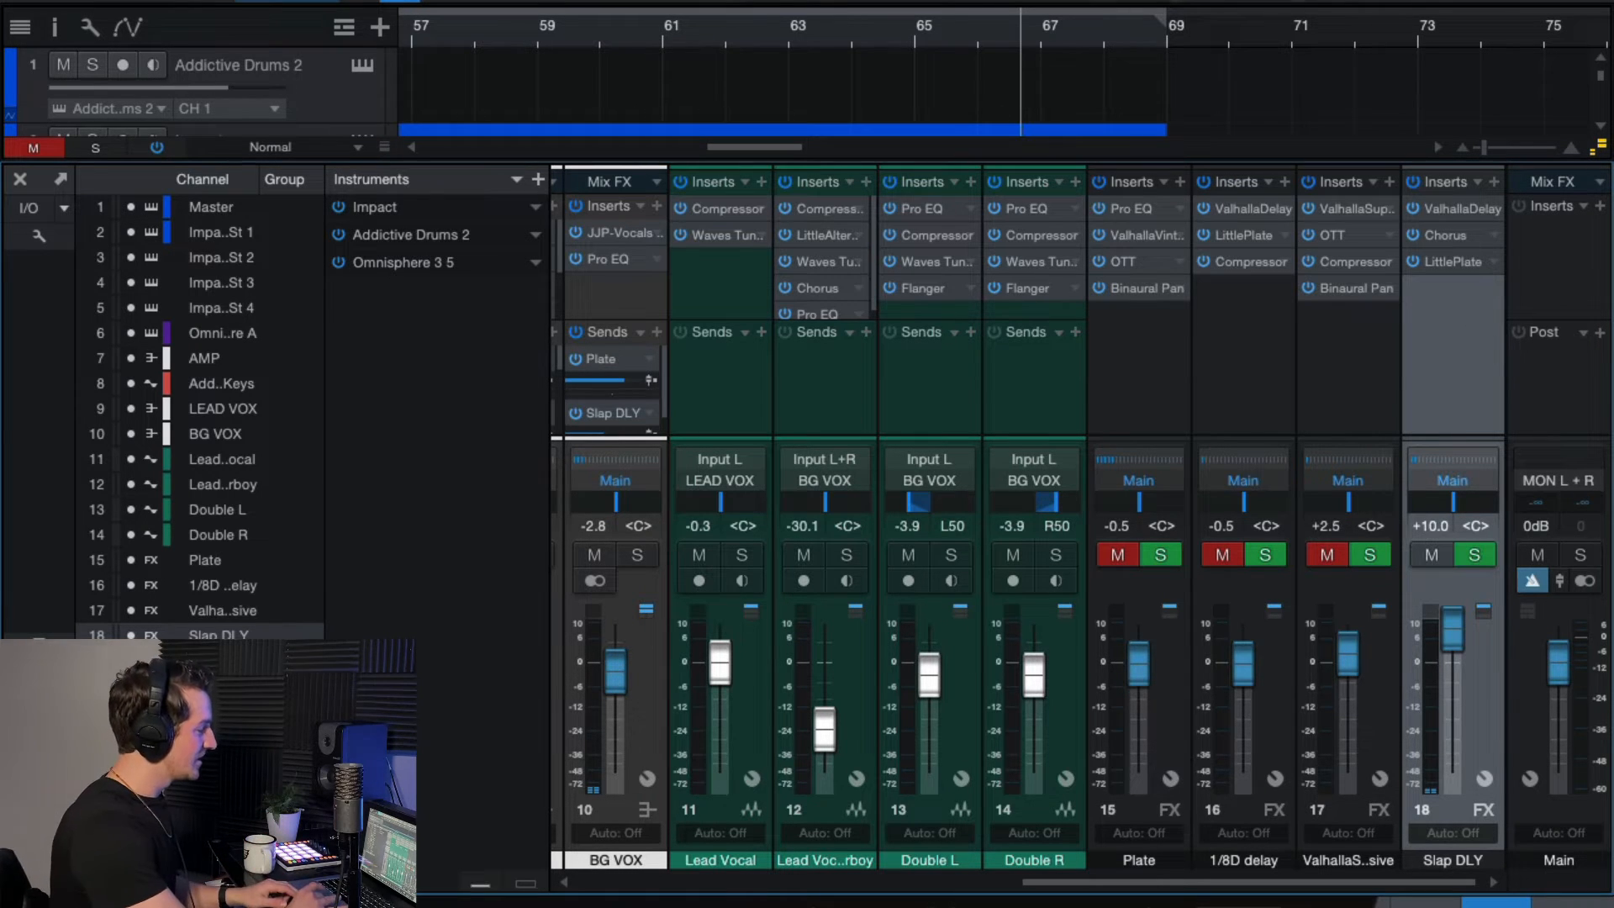
pyautogui.click(925, 32)
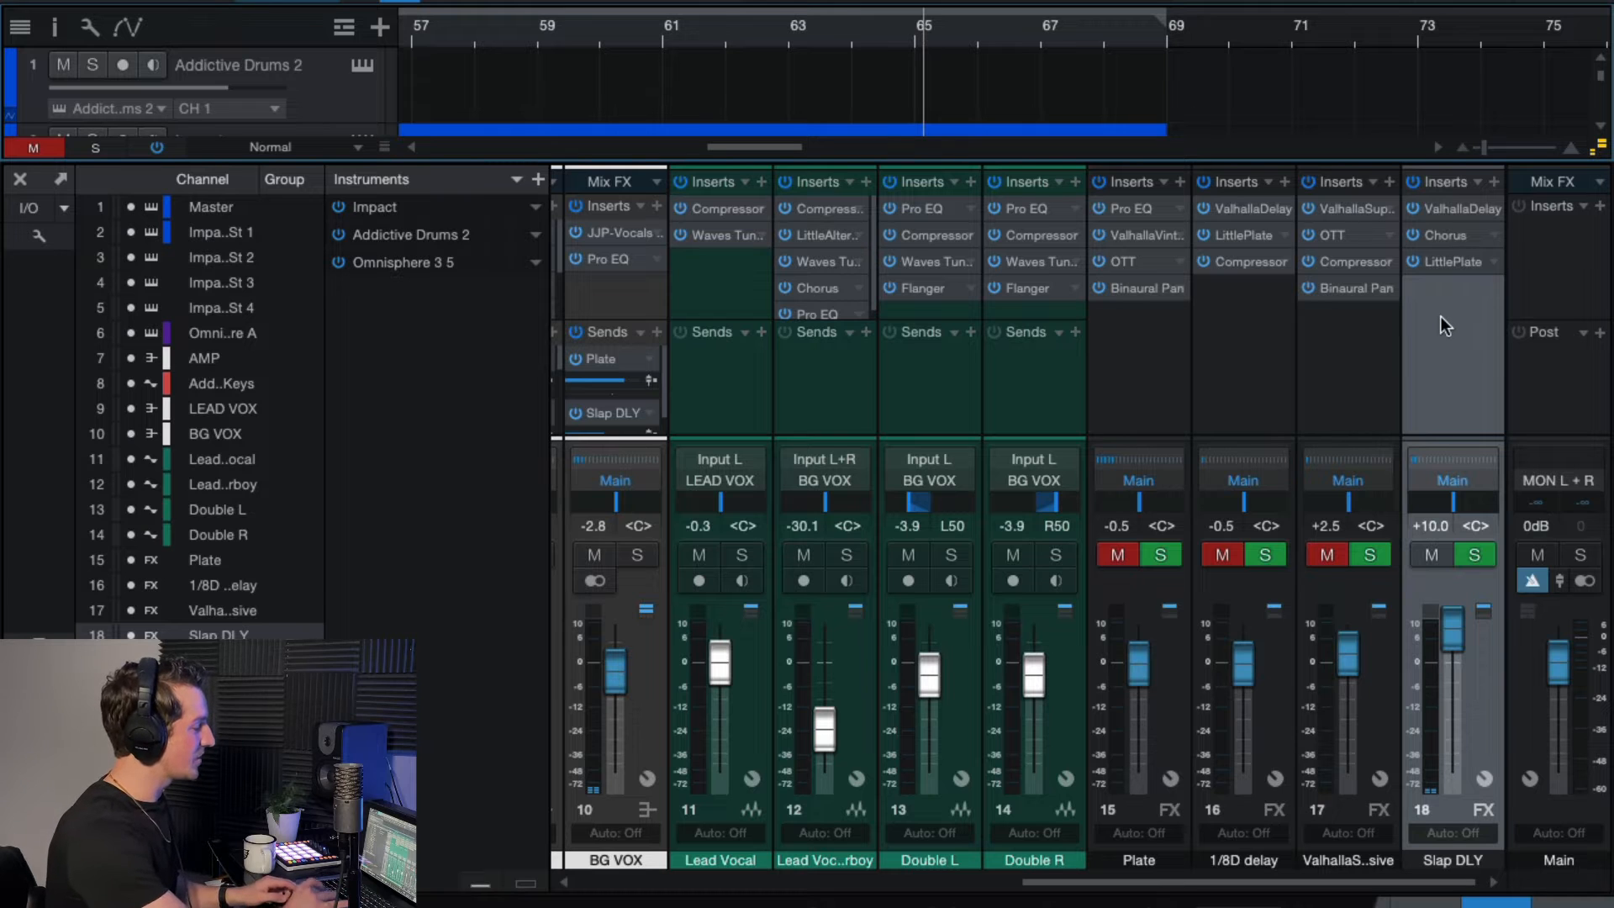
pyautogui.press('space')
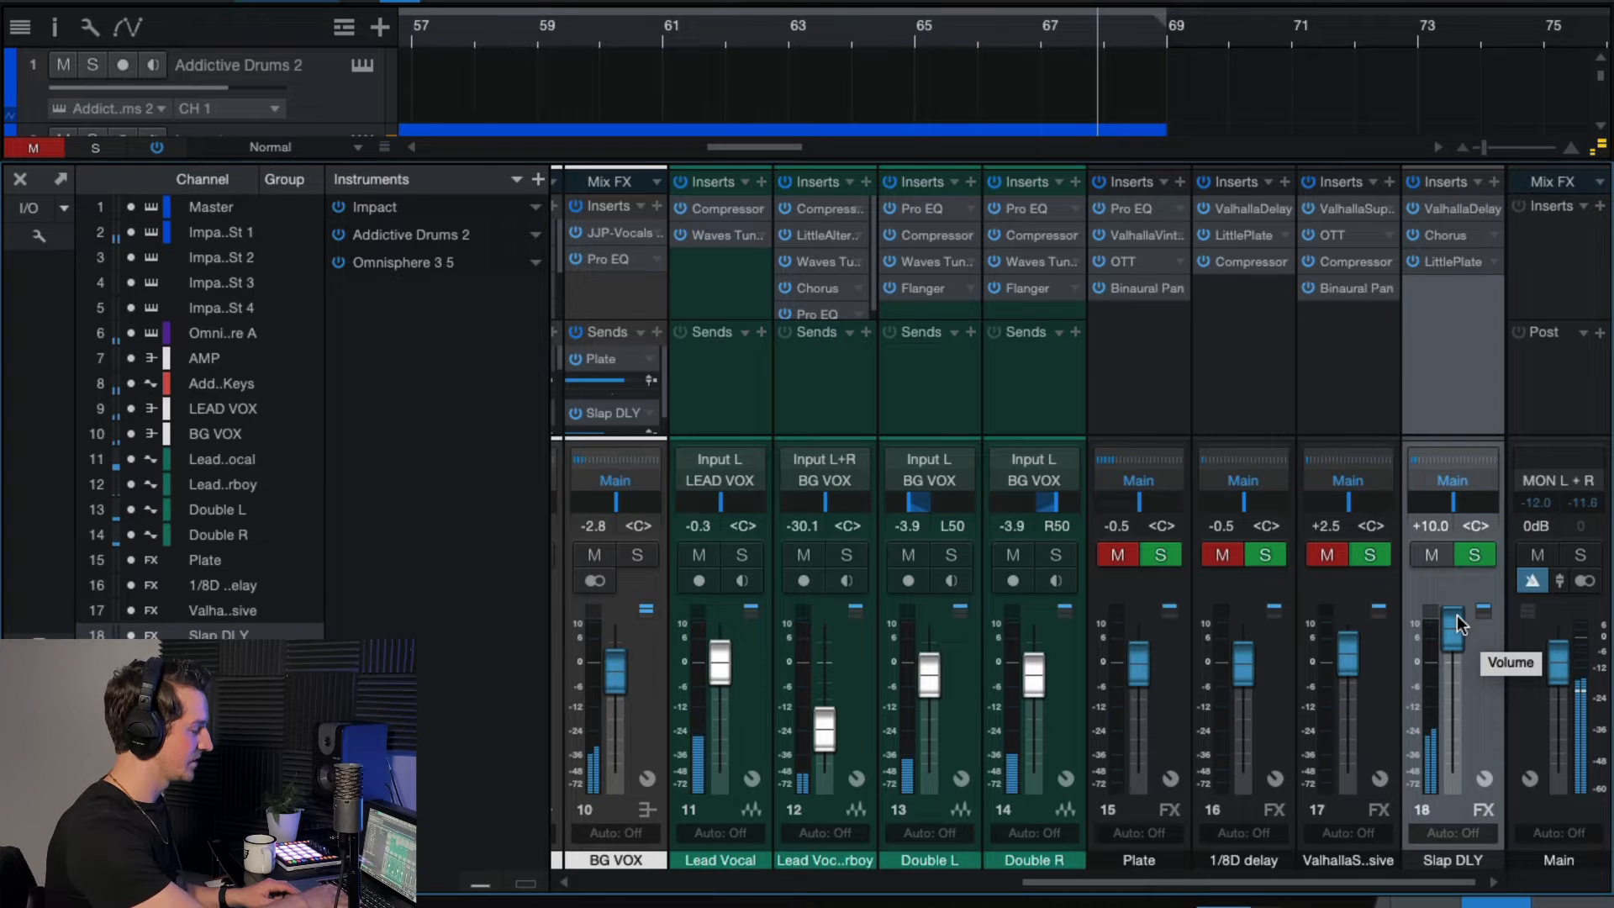
# Step: Compare the mix without and with the slap delay by muting and unmuting the Slap DLY channel from about bar 65
pyautogui.click(1432, 555)
pyautogui.click(914, 25)
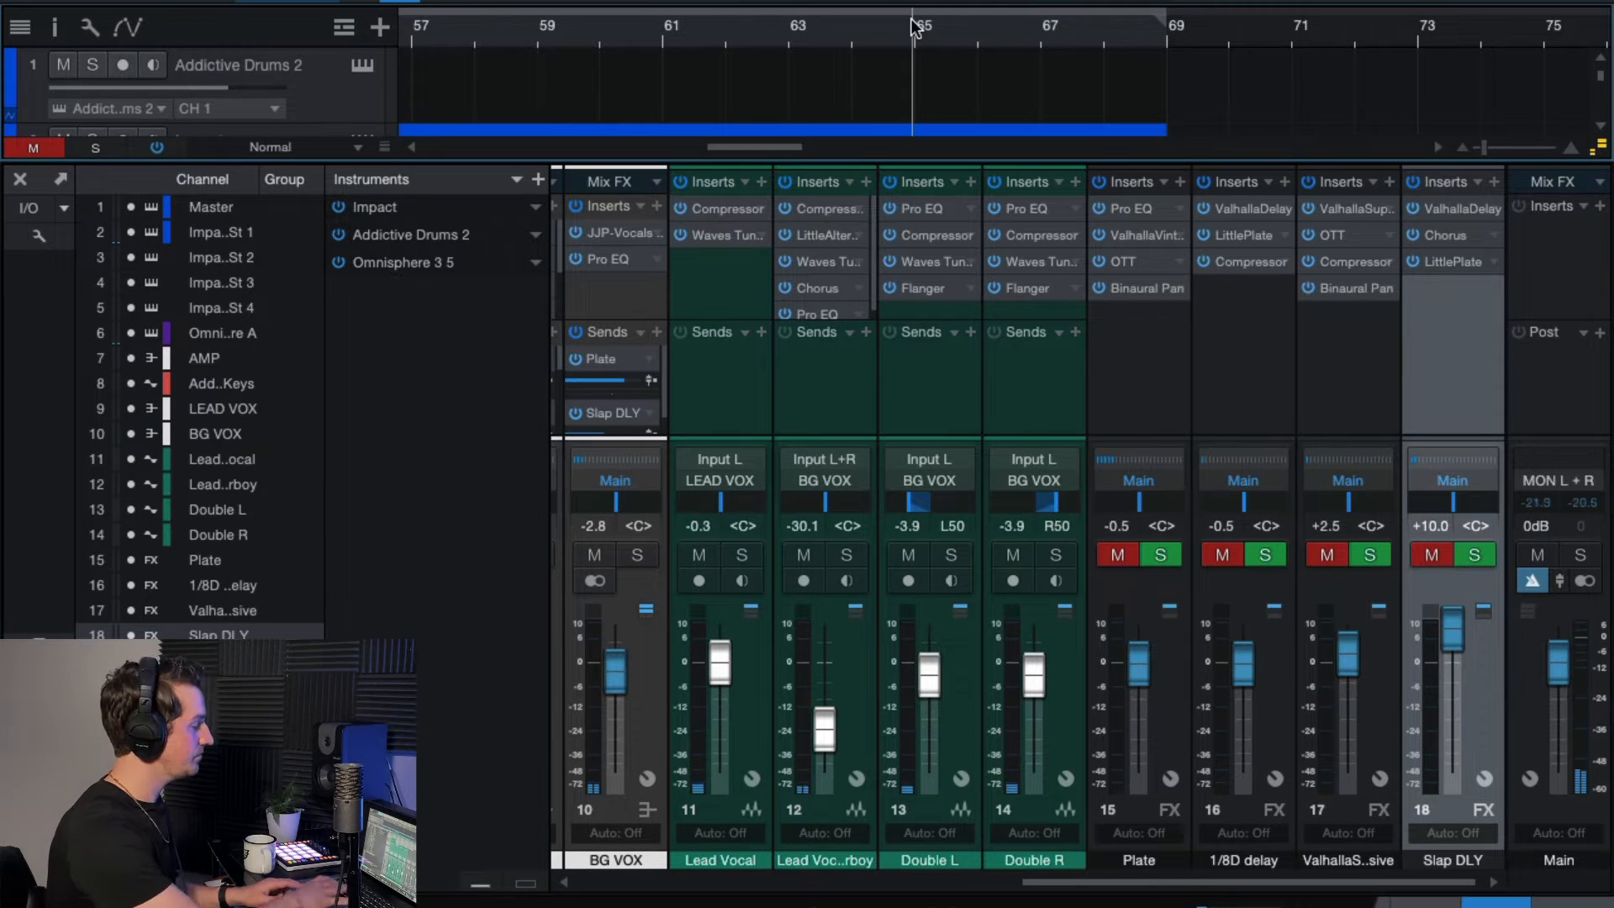
pyautogui.click(1437, 558)
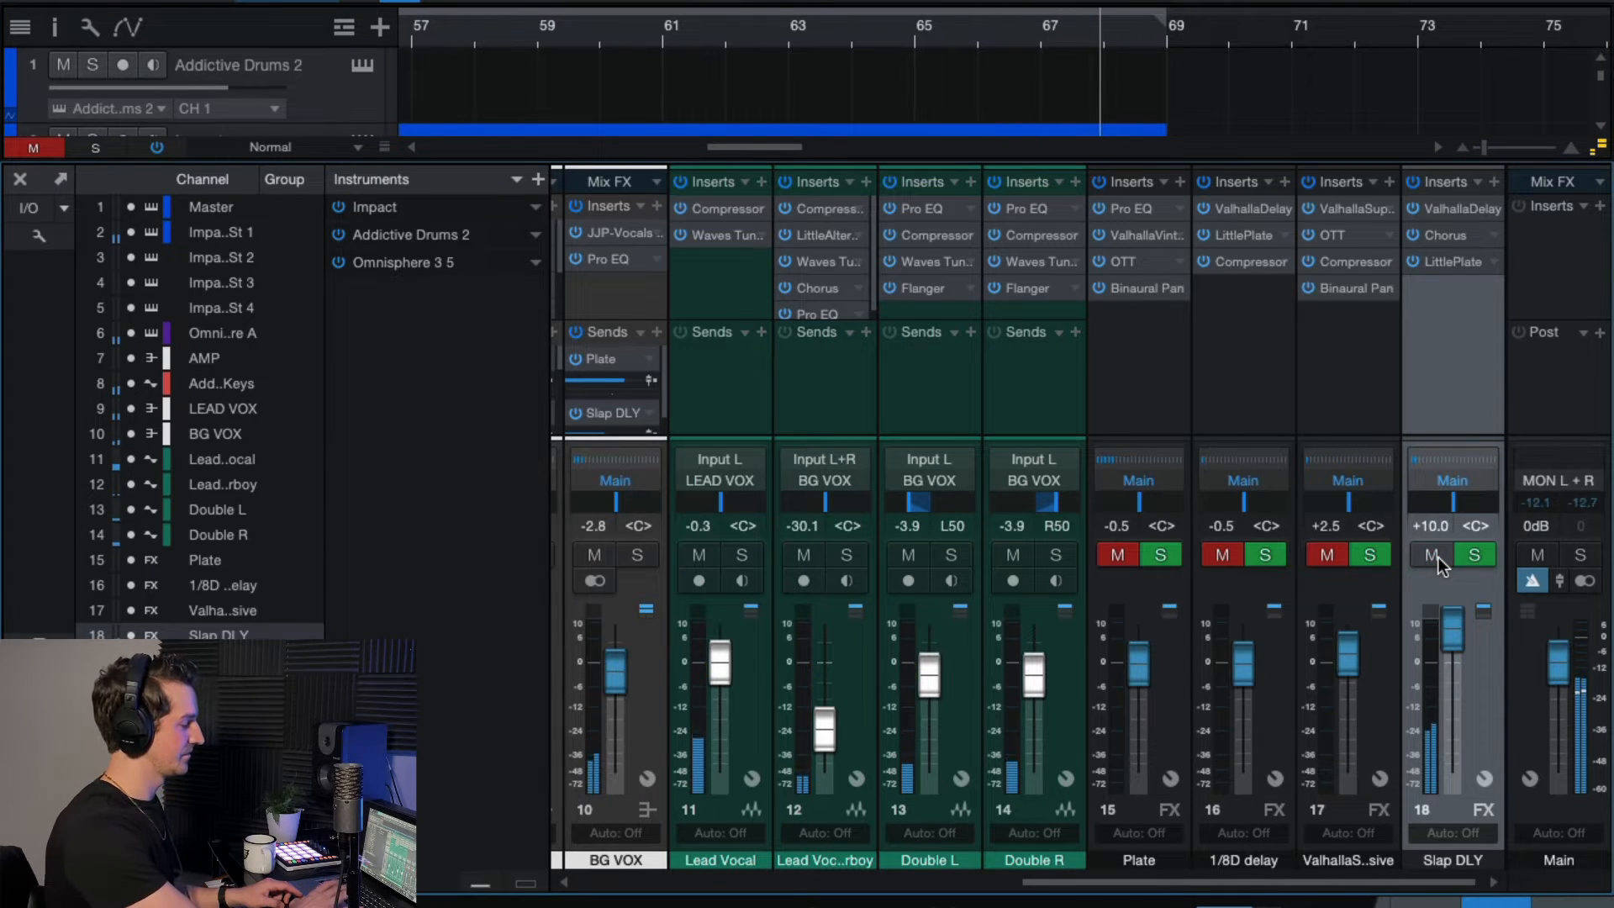
# Step: Lower the Slap DLY channel to +2.1 dB and unmute the Plate, 1/8D delay and Valhalla reverb FX channels
pyautogui.moveTo(1450, 627); pyautogui.dragTo(1447, 666)
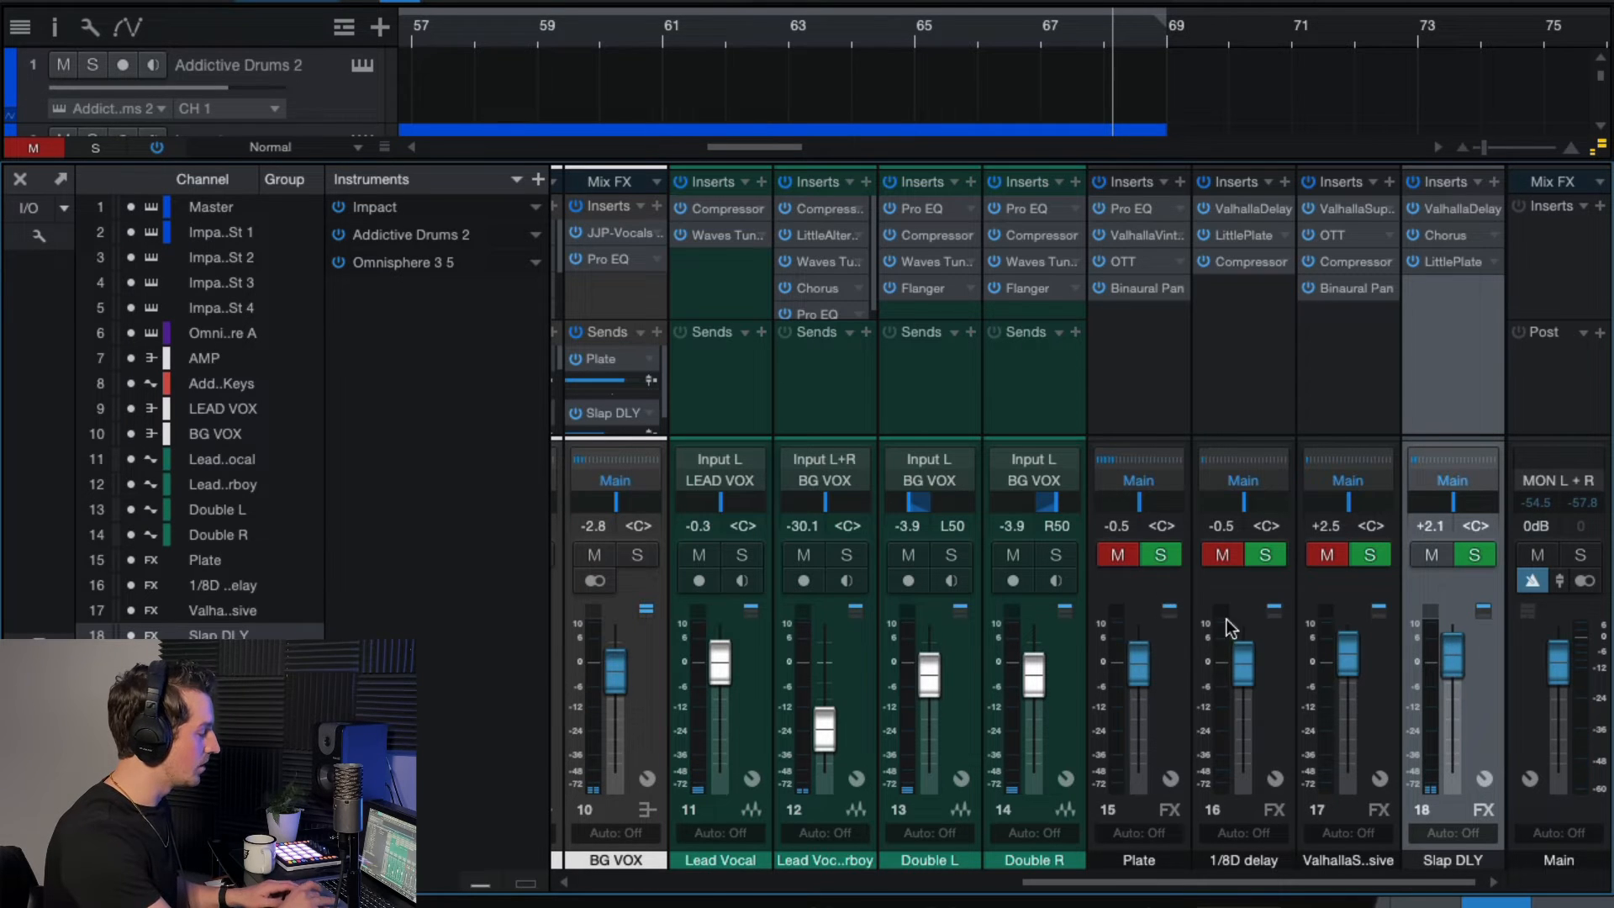
pyautogui.click(1118, 555)
pyautogui.click(1222, 555)
pyautogui.click(1327, 555)
# Step: Play the mix with all vocal effects from about bar 63 and close the mixer
pyautogui.click(803, 50)
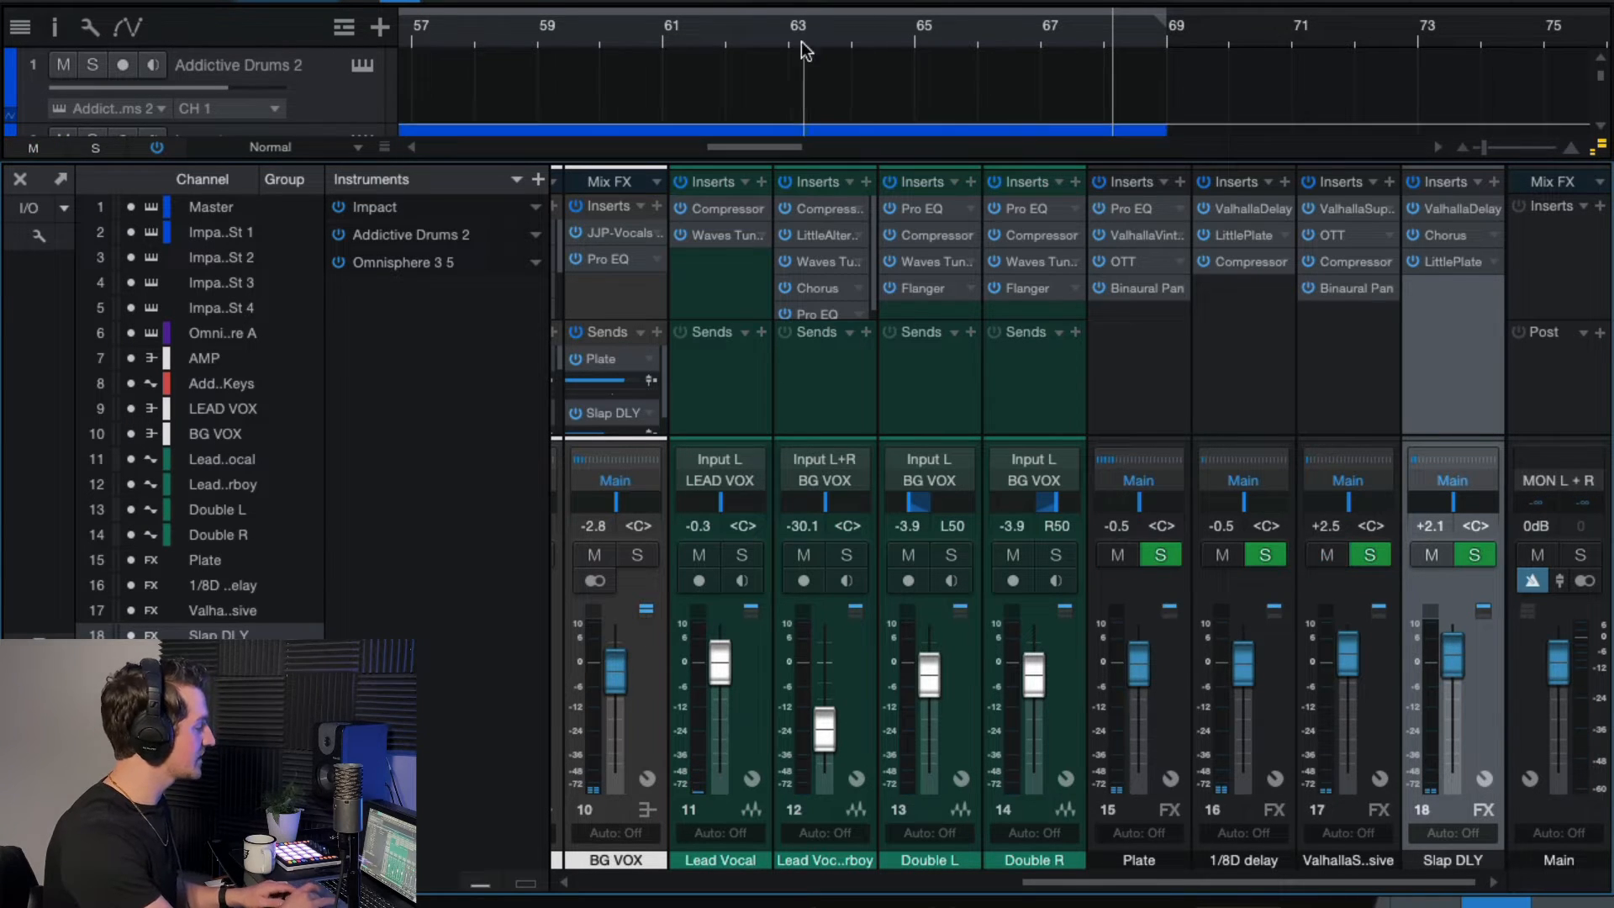
pyautogui.press('space')
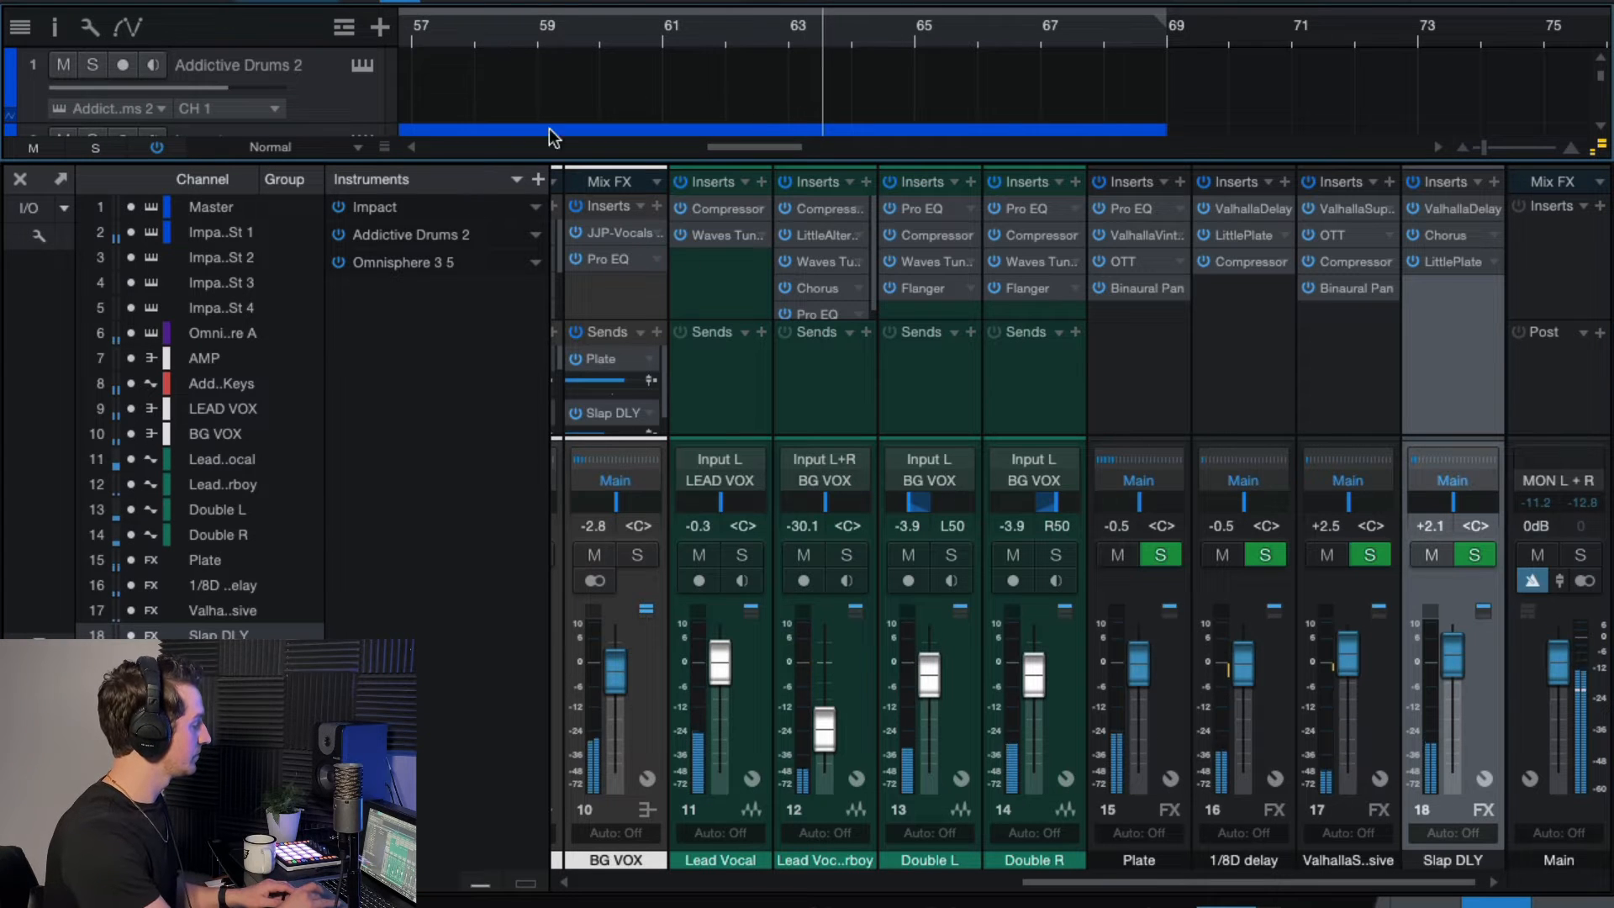
pyautogui.click(18, 179)
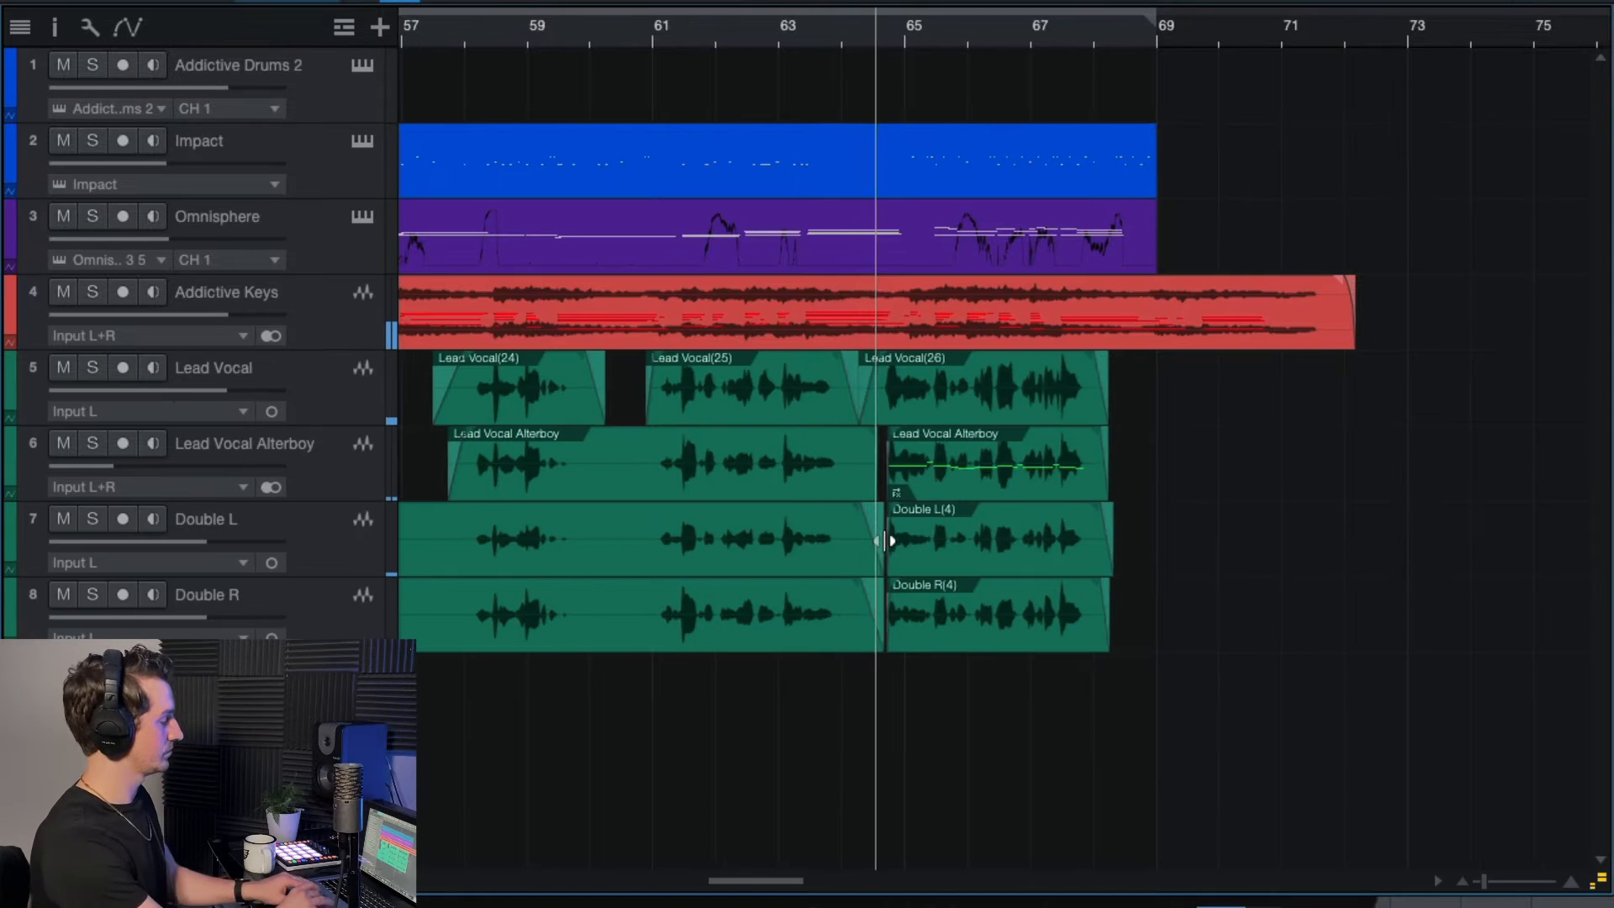
# Step: Play the third song from about bar 32 into its chorus while viewing the lead vocal tracks
pyautogui.scroll(-2, 884, 541)
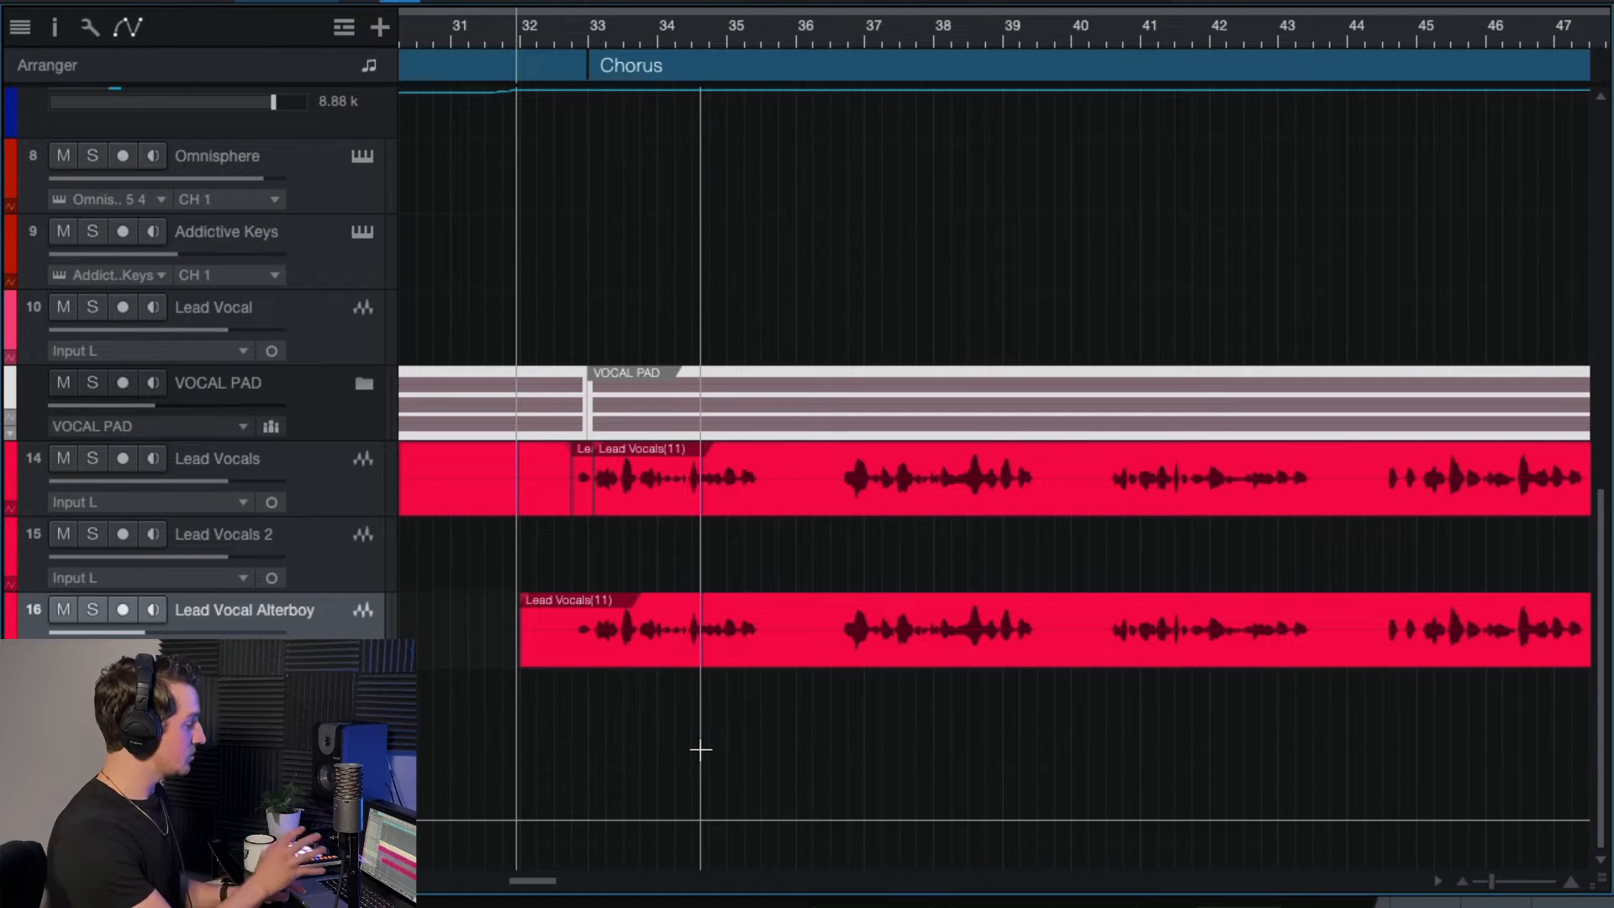
pyautogui.scroll(-2, 700, 749)
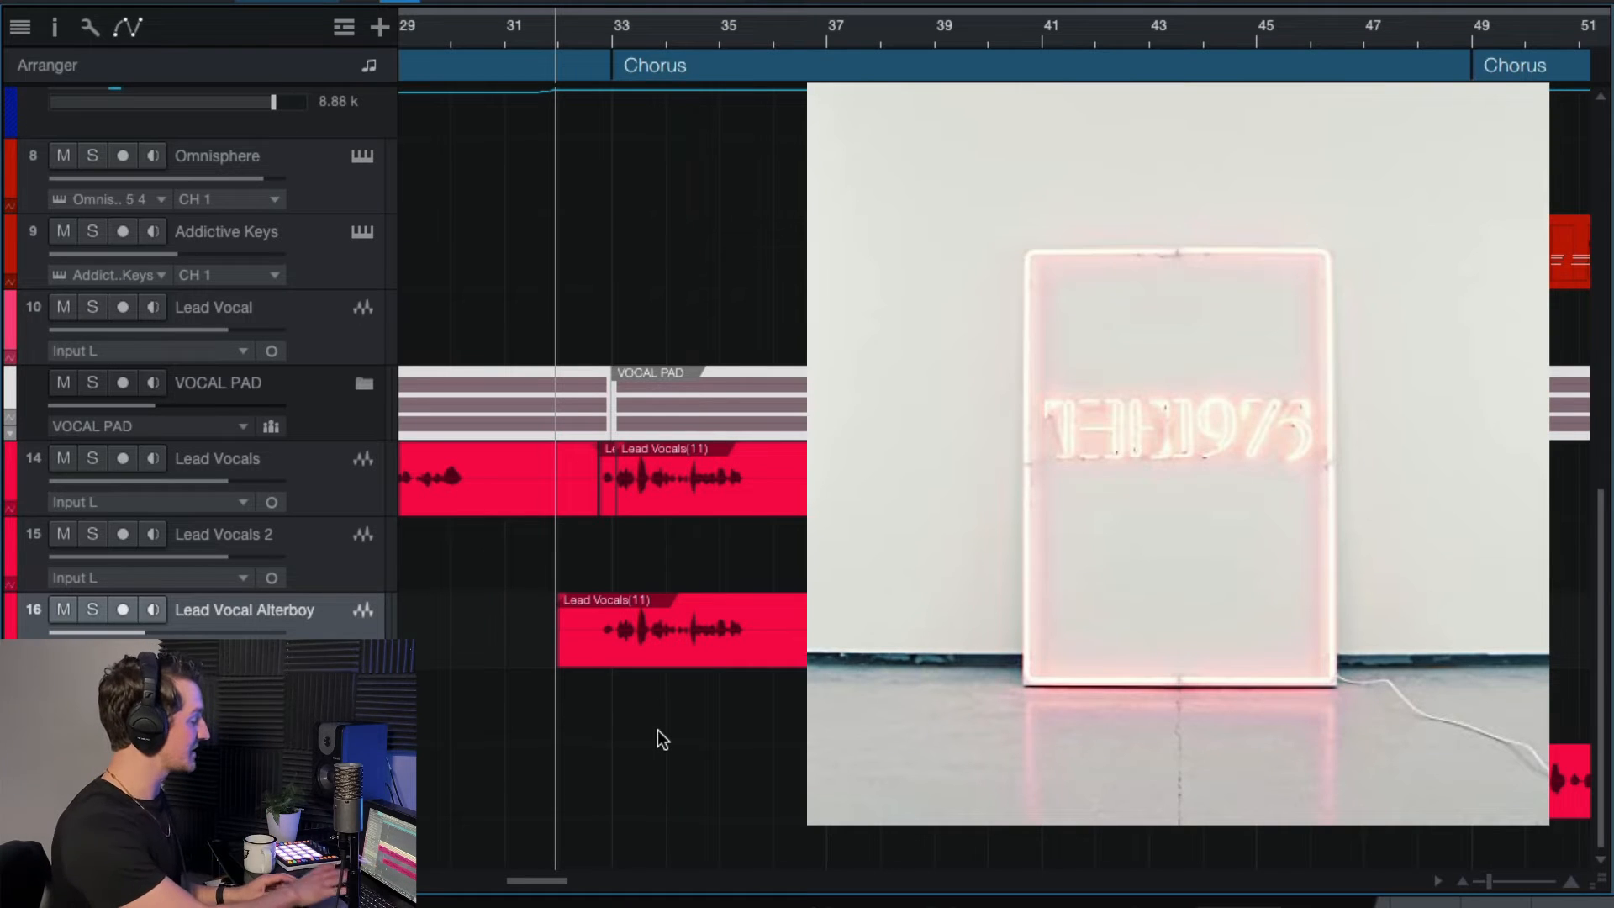
pyautogui.press('space')
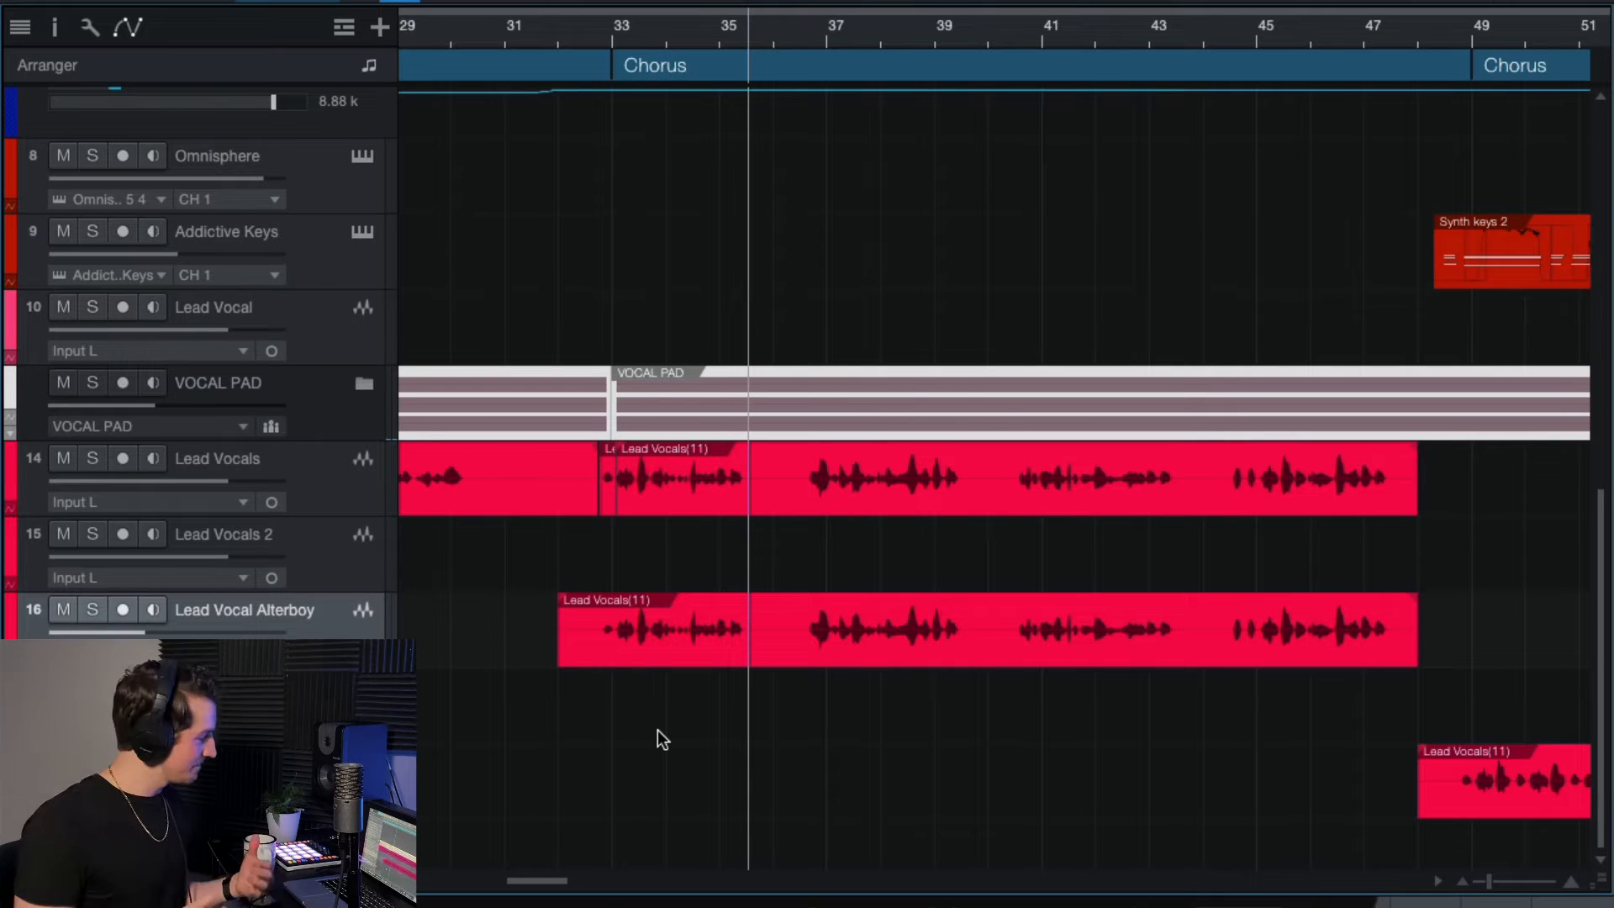
# Step: Play the Lead Vocal Alterboy track soloed from about bar 33, then clear its solo
pyautogui.click(609, 38)
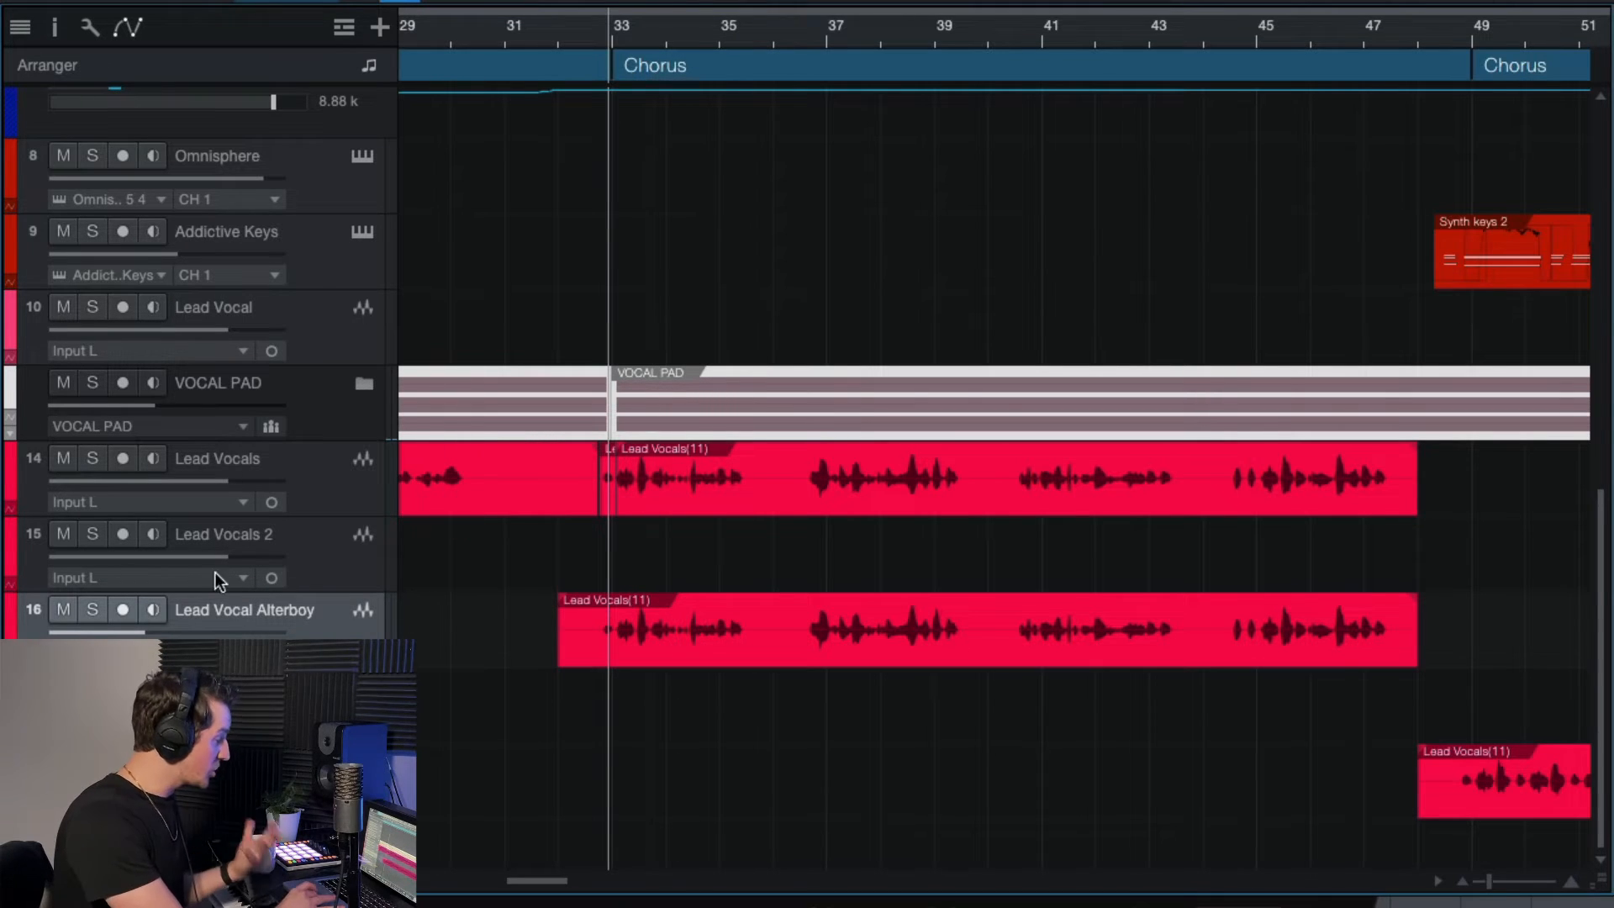
pyautogui.click(92, 610)
pyautogui.press('space')
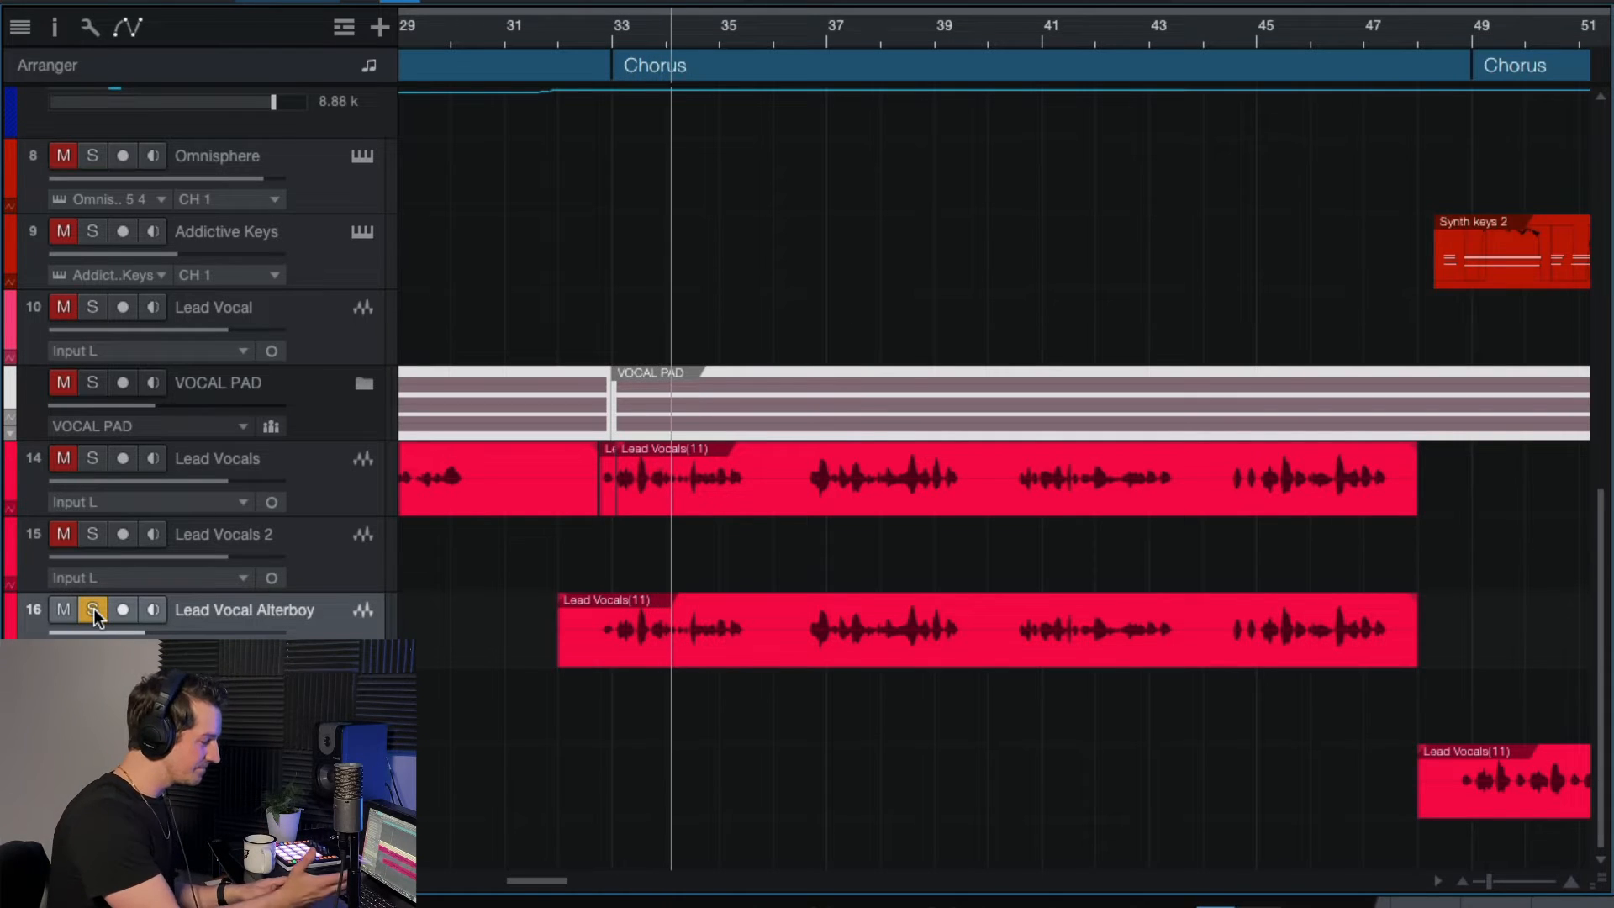
pyautogui.press('space')
pyautogui.click(93, 609)
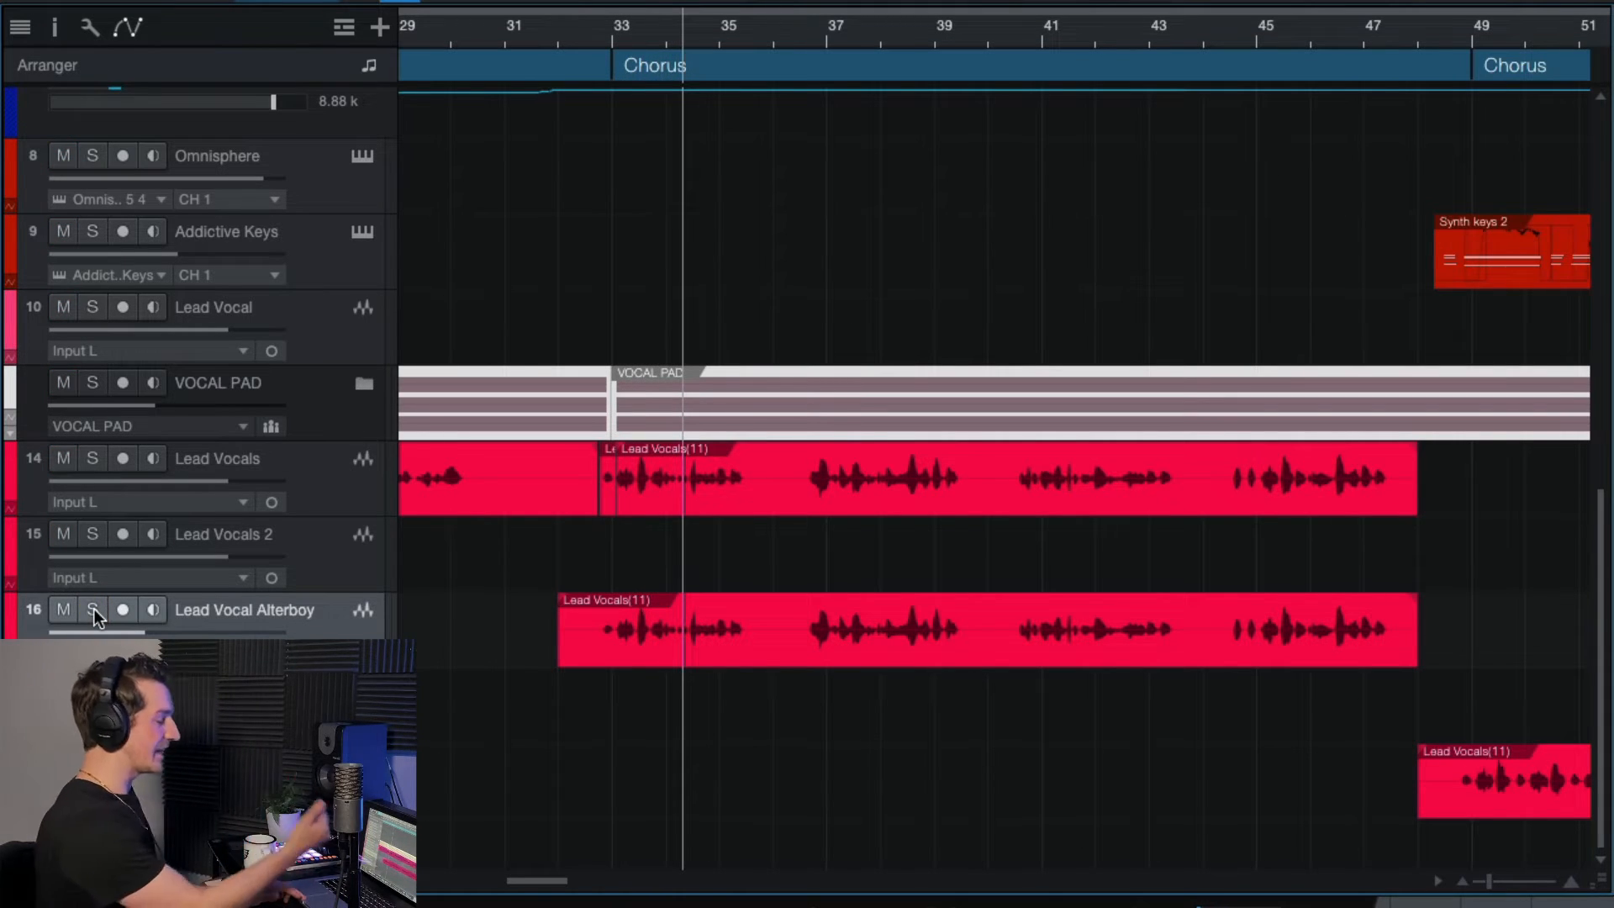
# Step: Compare the Lead Vocals(11) clip on the Lead Vocals track with its copy on the Lead Vocal Alterboy track
pyautogui.scroll(3, 657, 611)
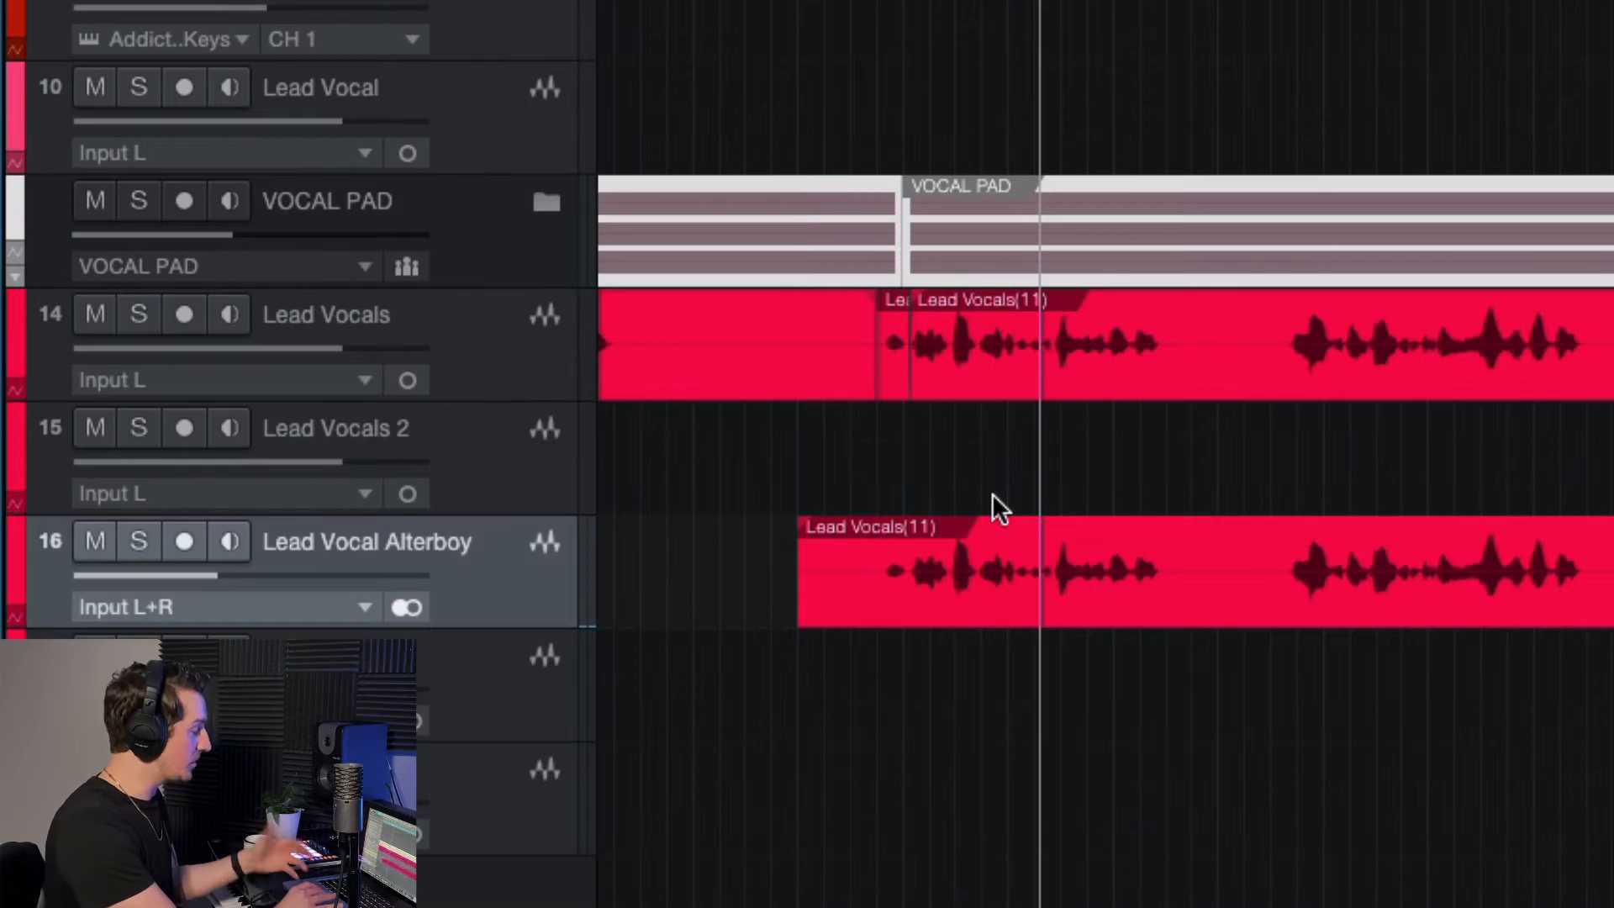
pyautogui.scroll(5, 664, 587)
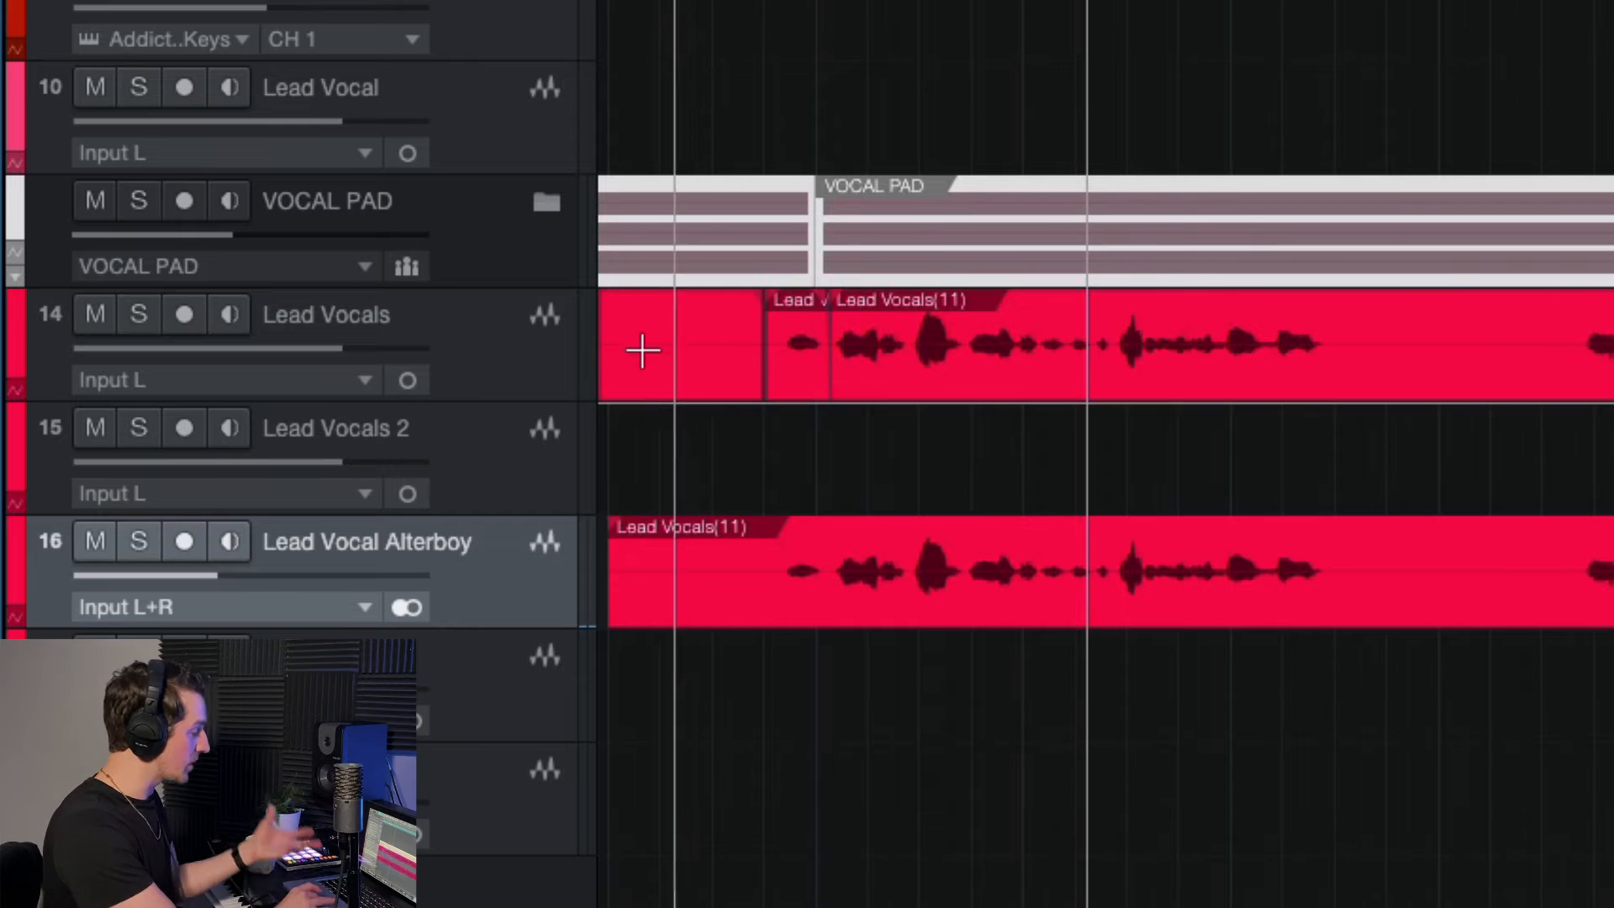
pyautogui.click(481, 363)
pyautogui.click(953, 597)
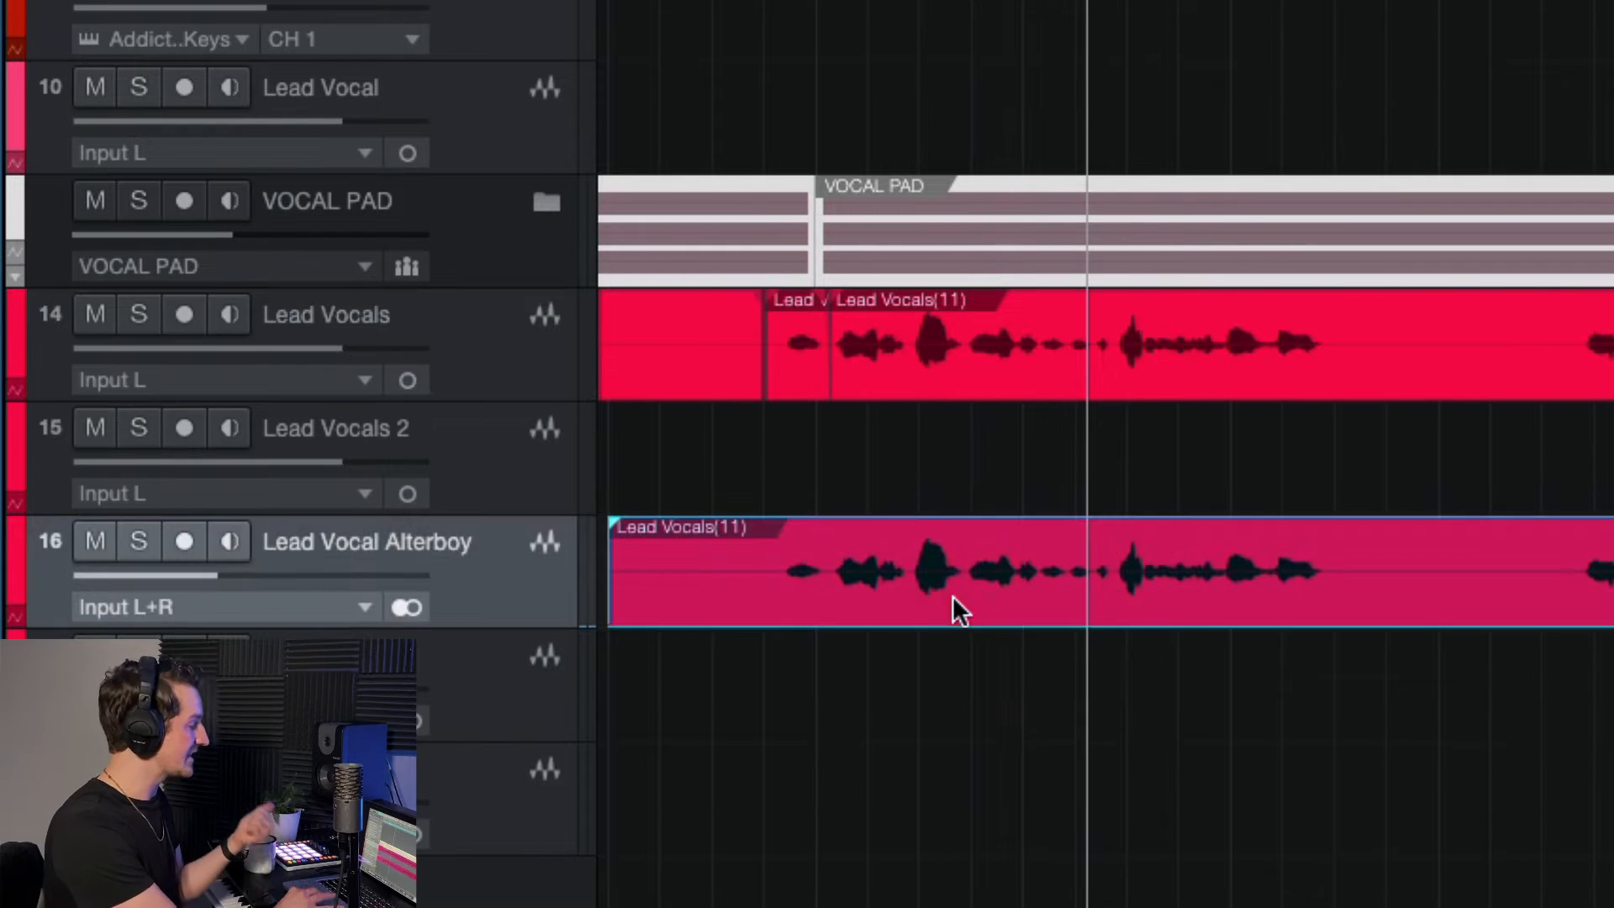
pyautogui.click(1023, 702)
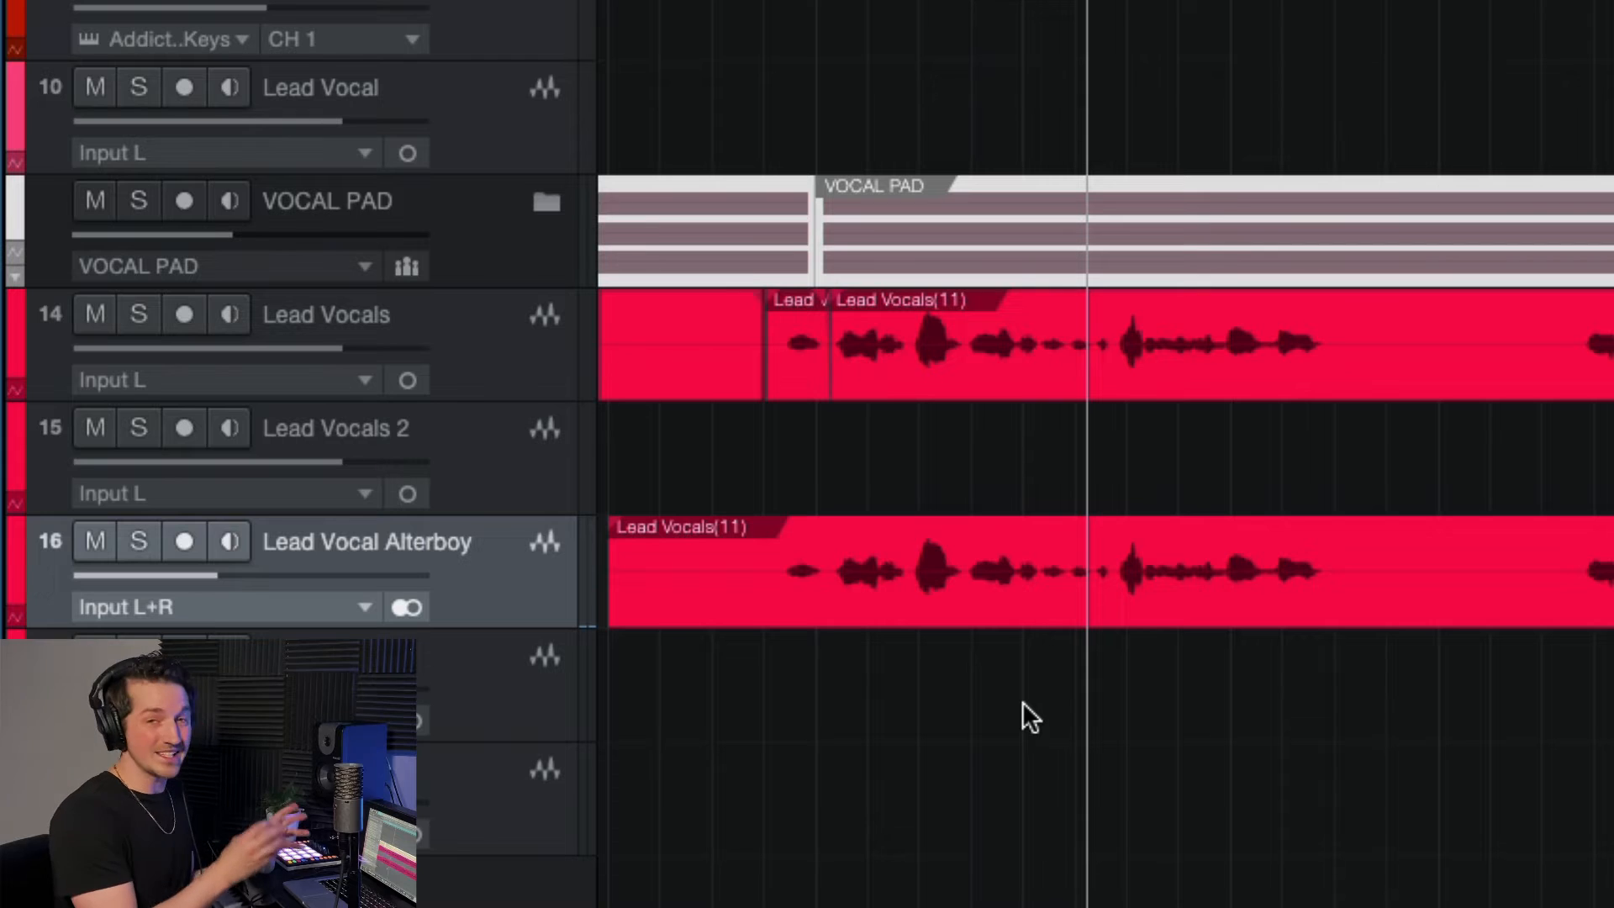
pyautogui.scroll(-3, 1109, 761)
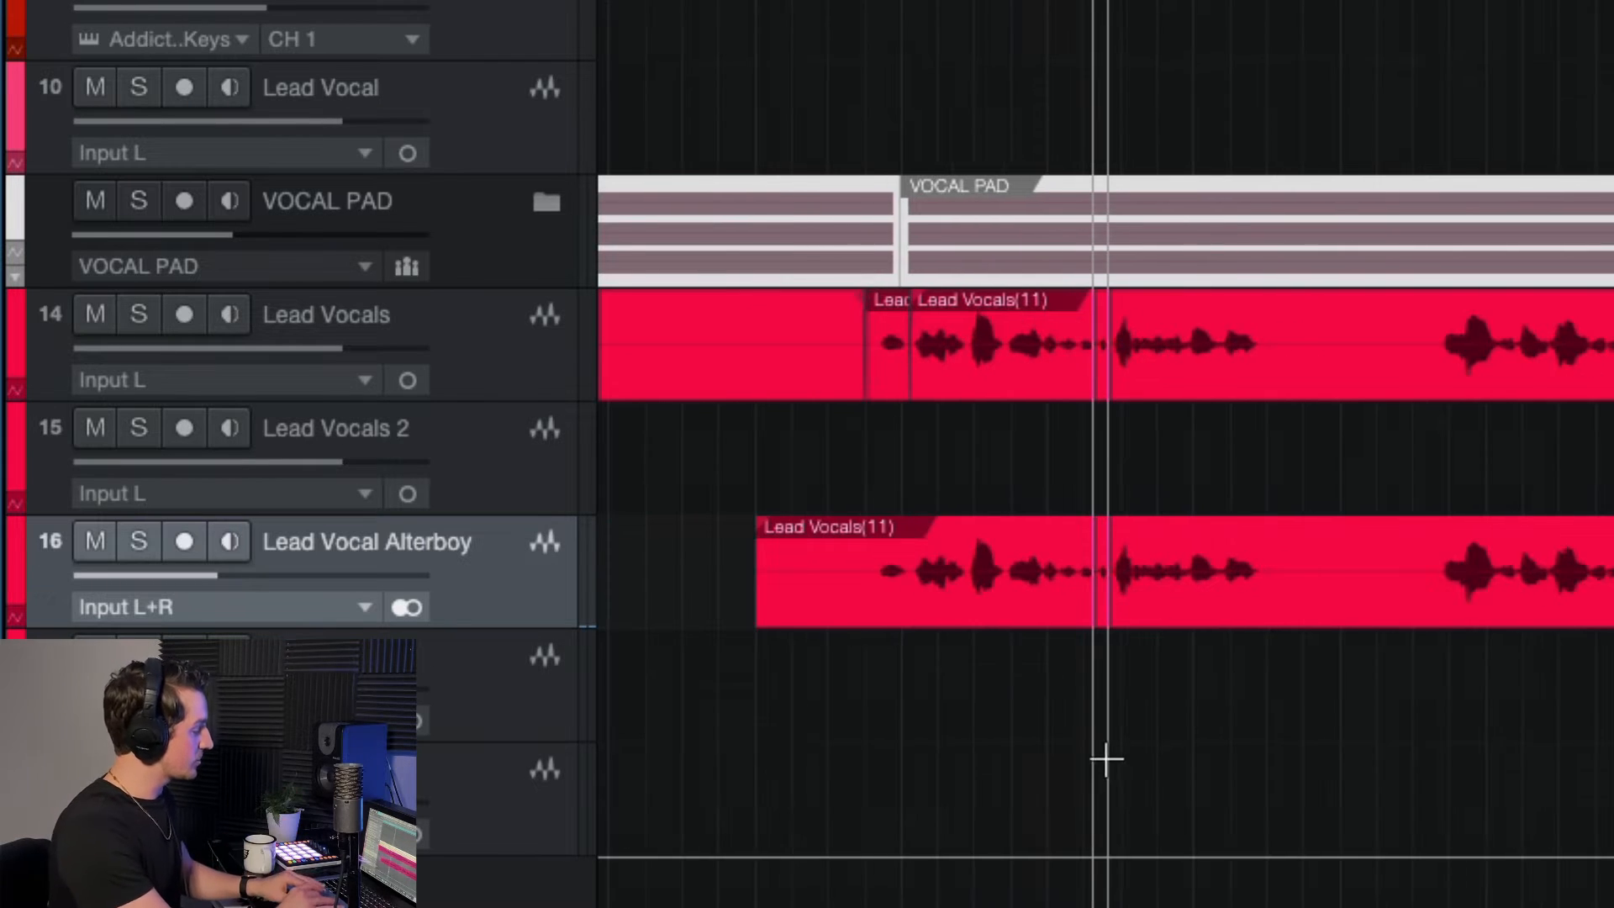
pyautogui.scroll(4, 997, 693)
pyautogui.scroll(-4, 997, 693)
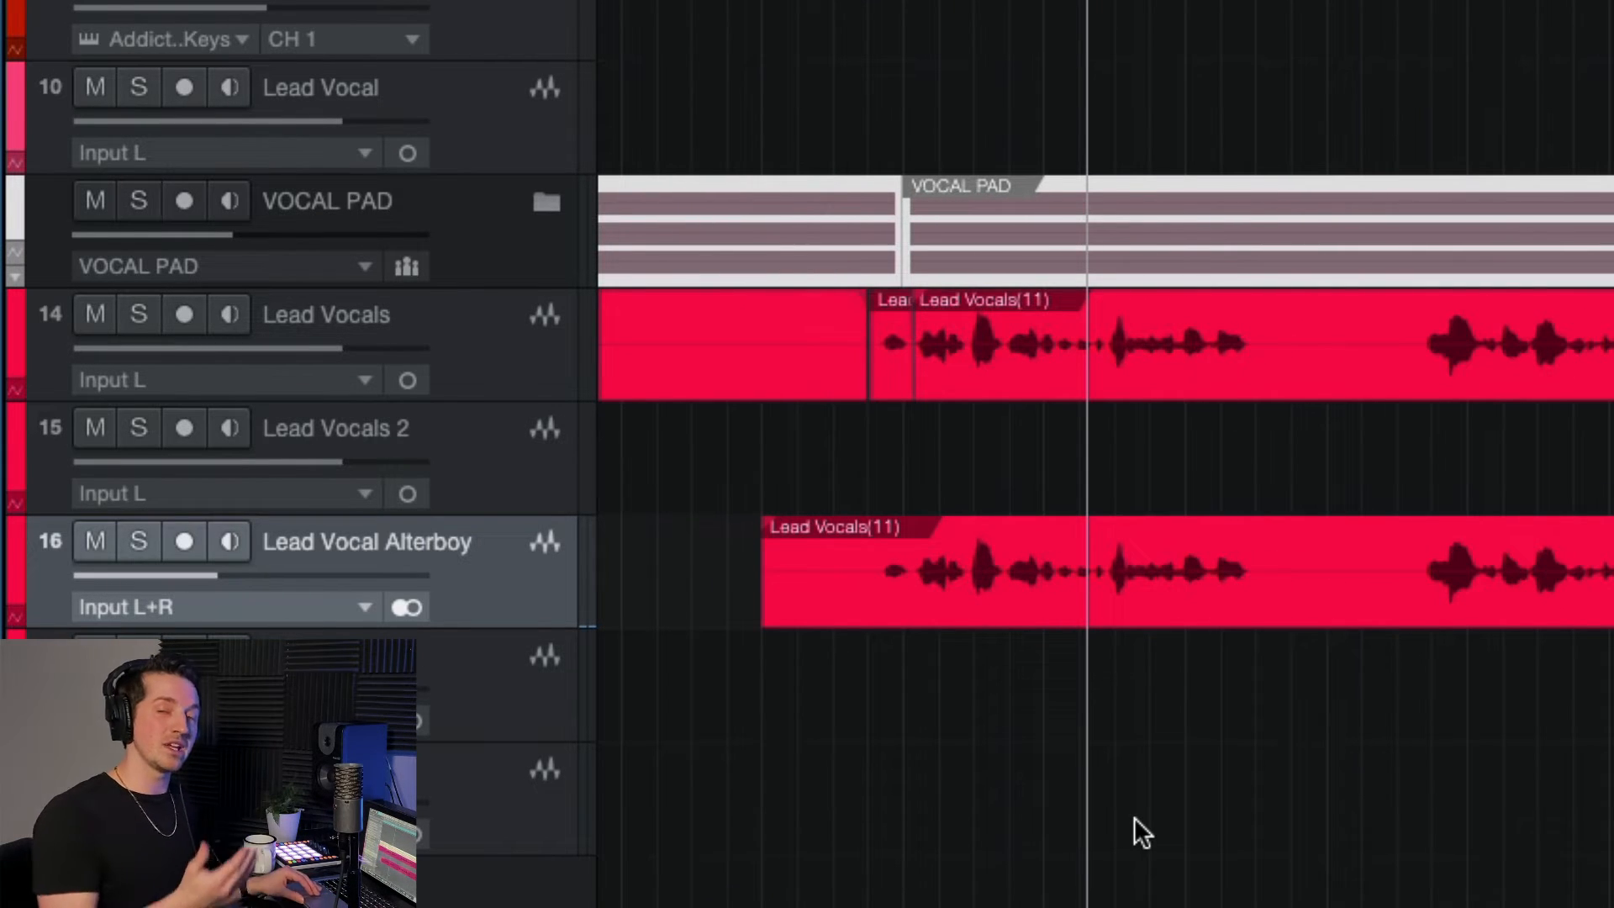
pyautogui.scroll(3, 1133, 818)
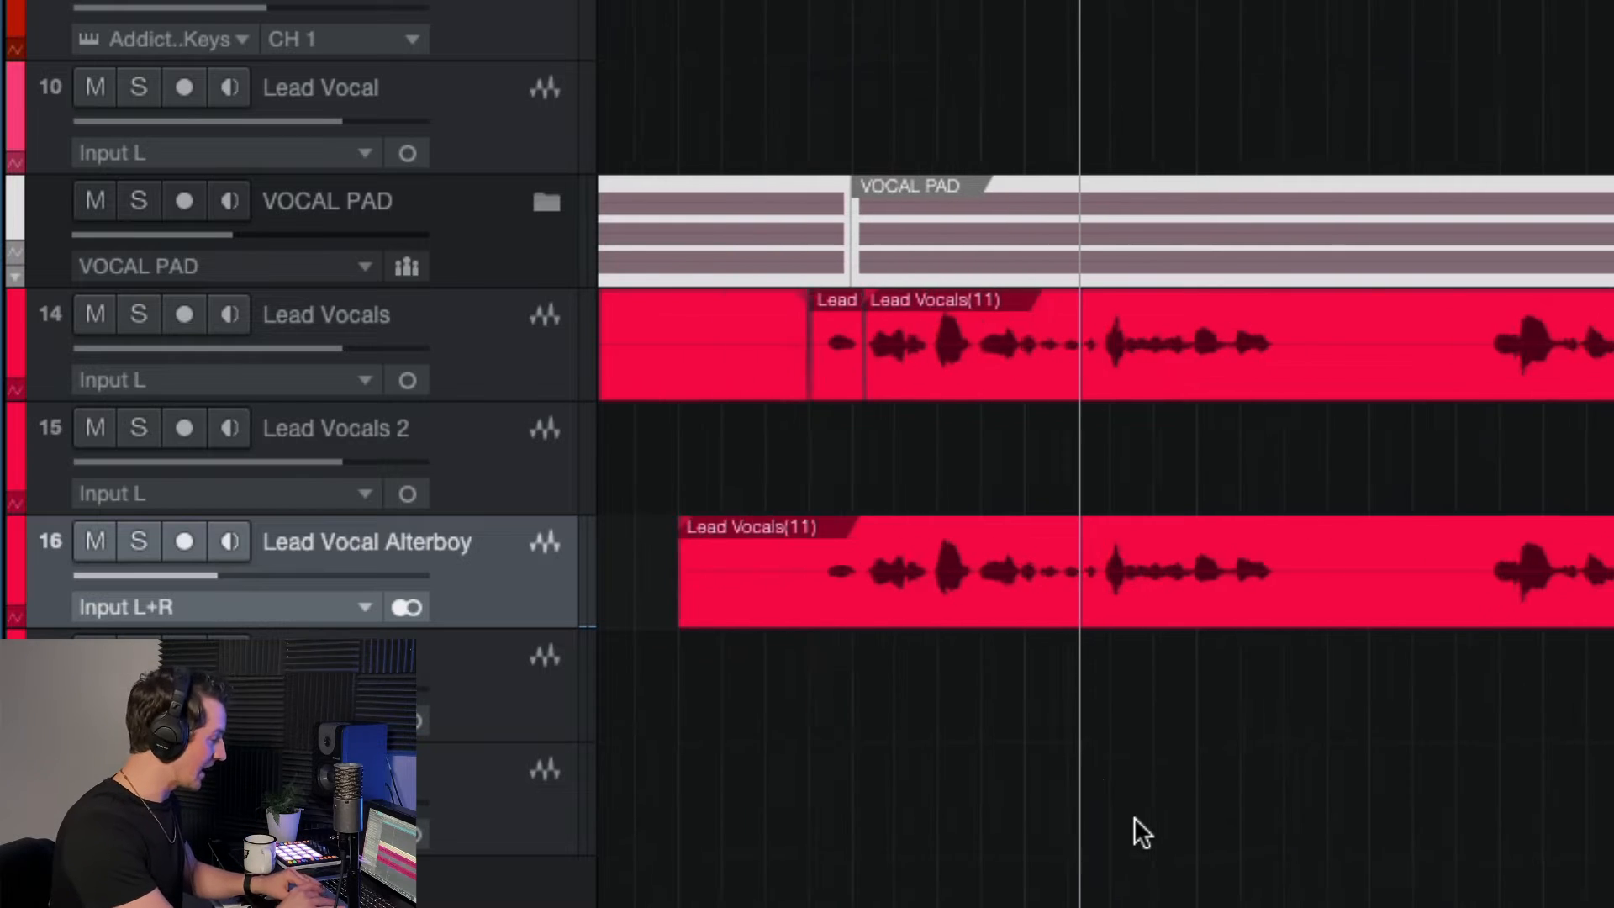
pyautogui.scroll(-1, 1133, 818)
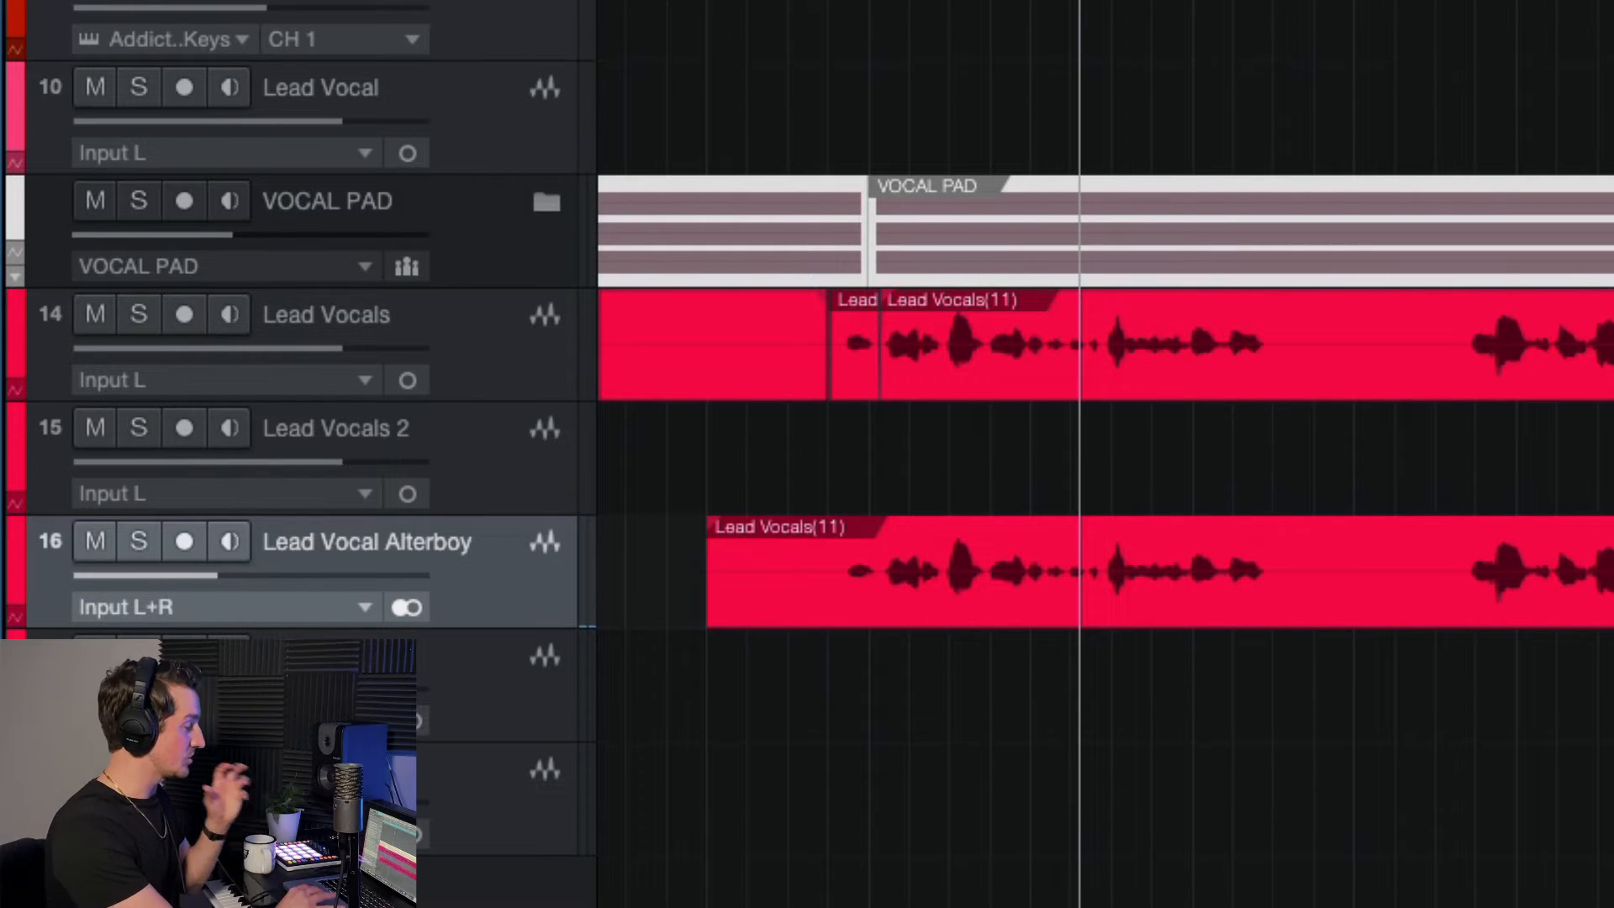
# Step: Place the playhead just before bar 33, open the mixer and inspect the Lead Vocal Alterboy channel's Waves Tune Real-Time insert
pyautogui.click(858, 2)
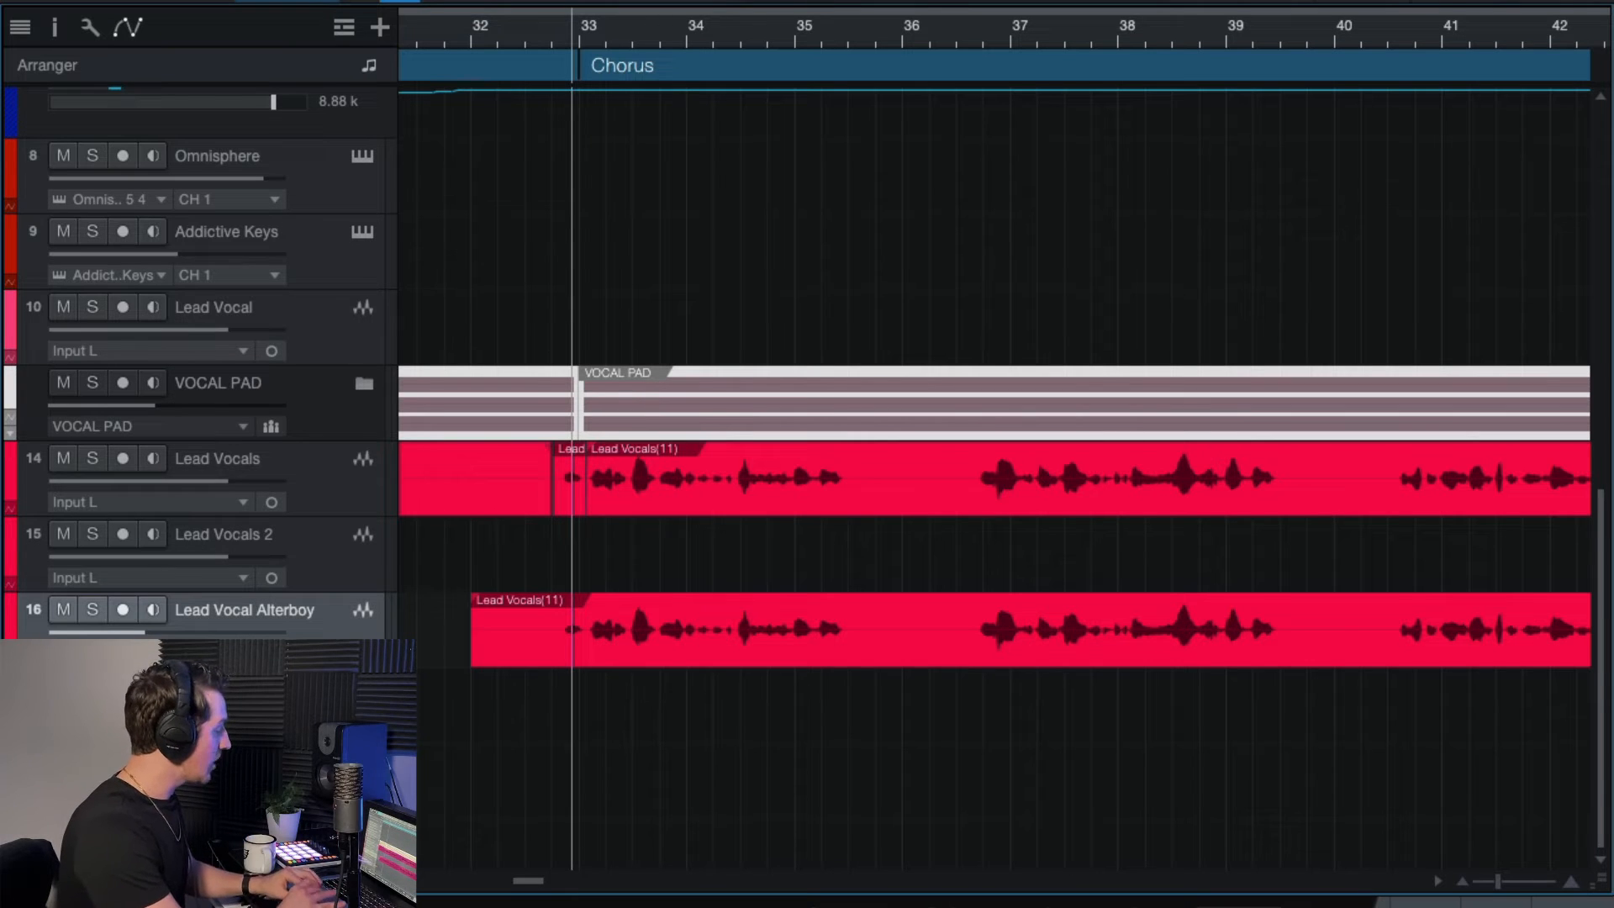
pyautogui.press('F3')
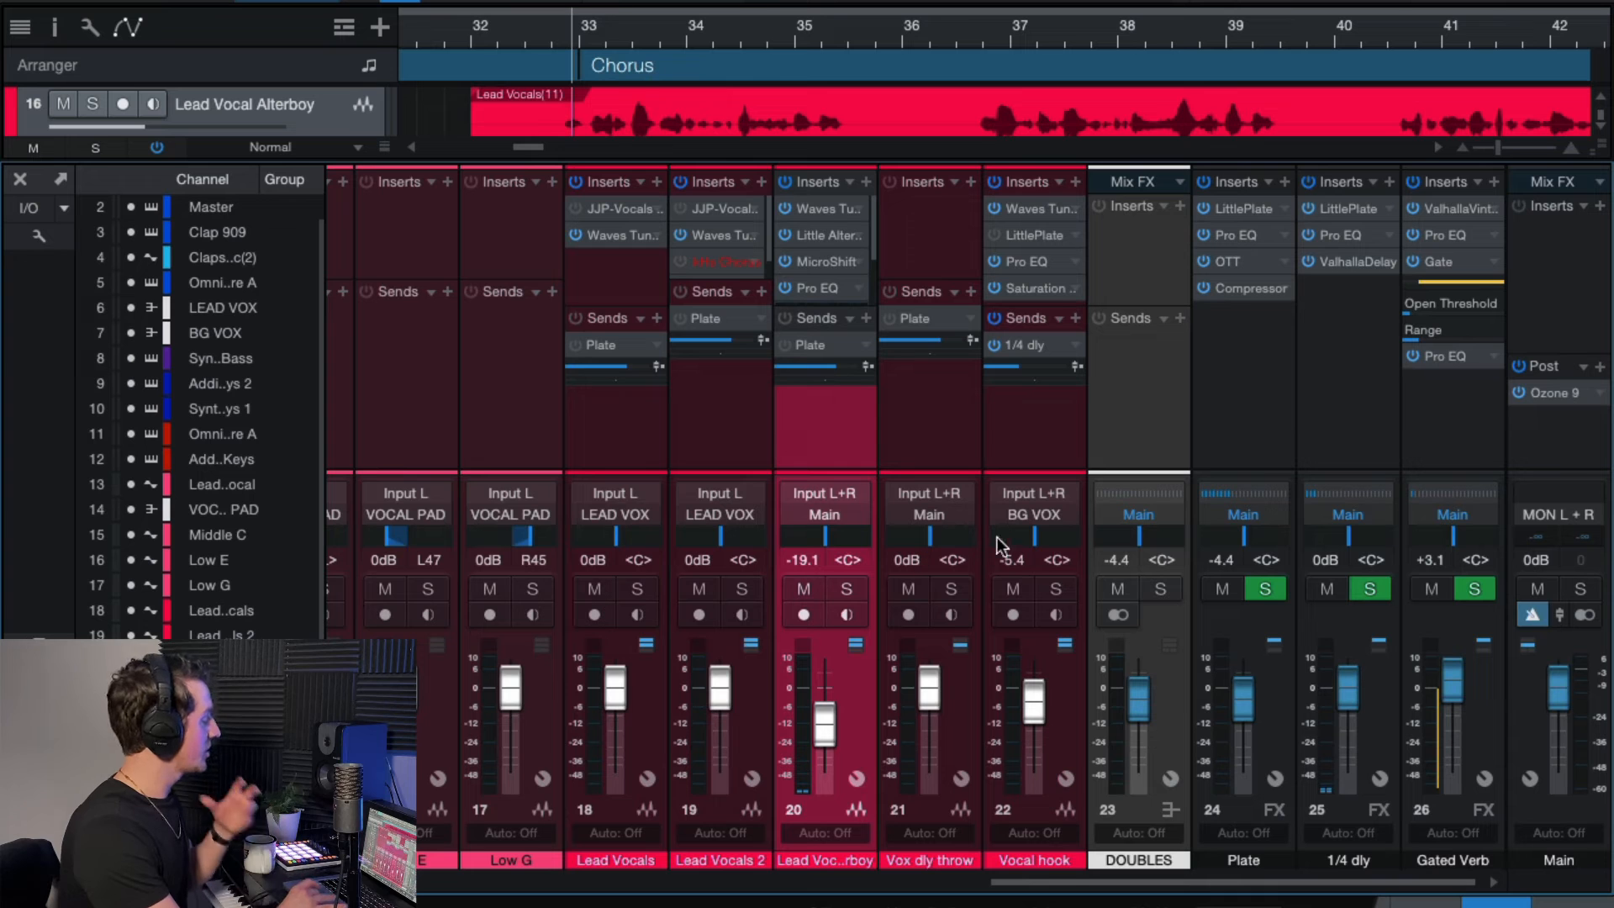
pyautogui.click(816, 210)
pyautogui.moveTo(1161, 122); pyautogui.dragTo(1162, 63)
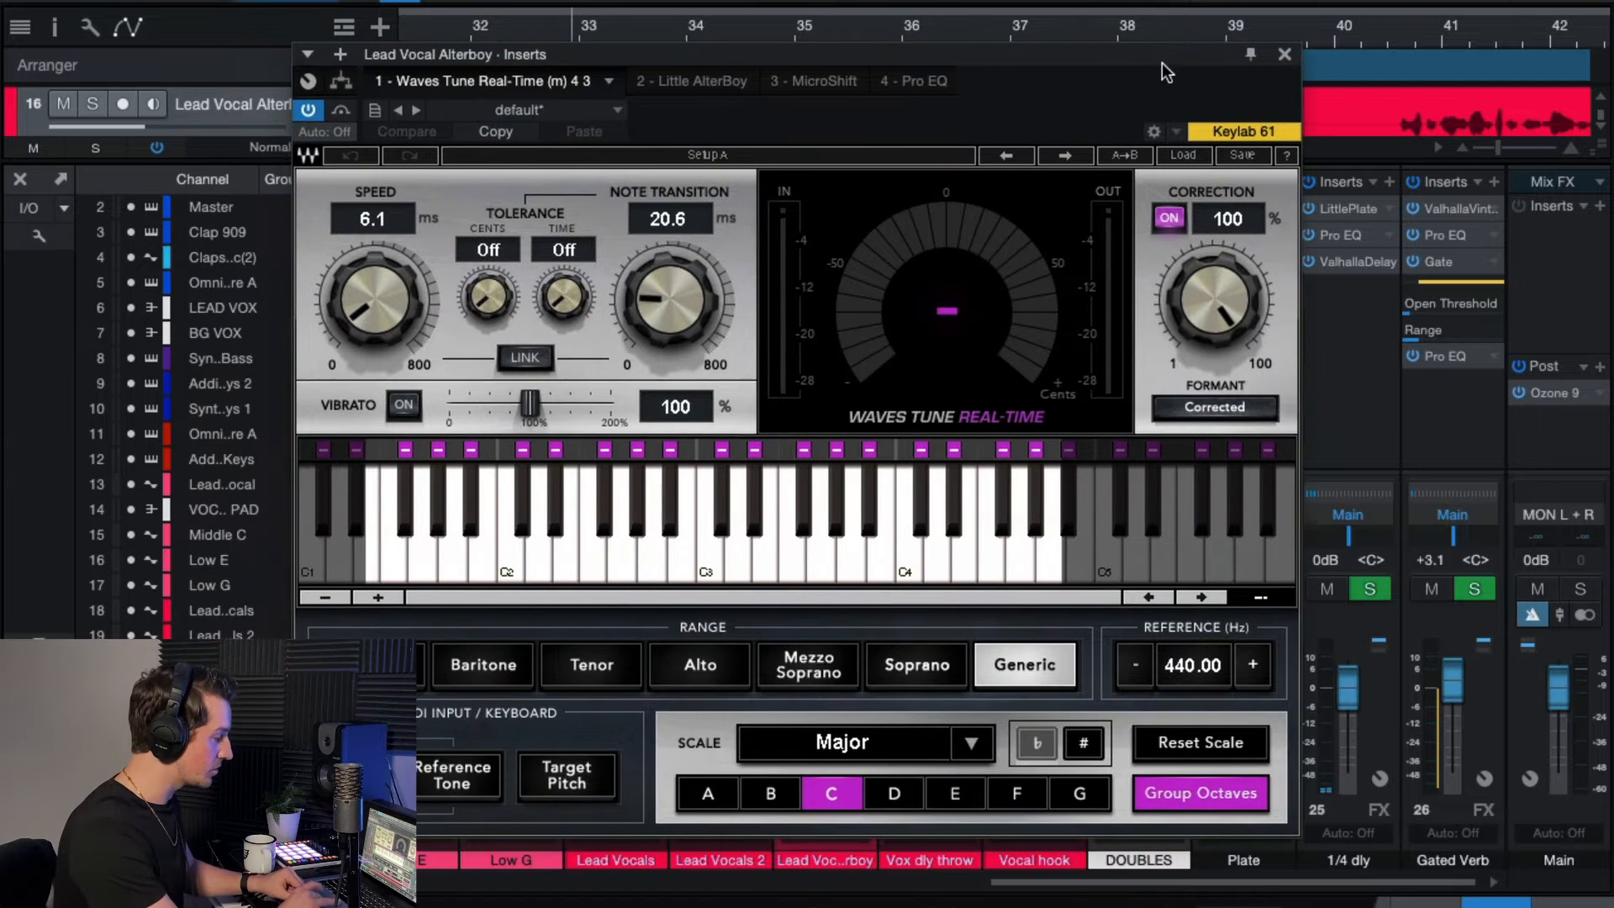
pyautogui.click(1284, 53)
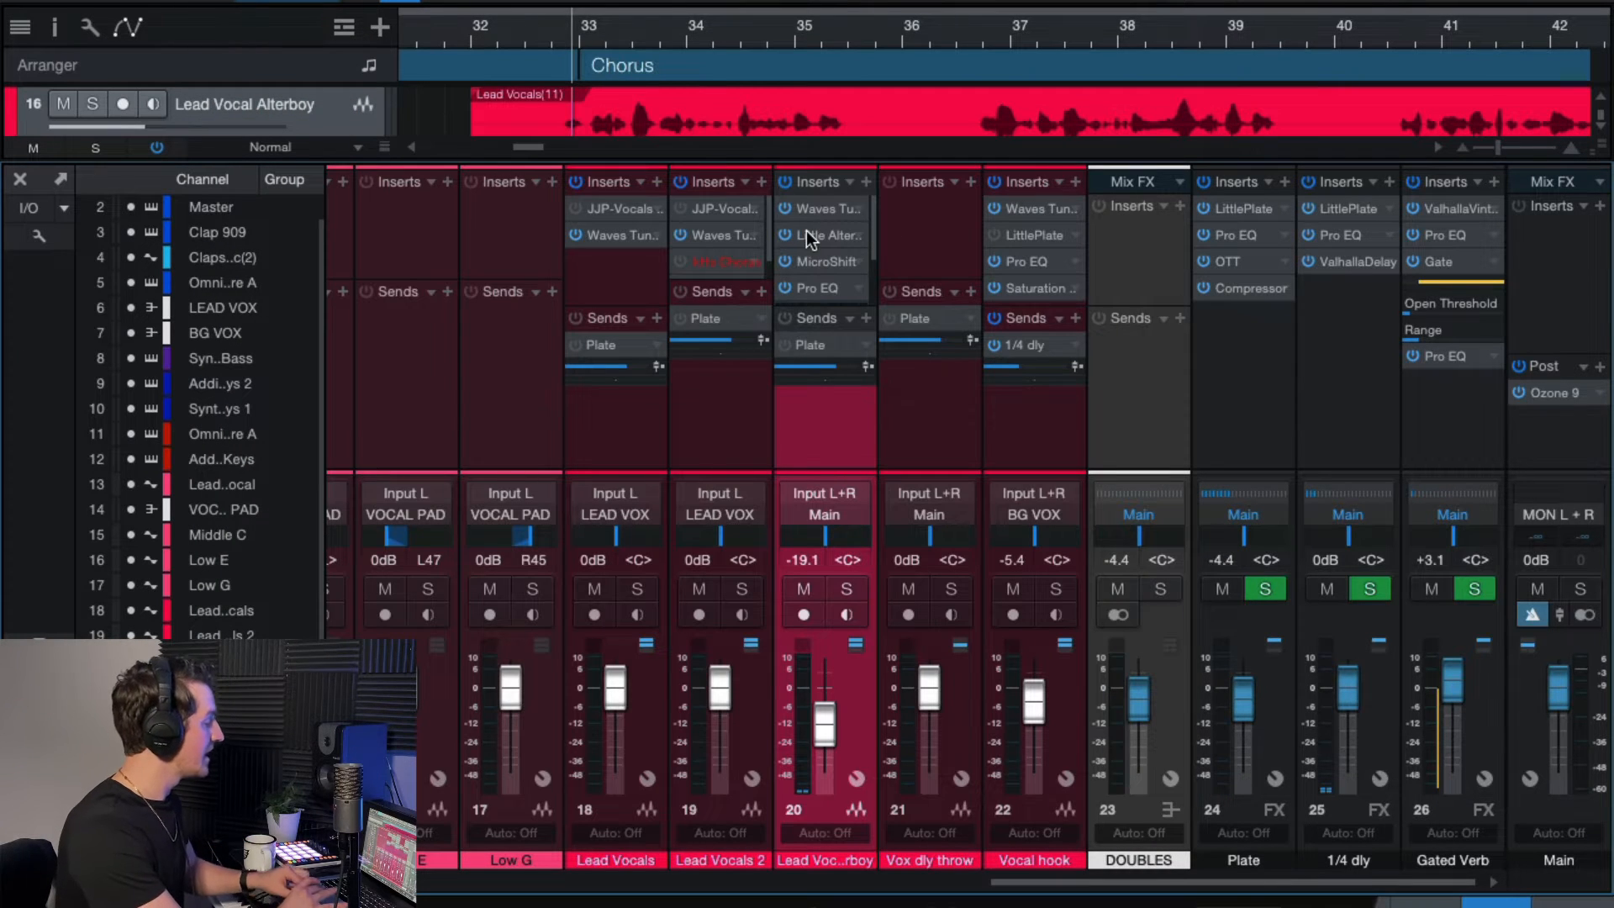
# Step: Inspect the Little AlterBoy settings on the Lead Vocal Alterboy channel, including pitch, formant, drive and mix
pyautogui.click(819, 234)
pyautogui.moveTo(1036, 127); pyautogui.dragTo(1036, 98)
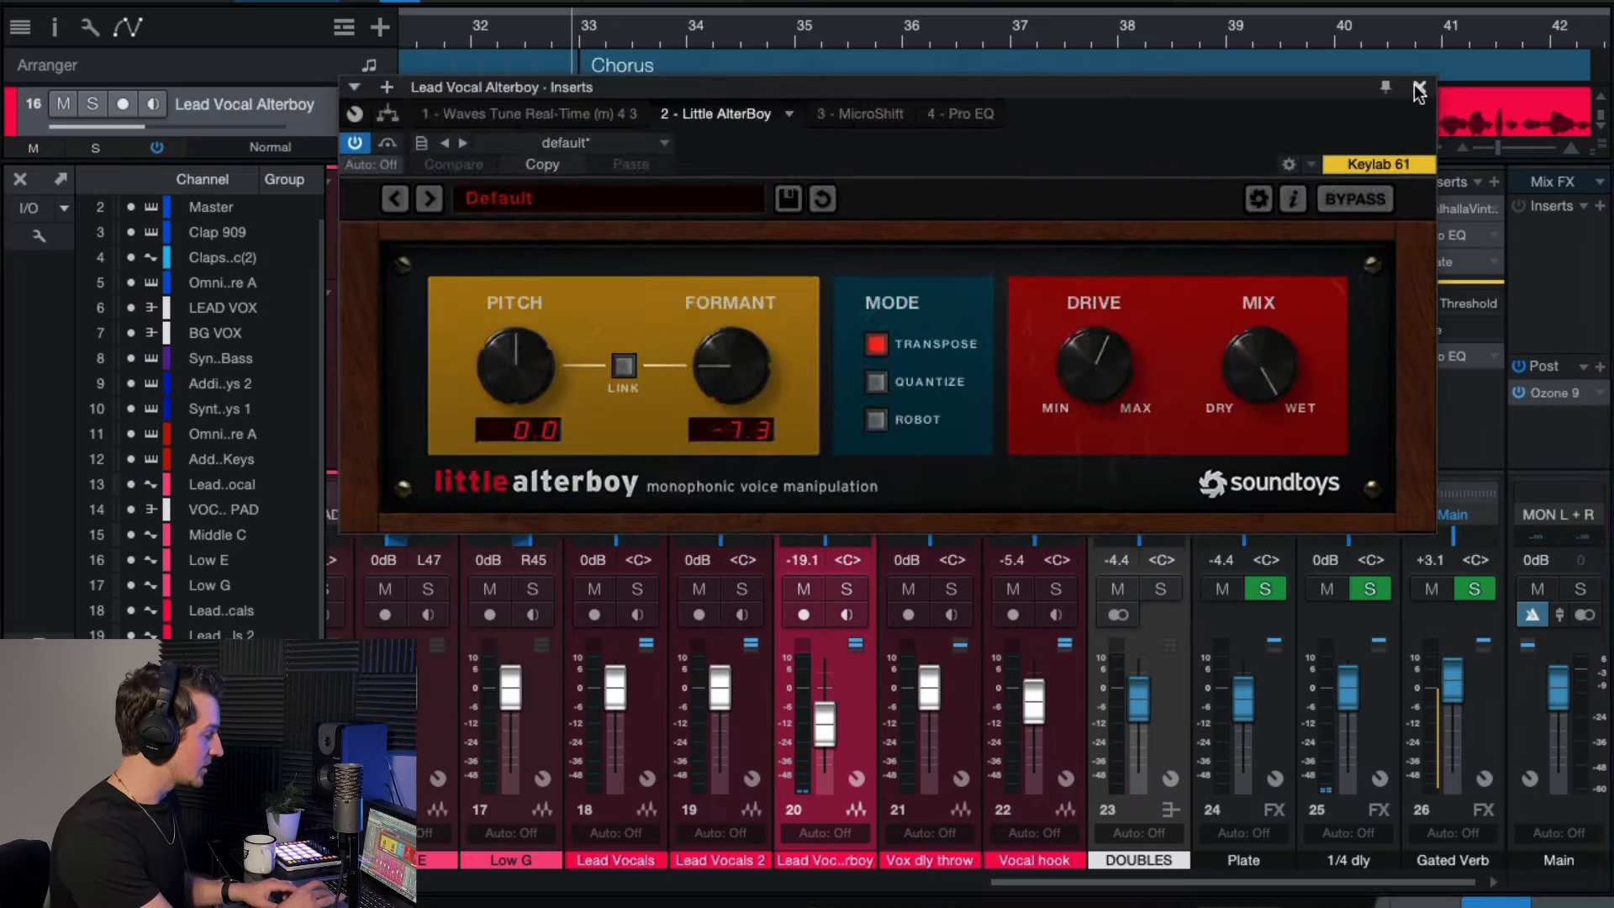
pyautogui.click(1527, 24)
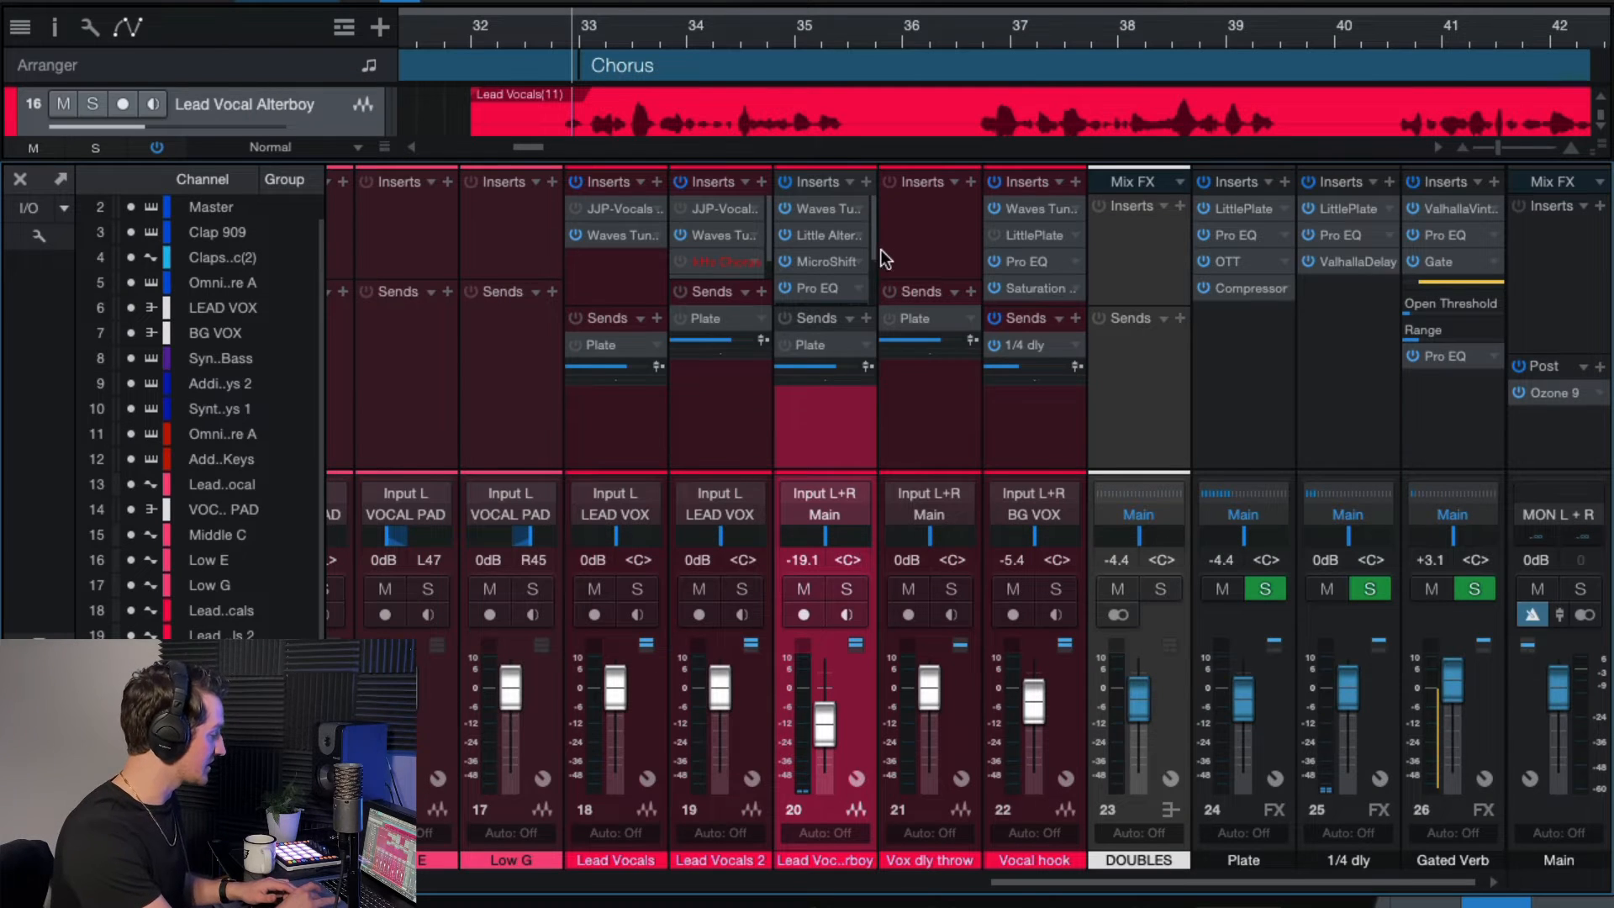
# Step: Inspect the MicroShift insert on the Lead Vocal Alterboy channel
pyautogui.moveTo(871, 239); pyautogui.dragTo(871, 265)
pyautogui.hotkey('ctrl', 's')
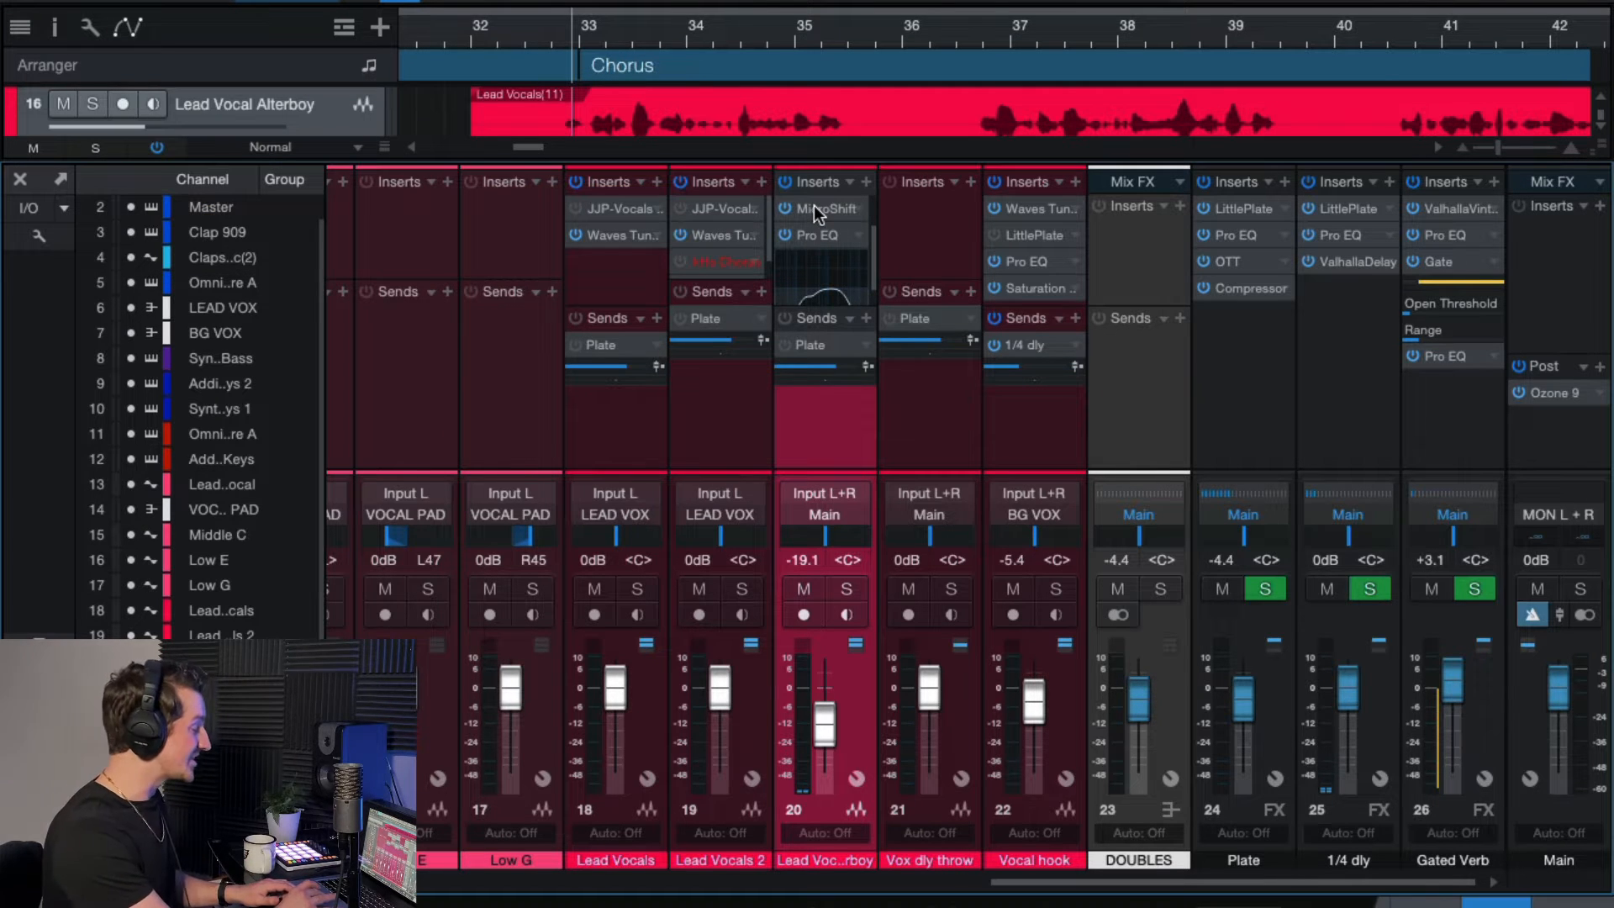
pyautogui.click(831, 219)
pyautogui.moveTo(1167, 128); pyautogui.dragTo(1187, 80)
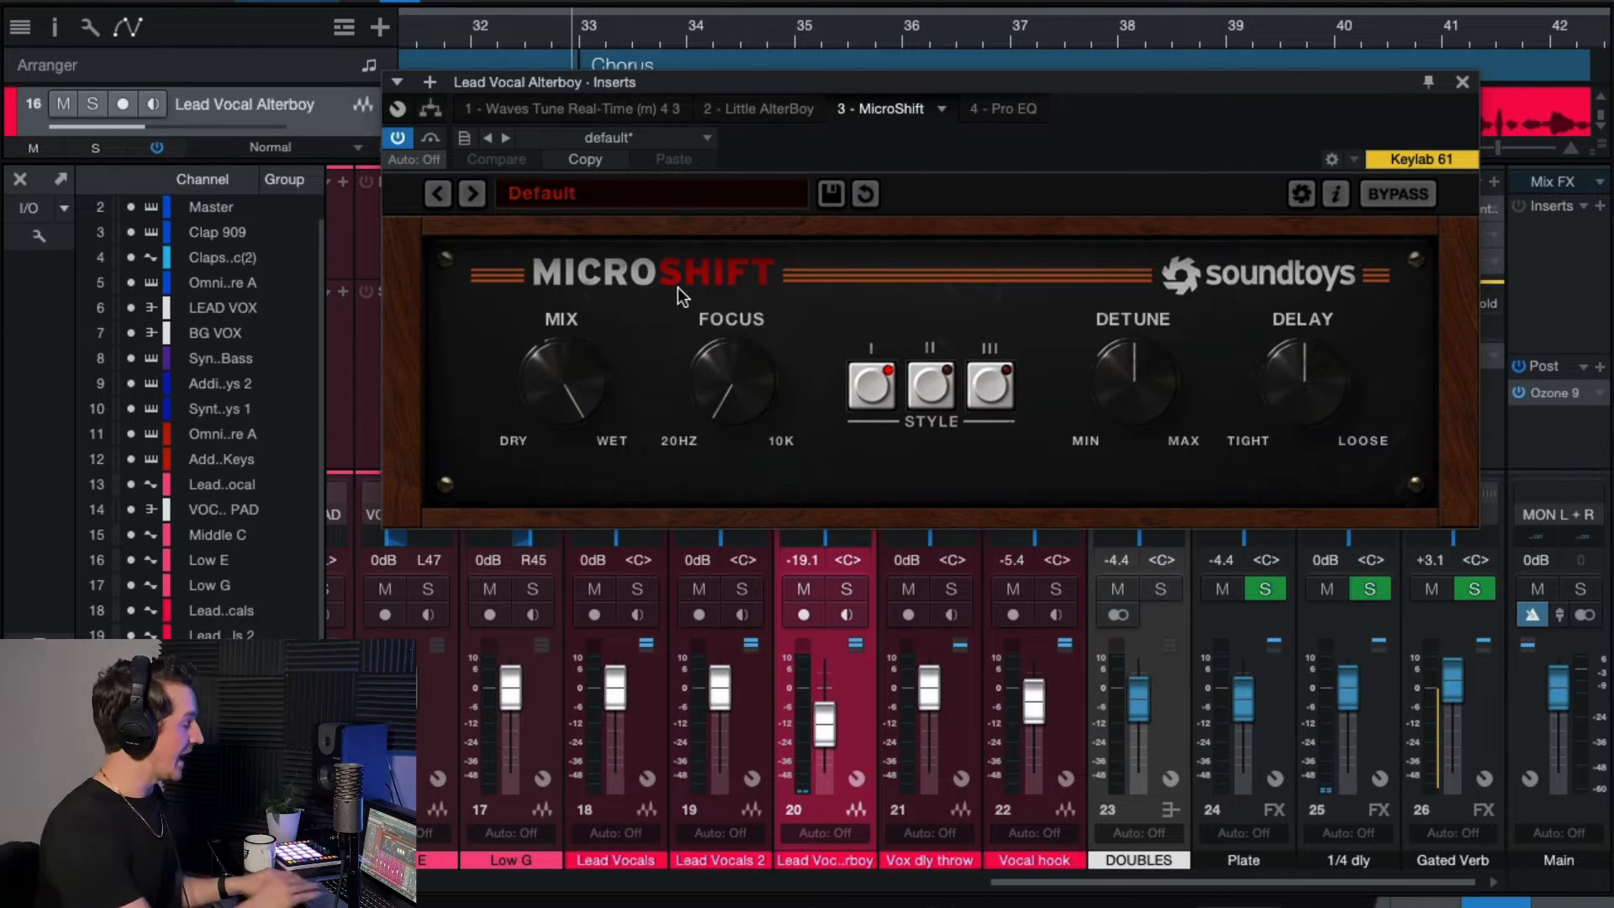
pyautogui.click(1463, 82)
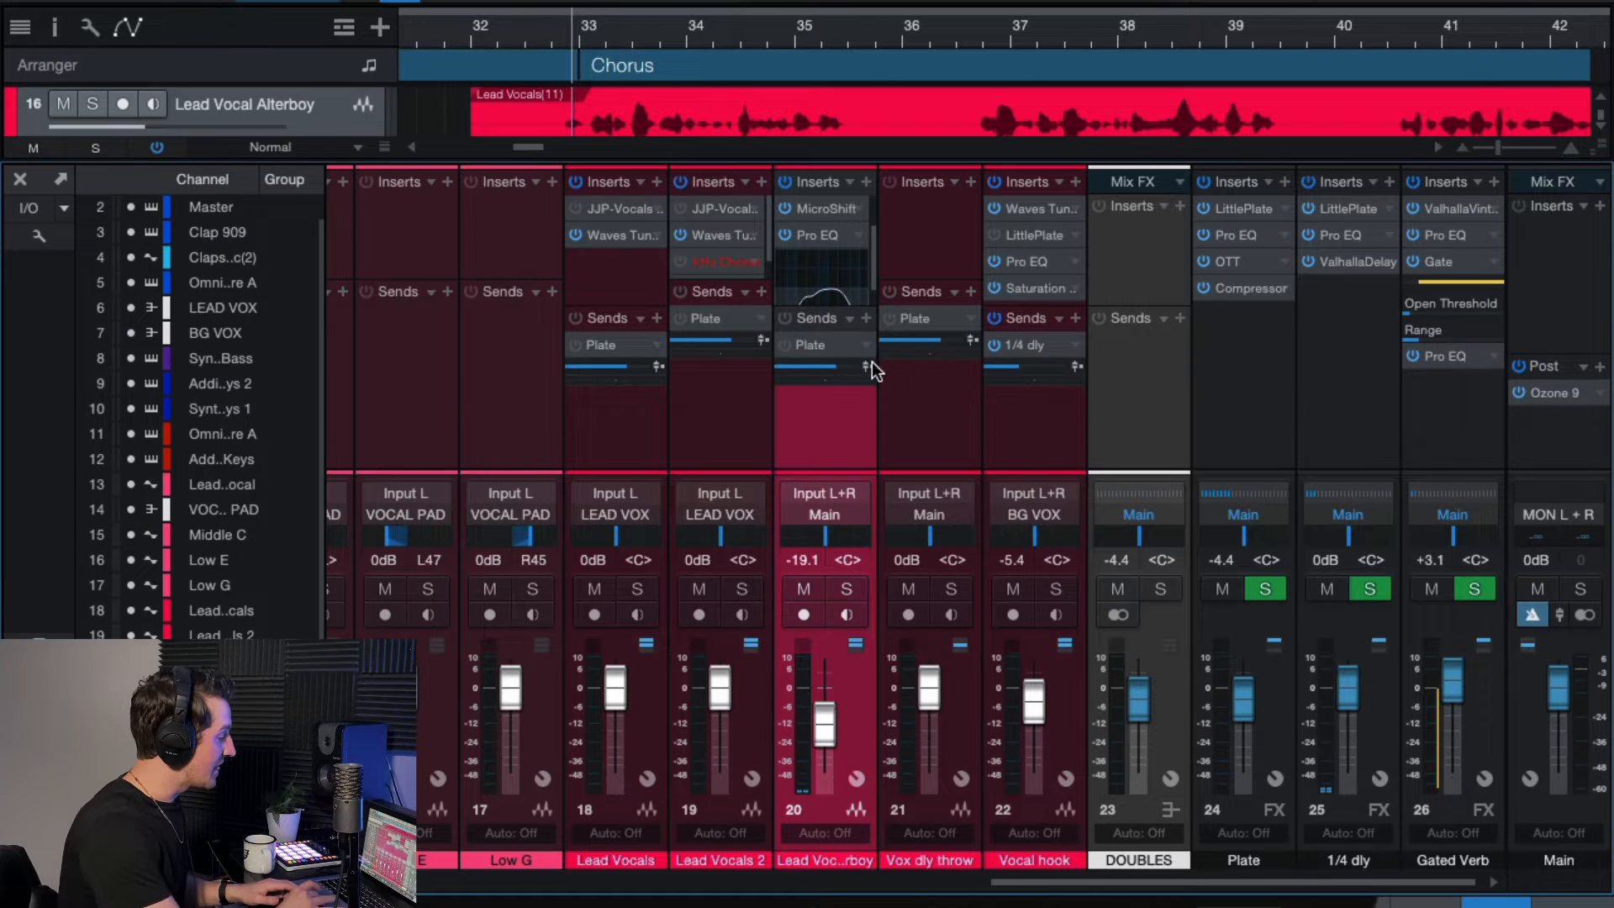
# Step: Inspect the Pro EQ curve on the Lead Vocal Alterboy channel and return to the arrangement with the mixer closed
pyautogui.click(819, 235)
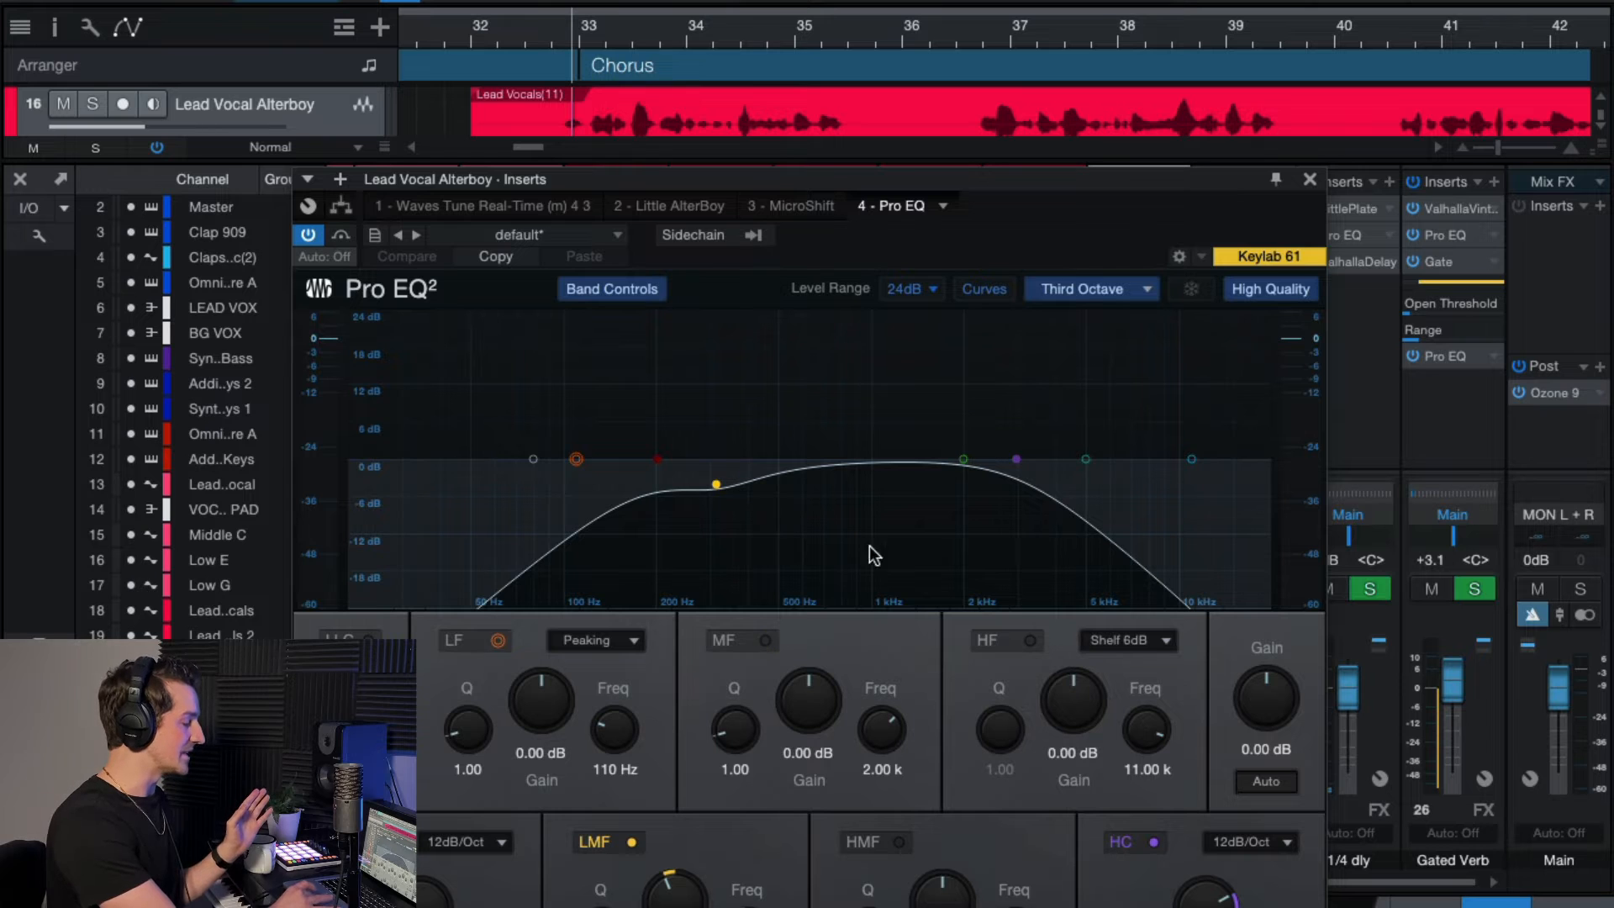
pyautogui.click(1309, 179)
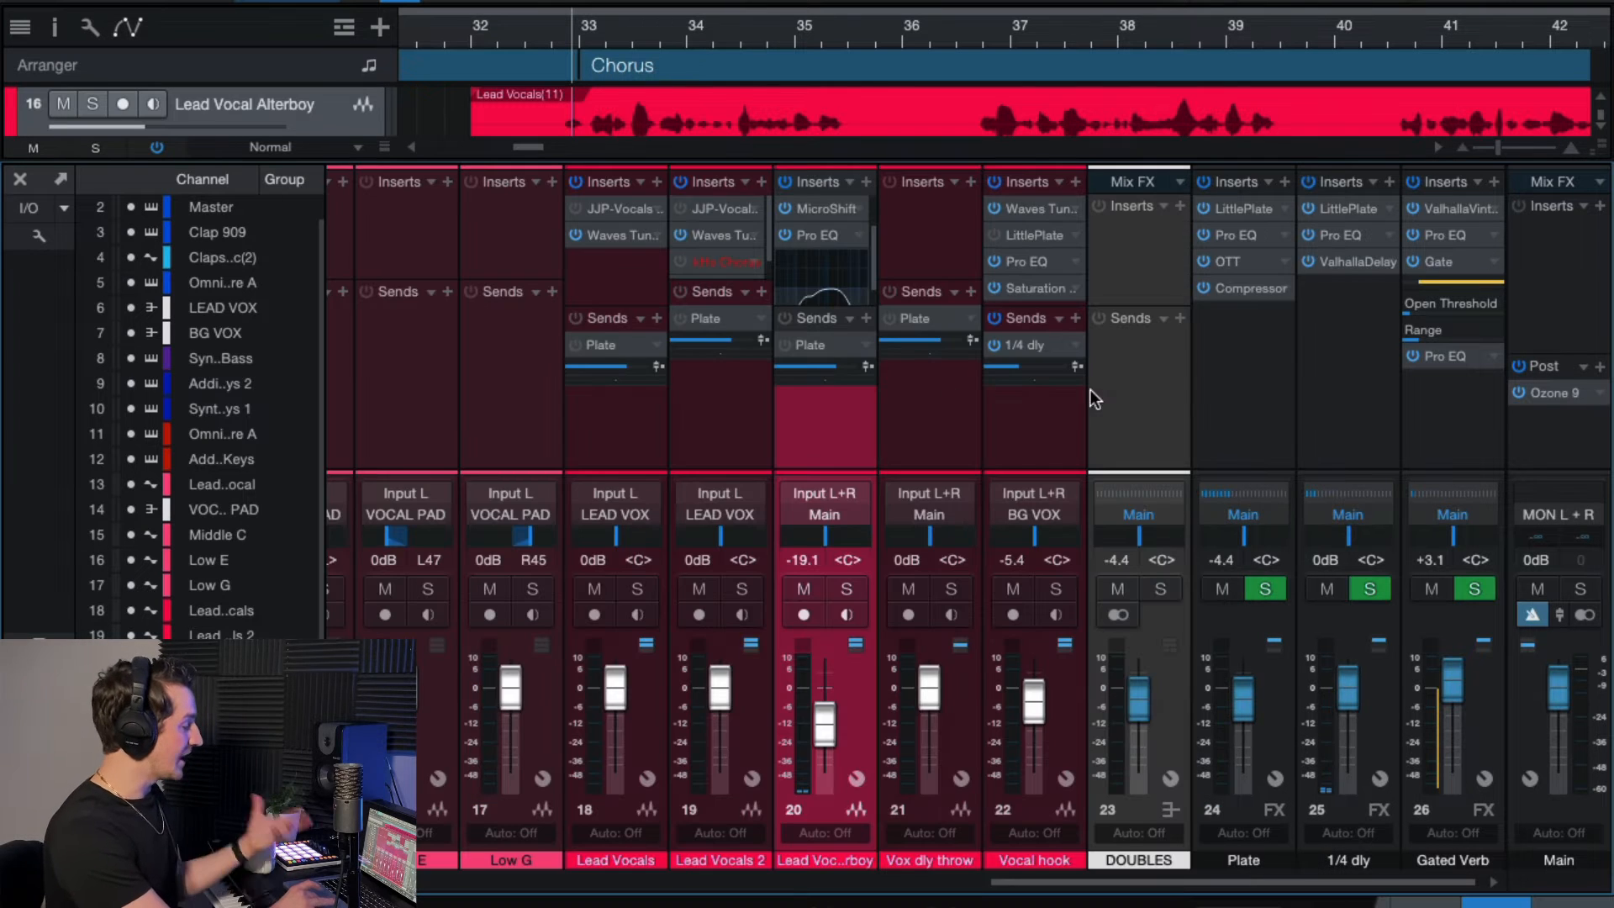
pyautogui.click(21, 179)
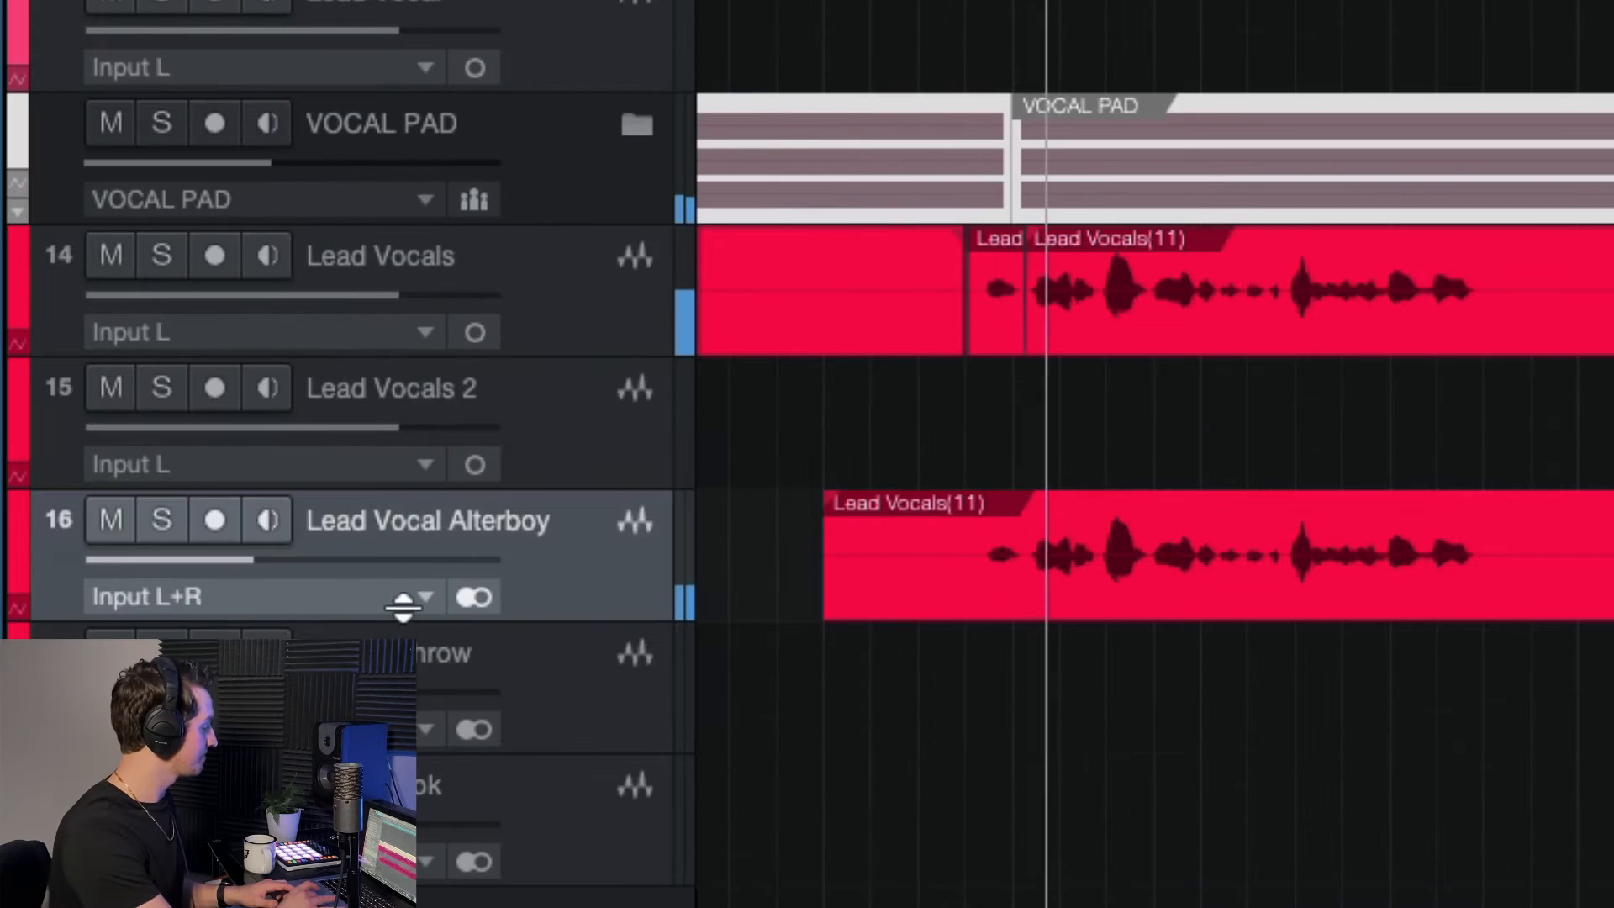
# Step: Raise the Lead Vocal Alterboy track's volume during chorus playback, then bring it back down to slightly below its starting level
pyautogui.moveTo(330, 544); pyautogui.dragTo(406, 562)
pyautogui.moveTo(404, 561); pyautogui.dragTo(330, 555)
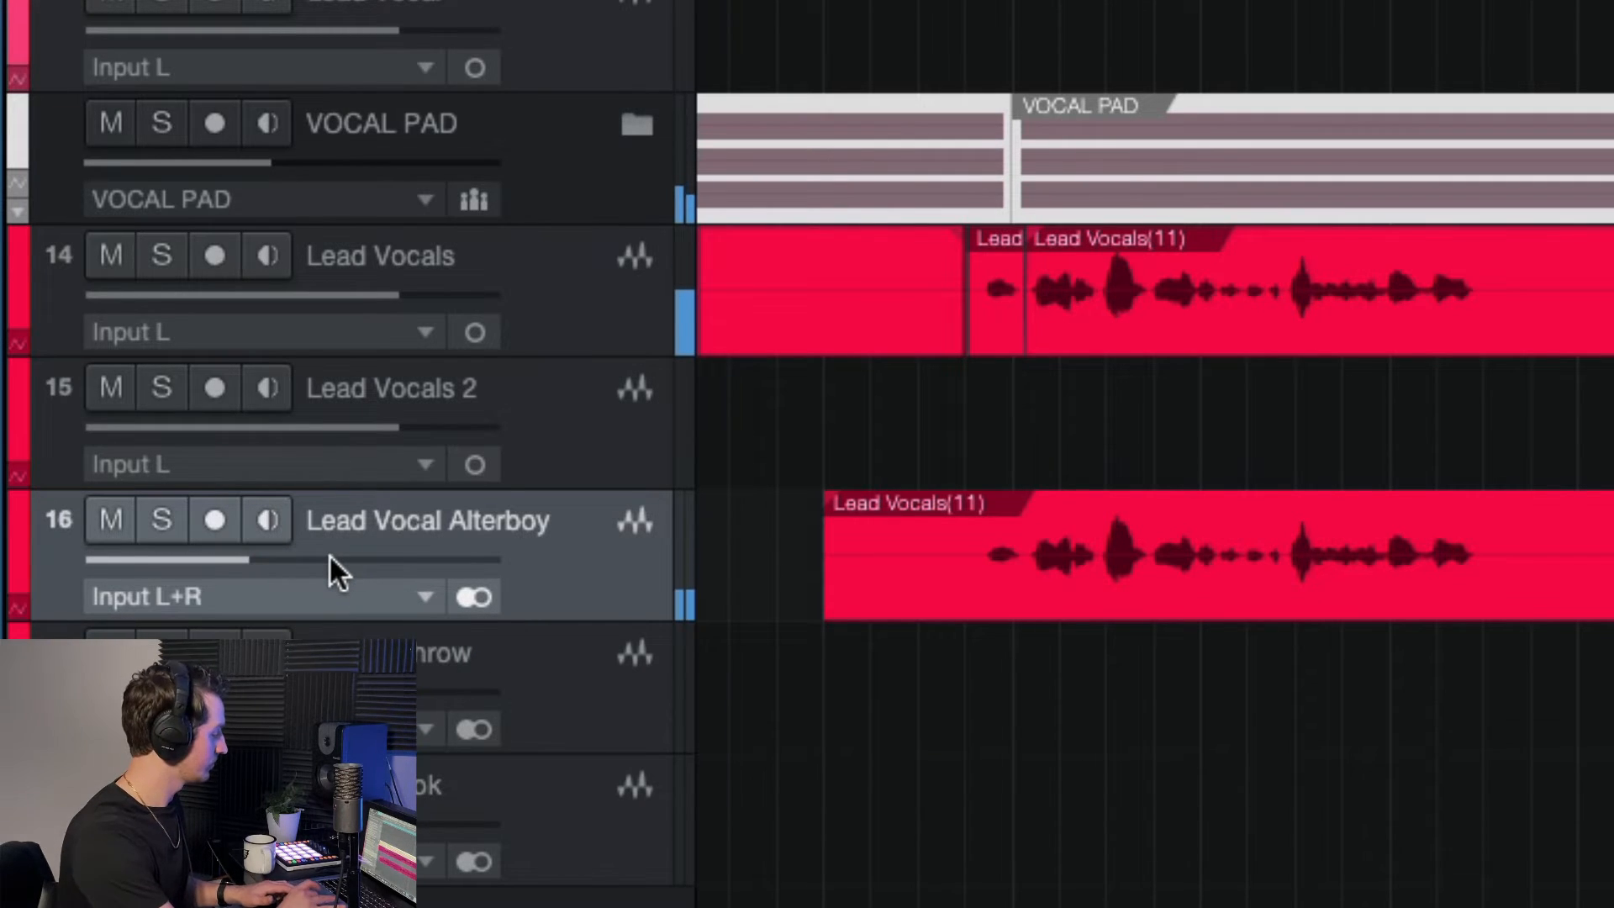
pyautogui.hscroll(3, 1021, 619)
pyautogui.scroll(-3, 1021, 618)
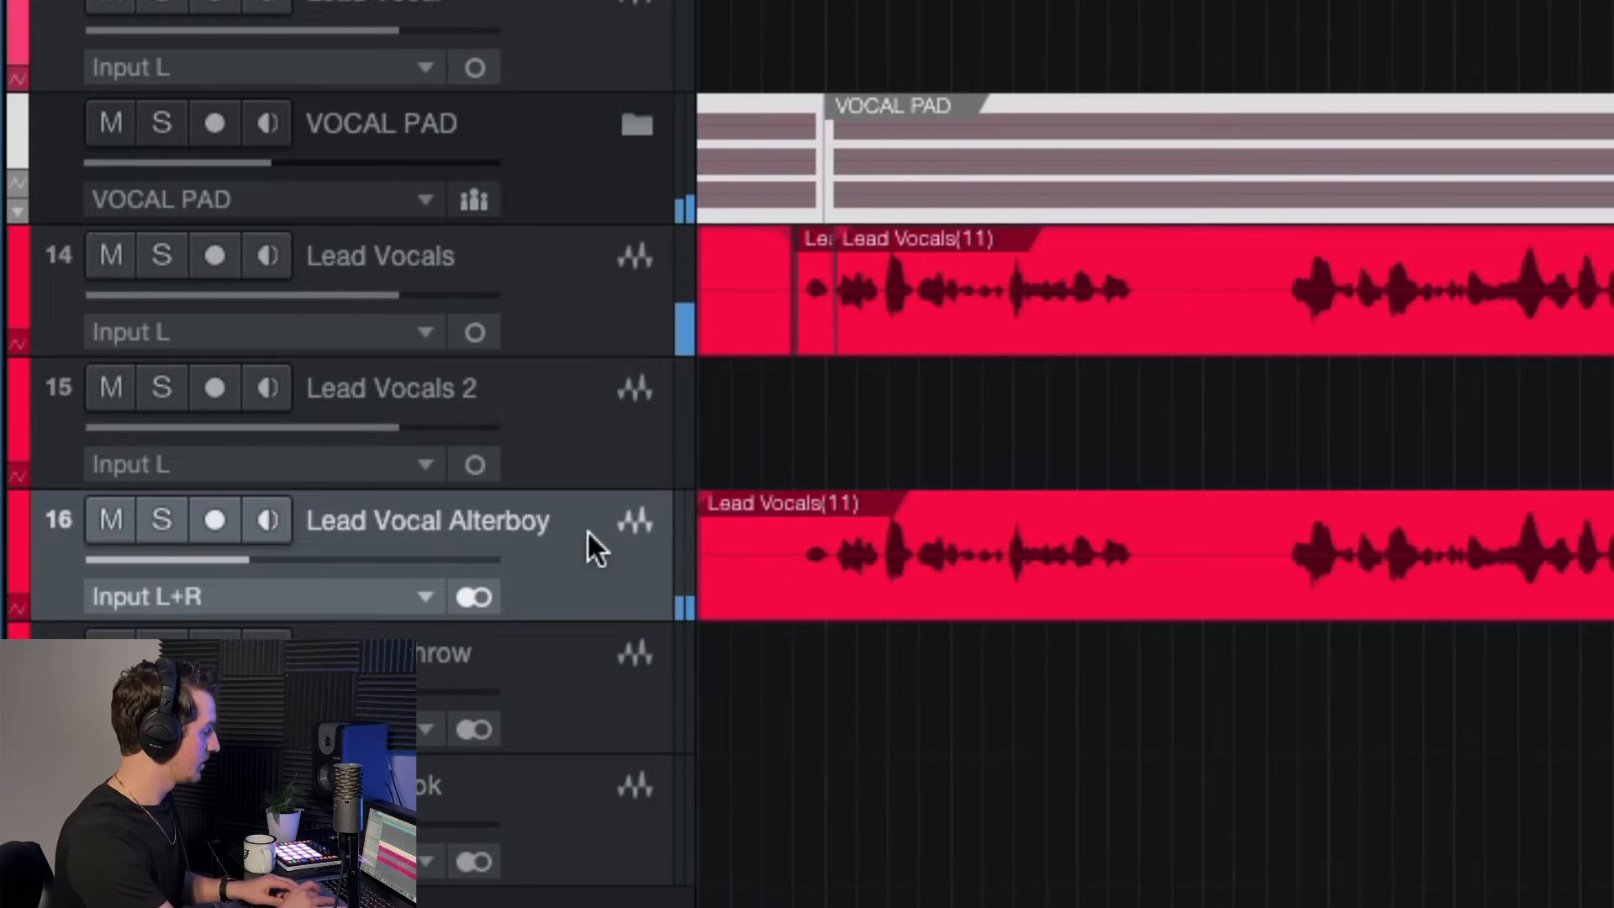
# Step: Mute and unmute the Lead Vocal Alterboy track during playback to compare the chorus with and without it
pyautogui.click(114, 520)
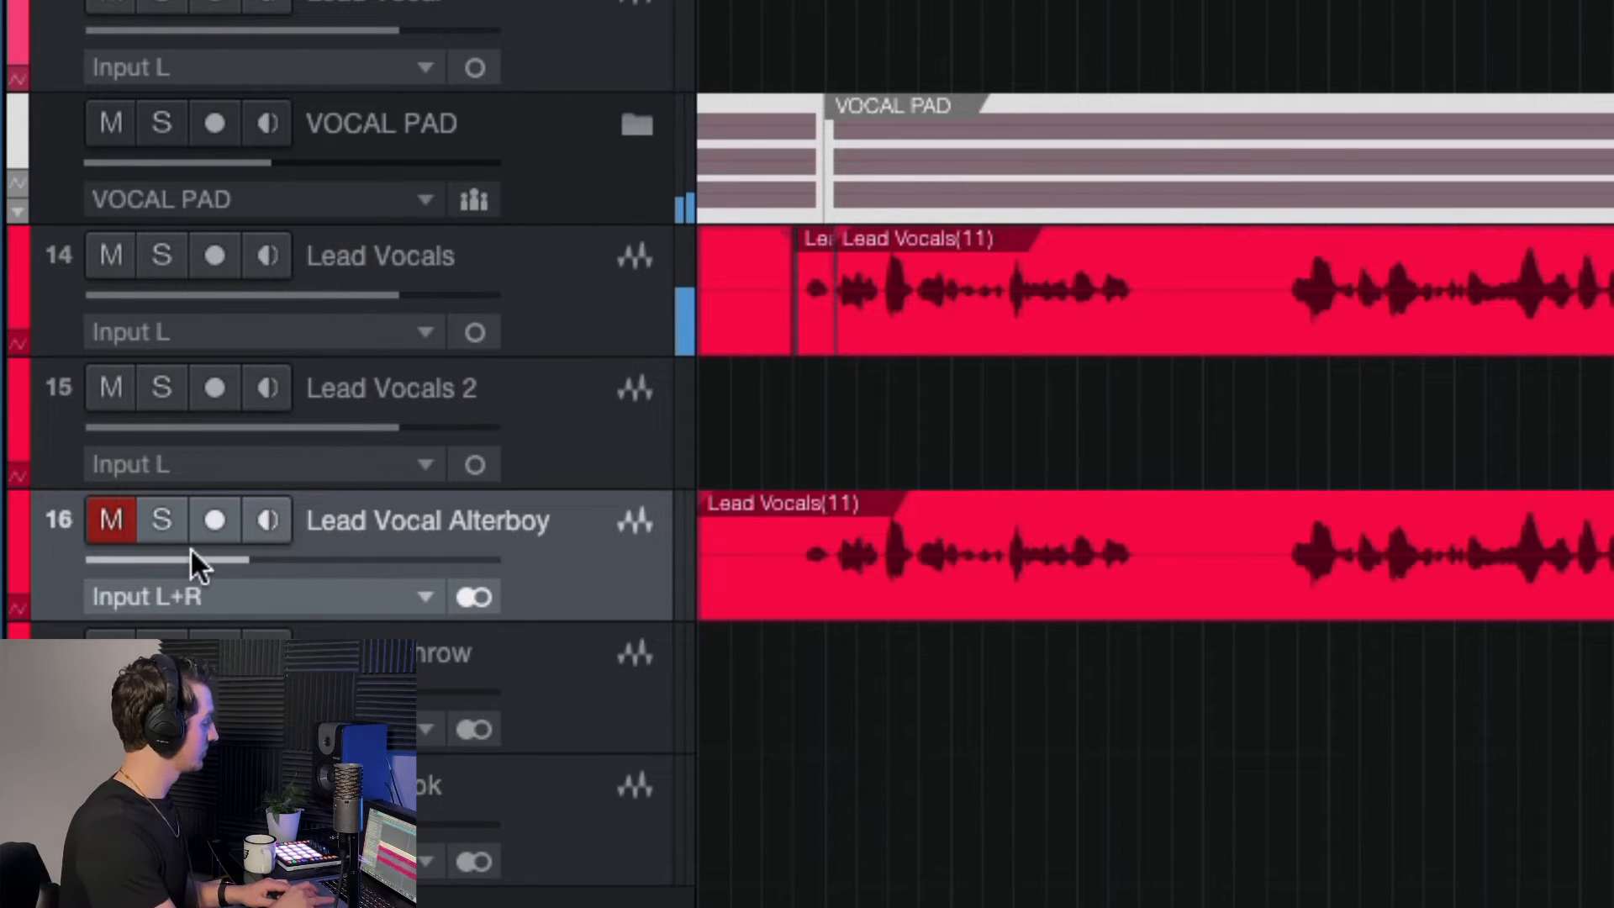
pyautogui.click(112, 518)
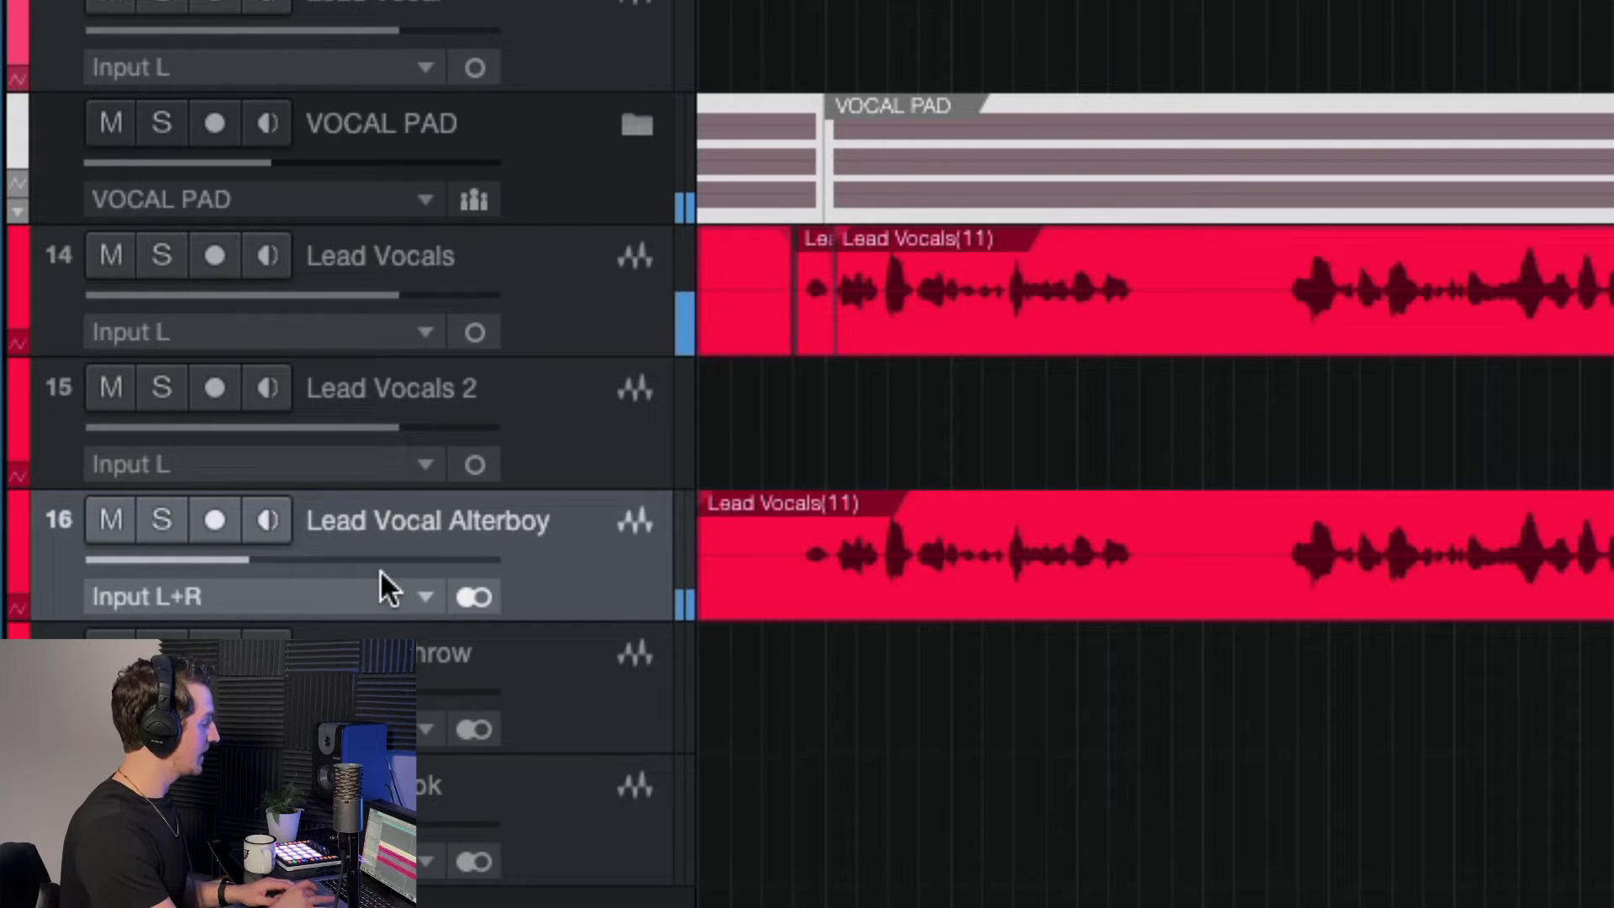
pyautogui.moveTo(380, 569); pyautogui.dragTo(412, 578)
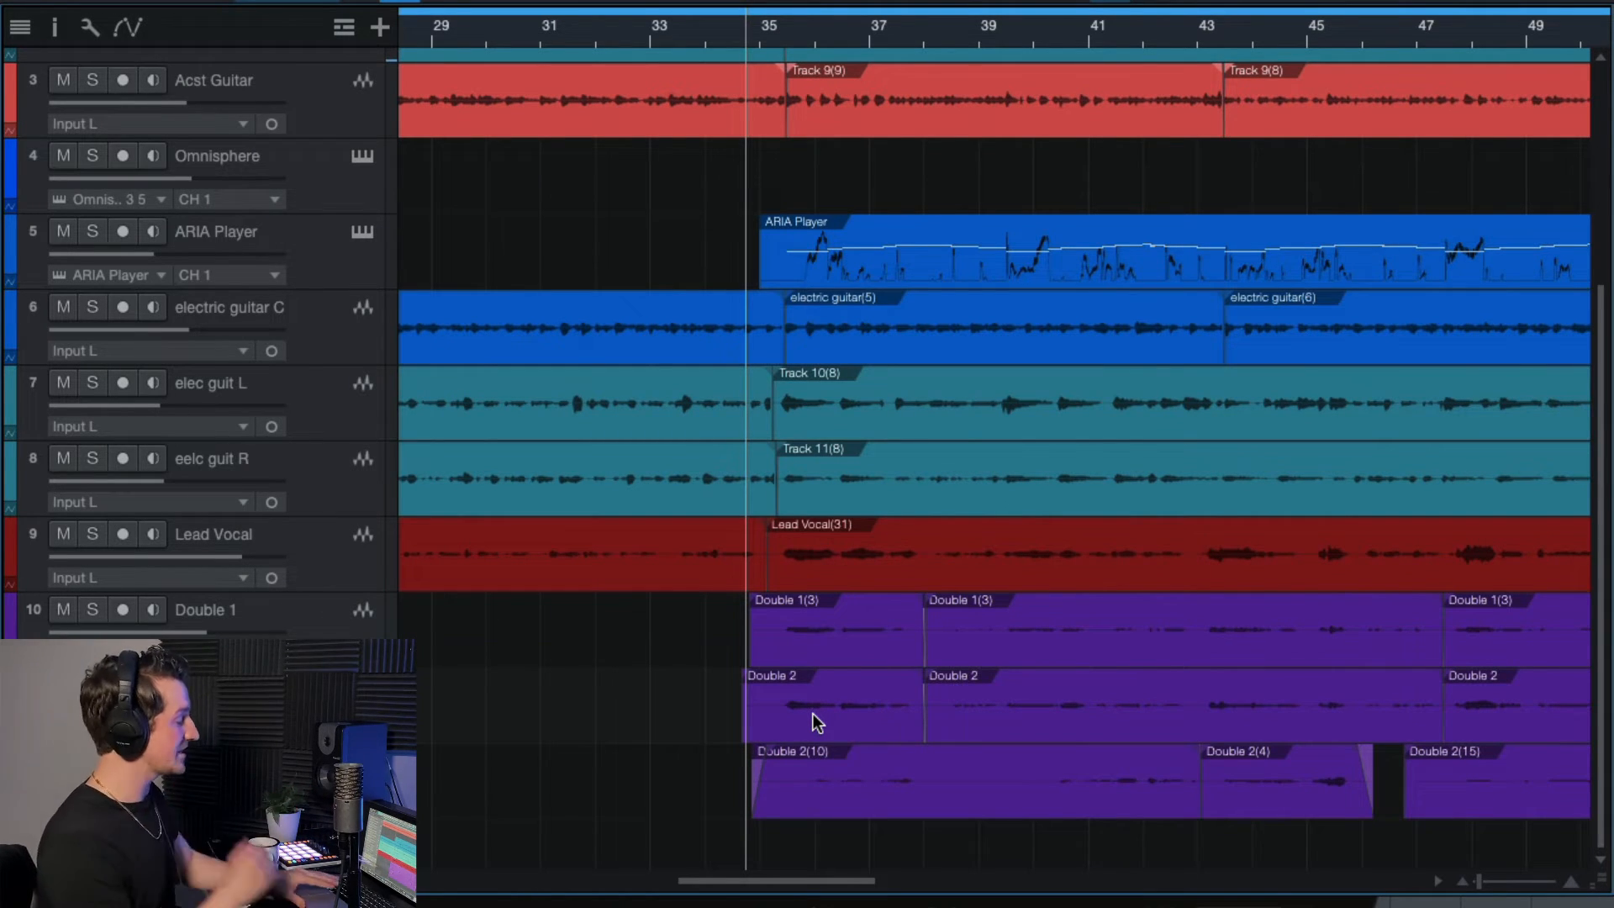
# Step: Play the next song from about bar 35, solo the Harmony track after bar 43 and clear its solo again
pyautogui.press('space')
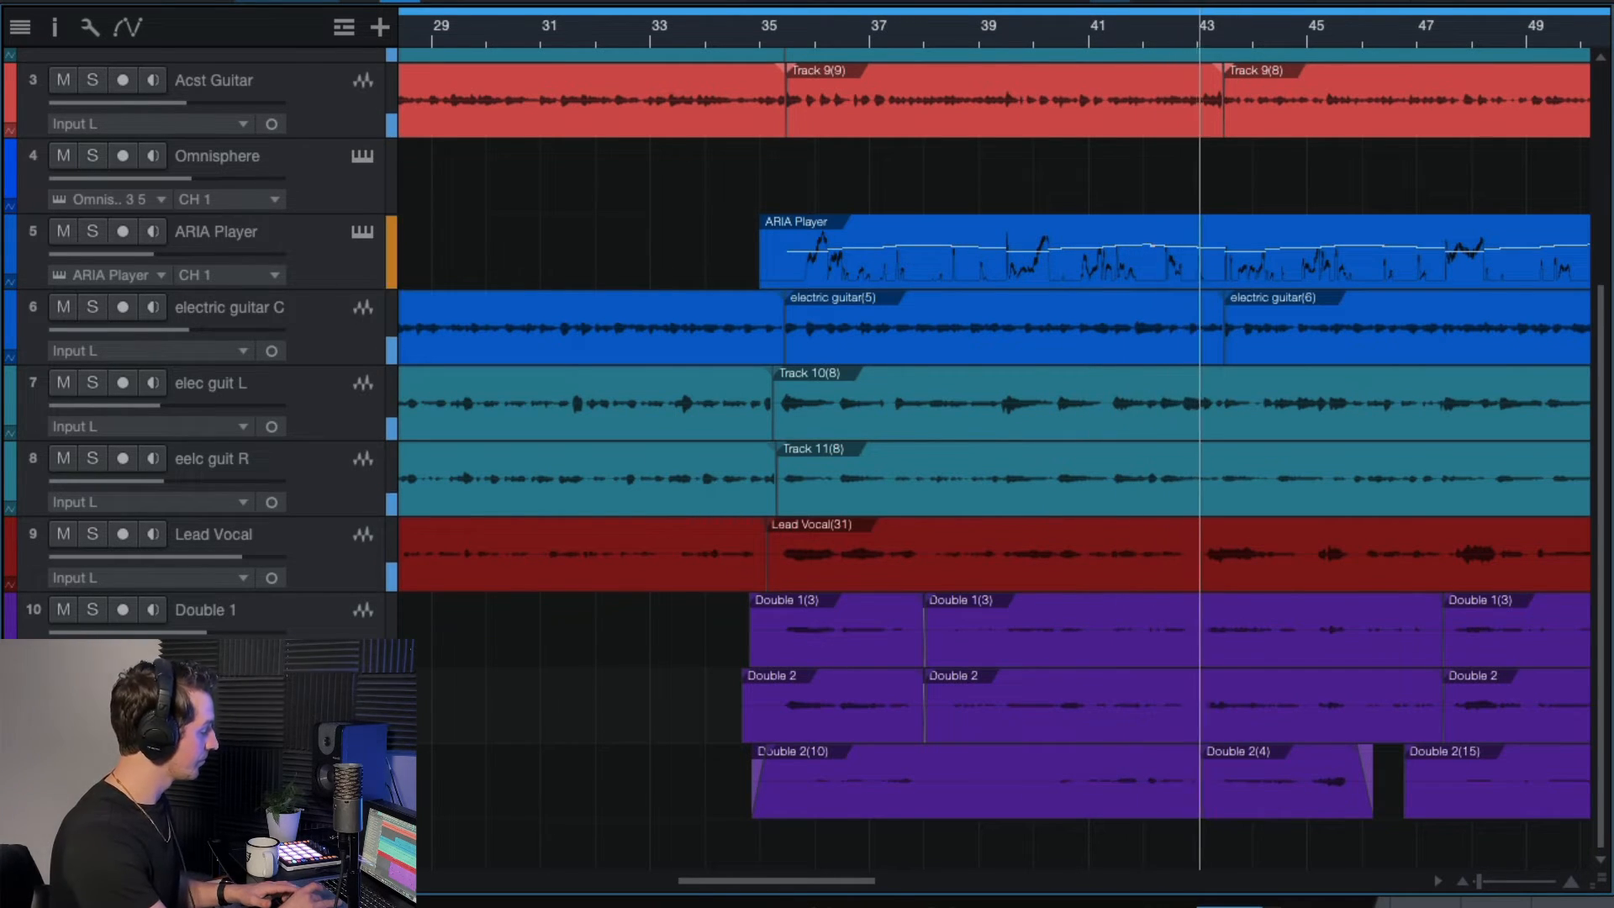
pyautogui.press('s')
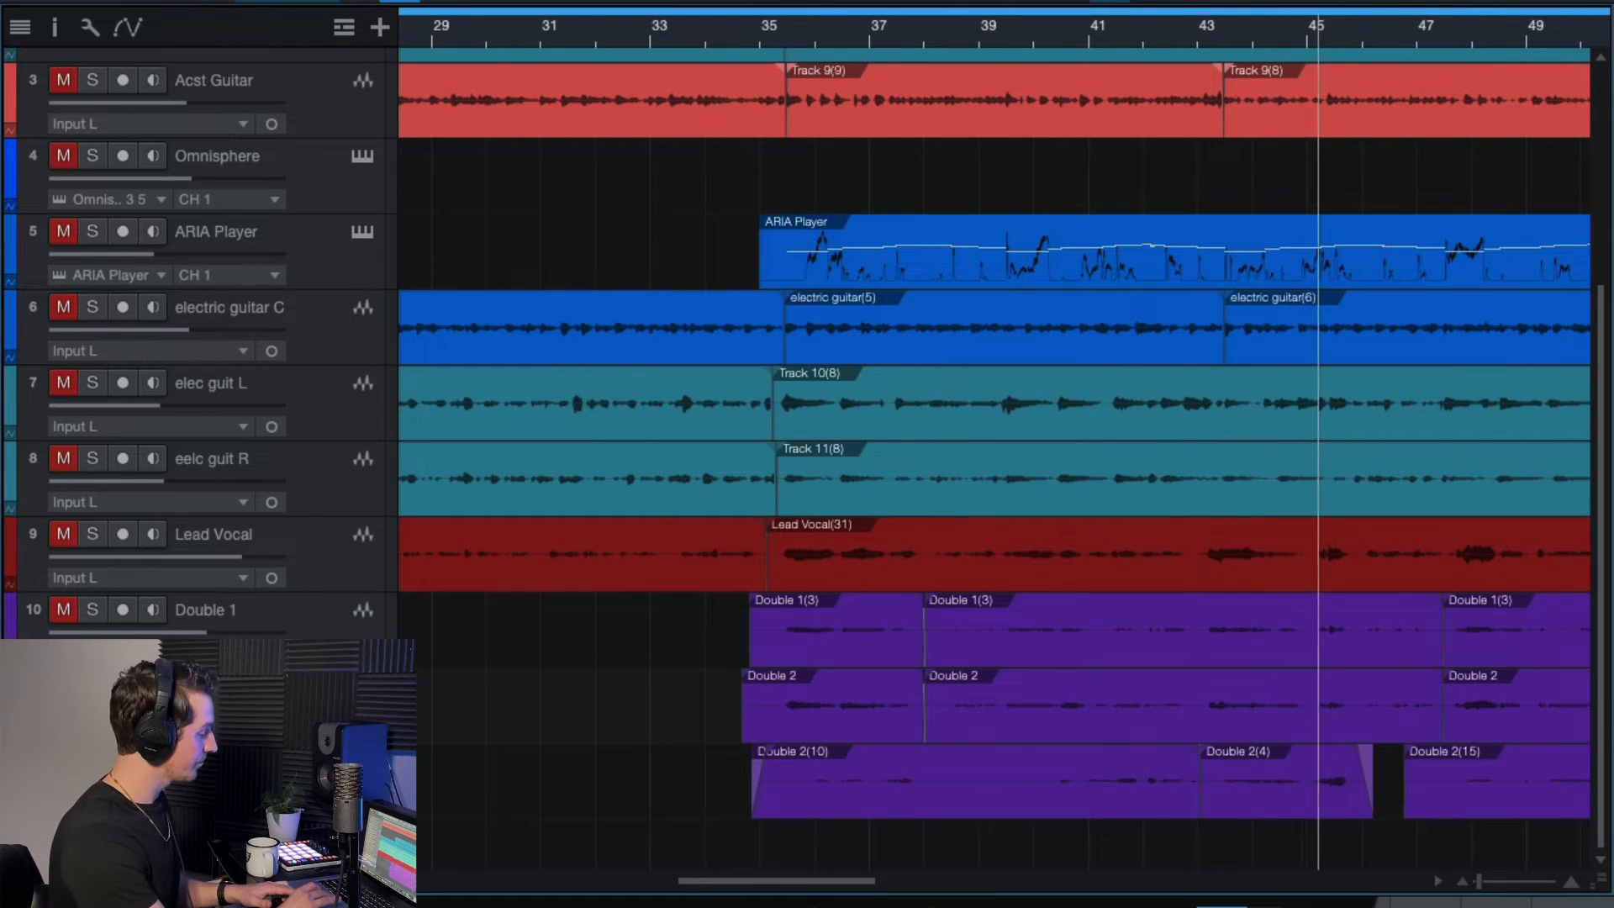
pyautogui.press('s')
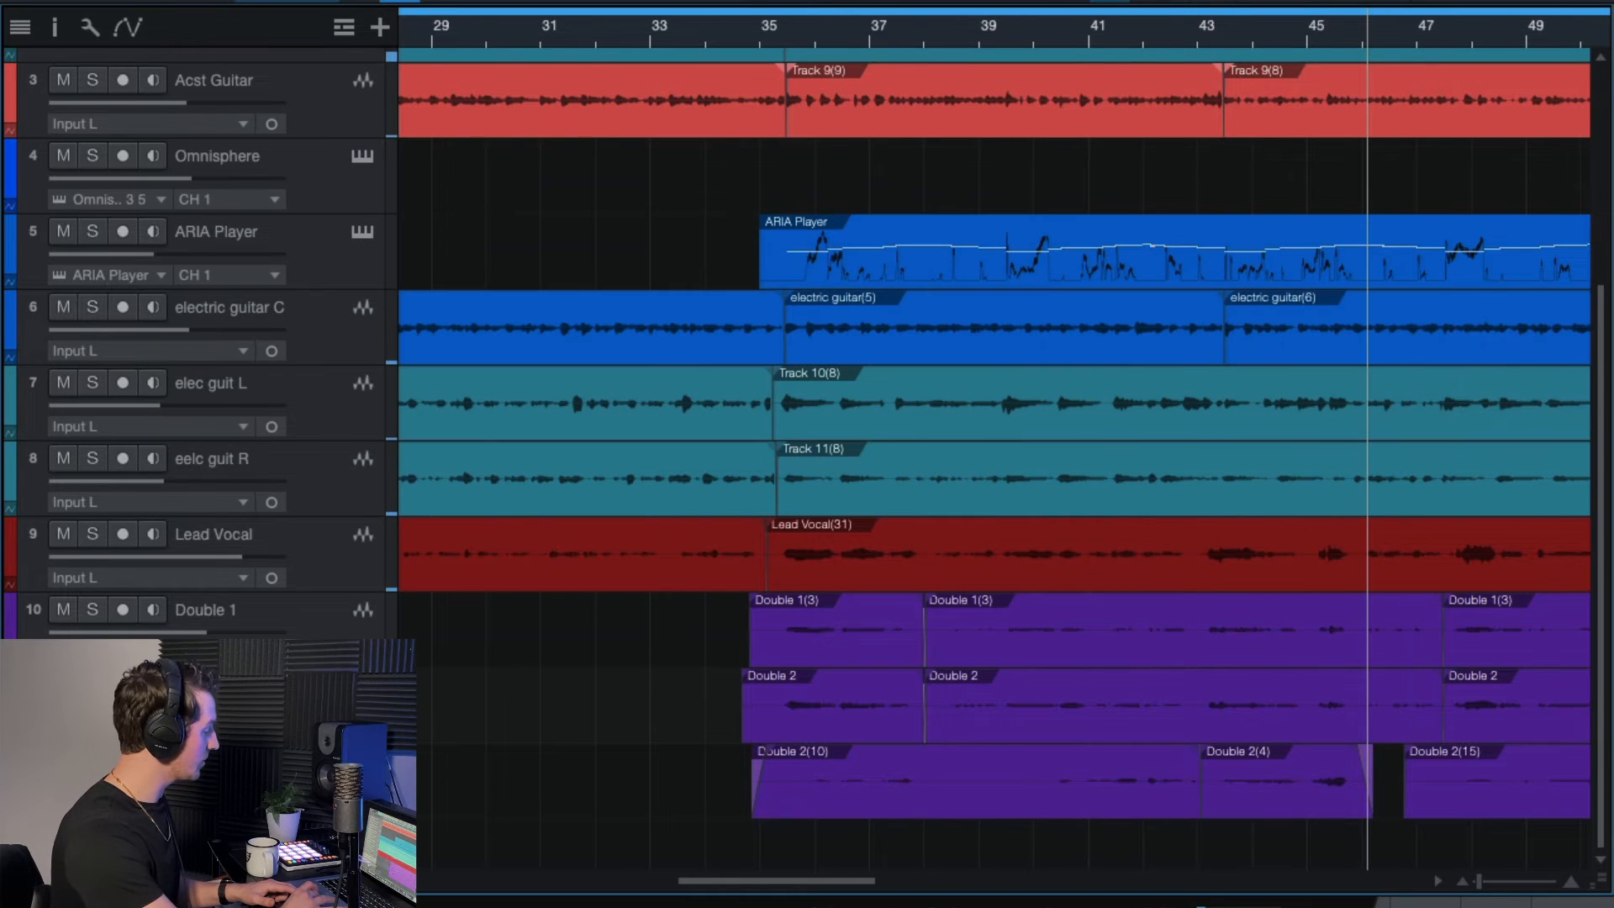
pyautogui.scroll(-3, 964, 621)
pyautogui.hscroll(3, 965, 621)
pyautogui.scroll(-3, 964, 622)
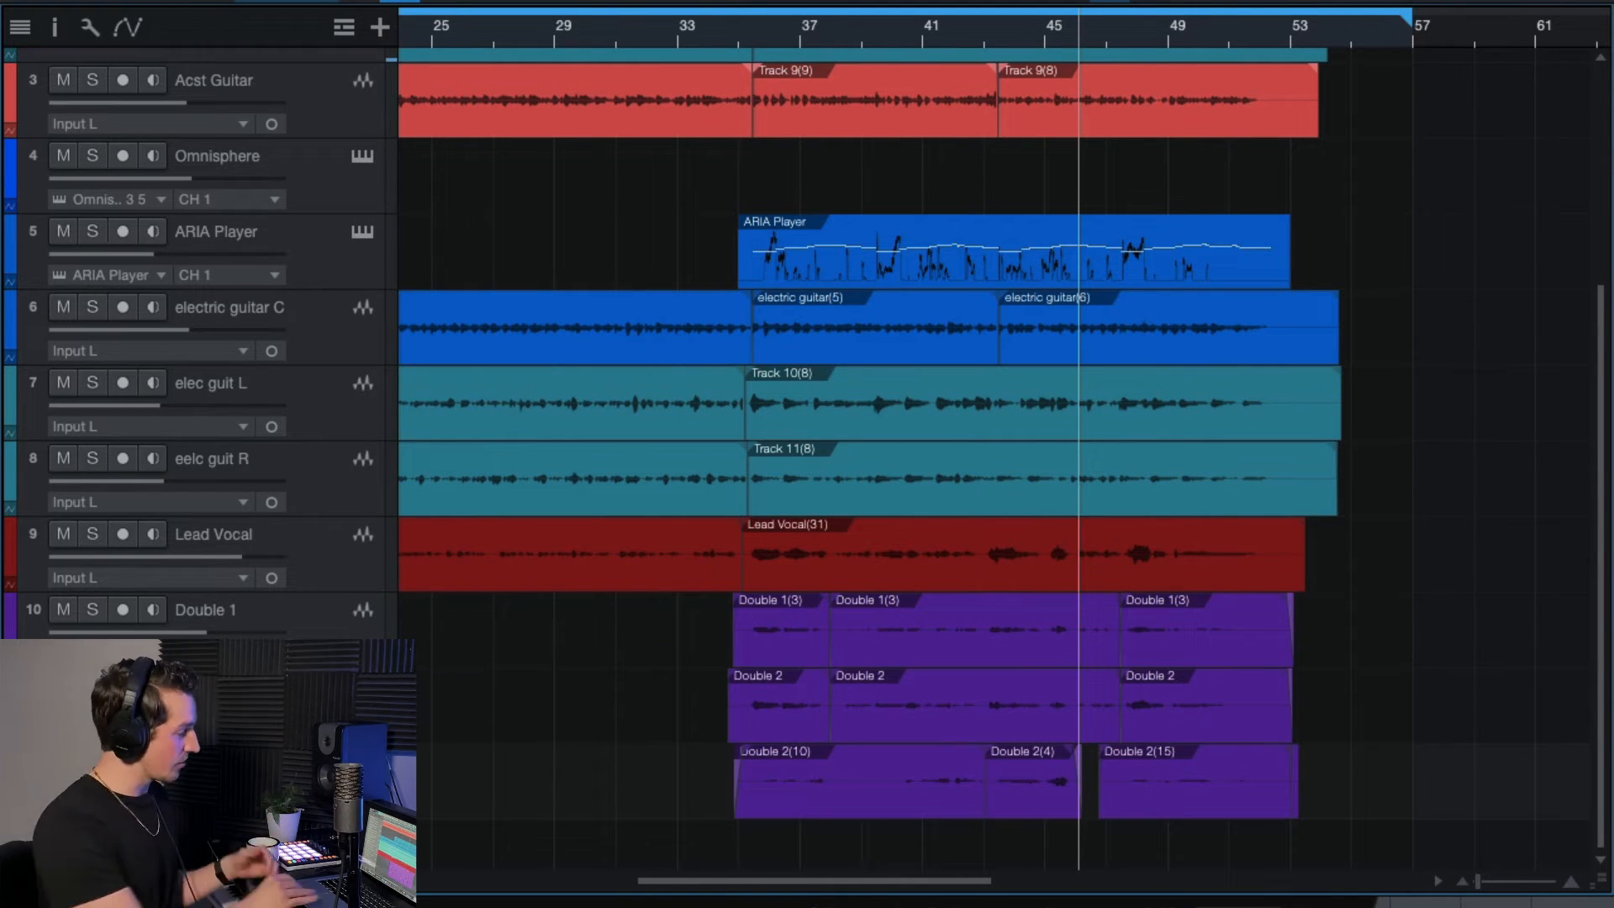
# Step: Solo the ARIA Player track, play it from bar 35 to about bar 38, then clear its solo
pyautogui.click(320, 274)
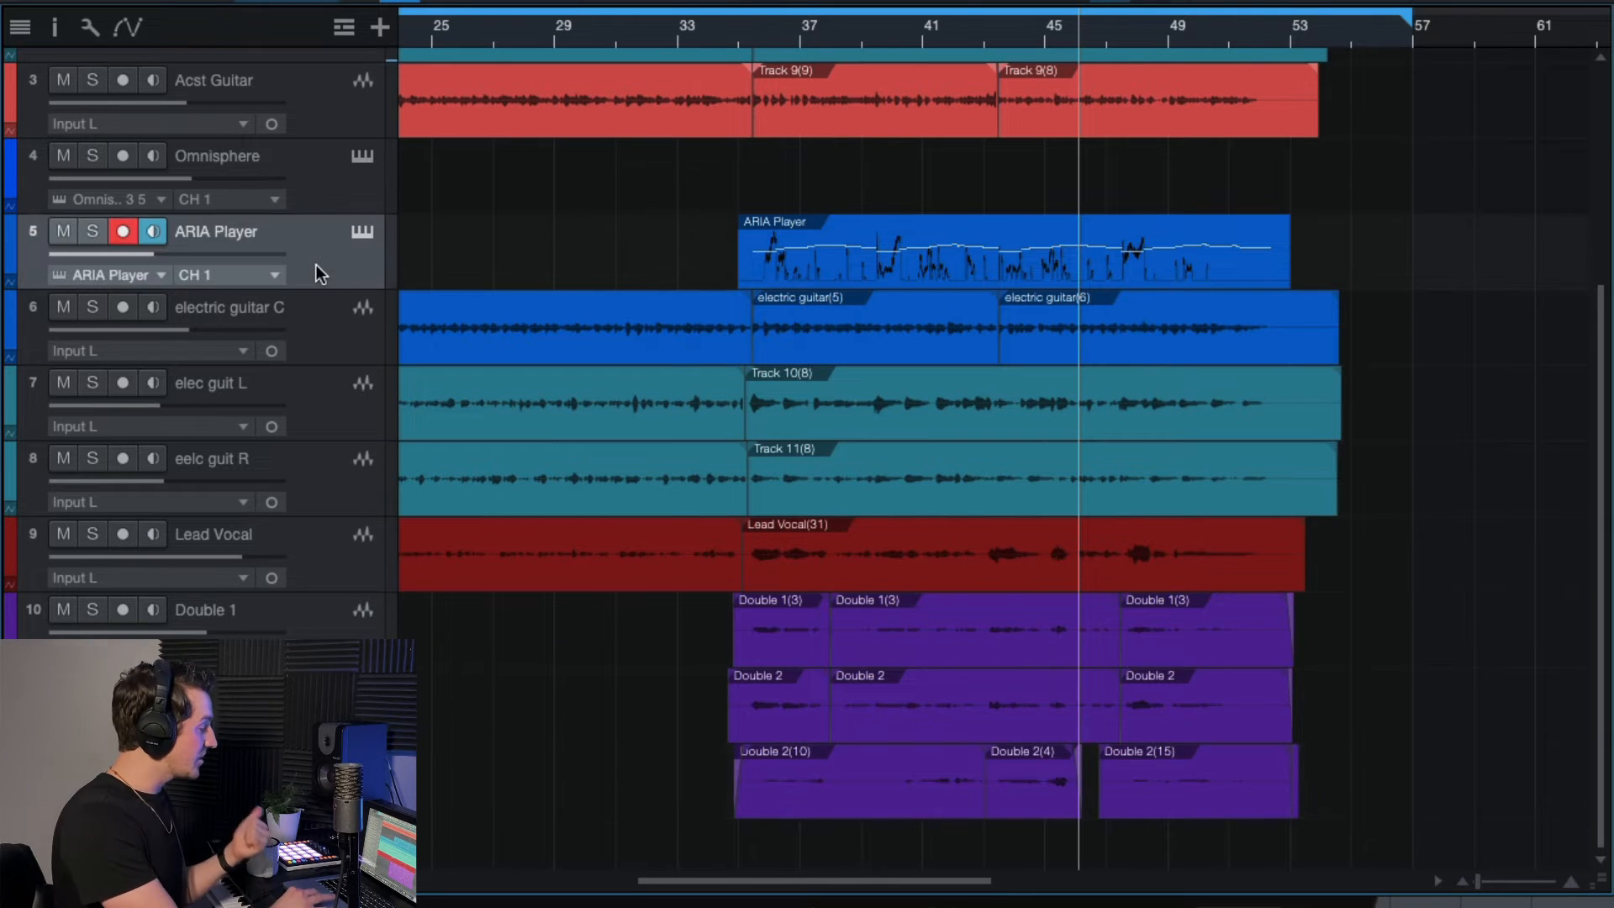
pyautogui.scroll(3, 747, 270)
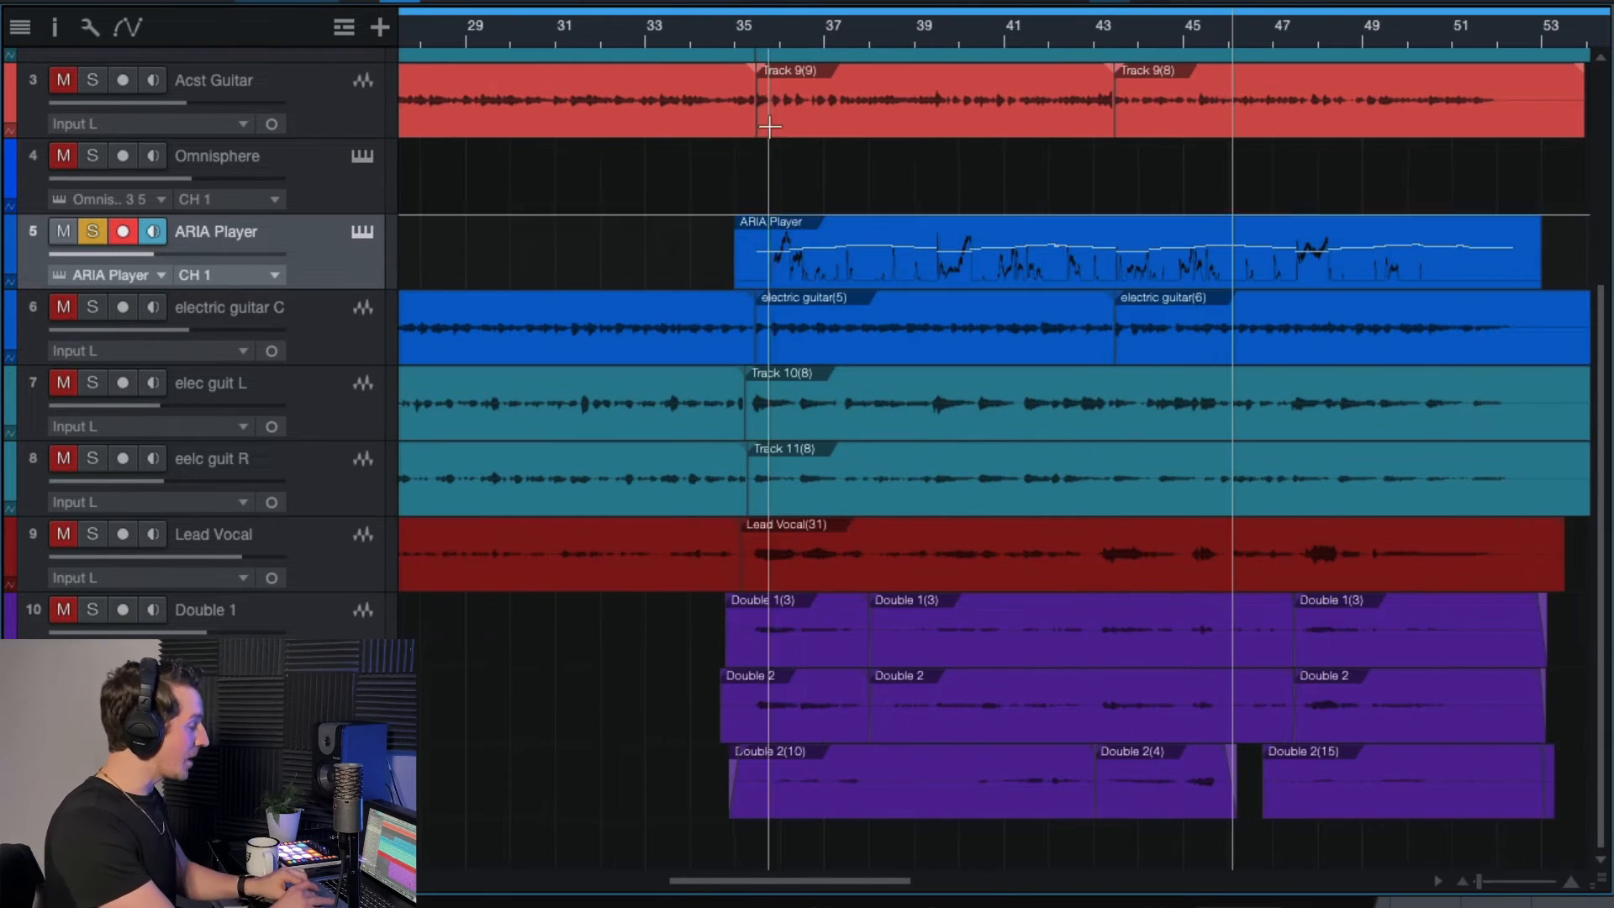
pyautogui.click(738, 19)
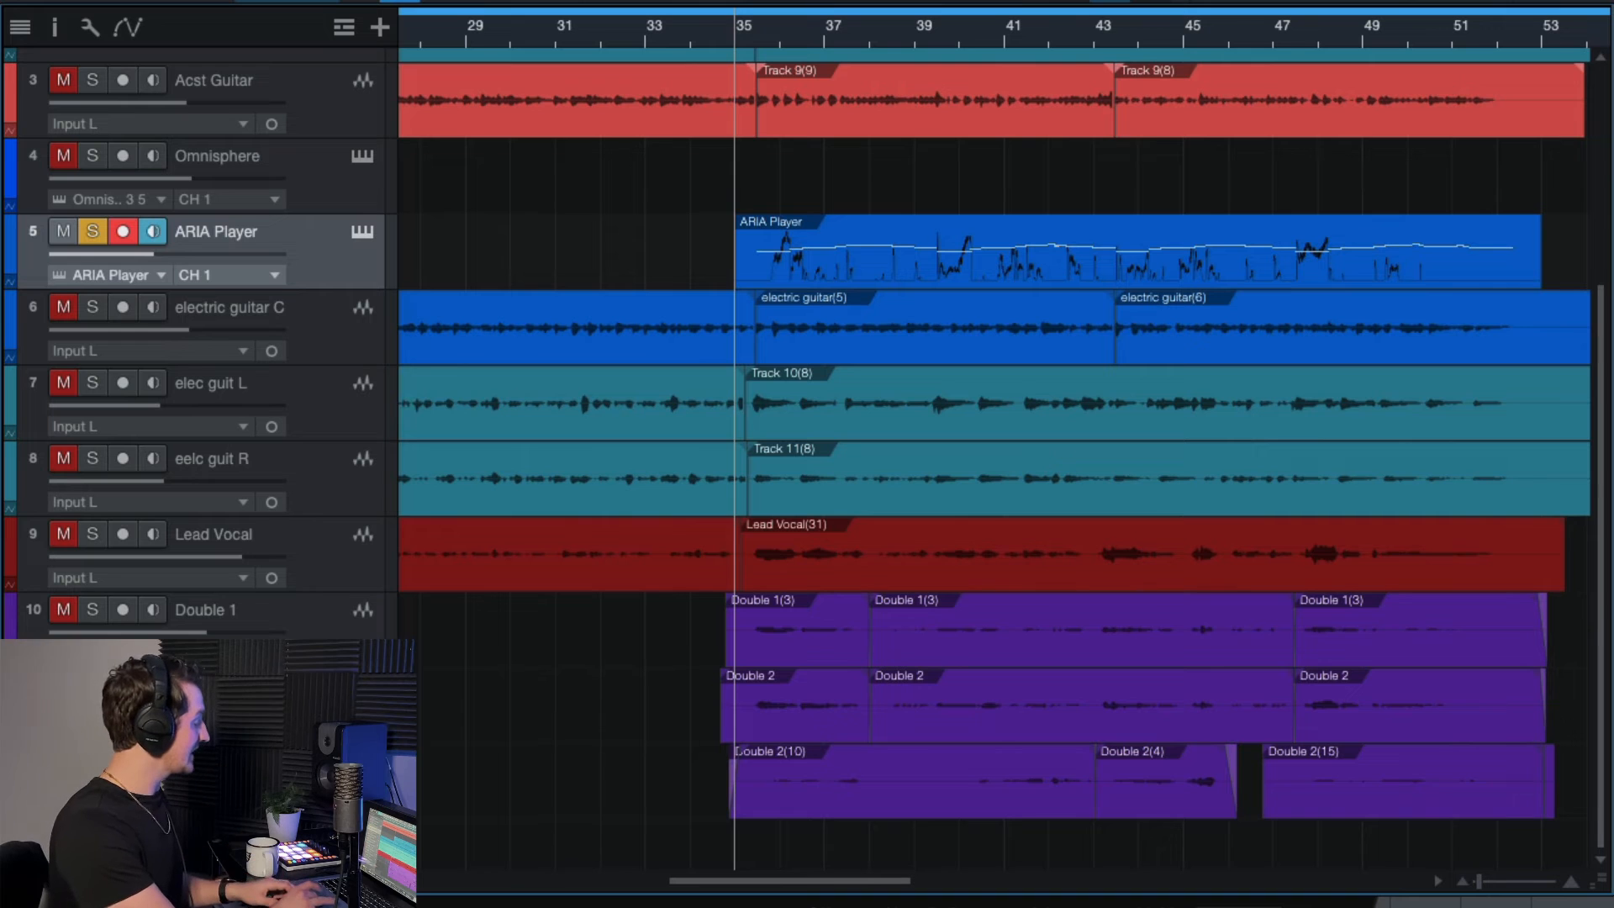
pyautogui.scroll(2, 948, 757)
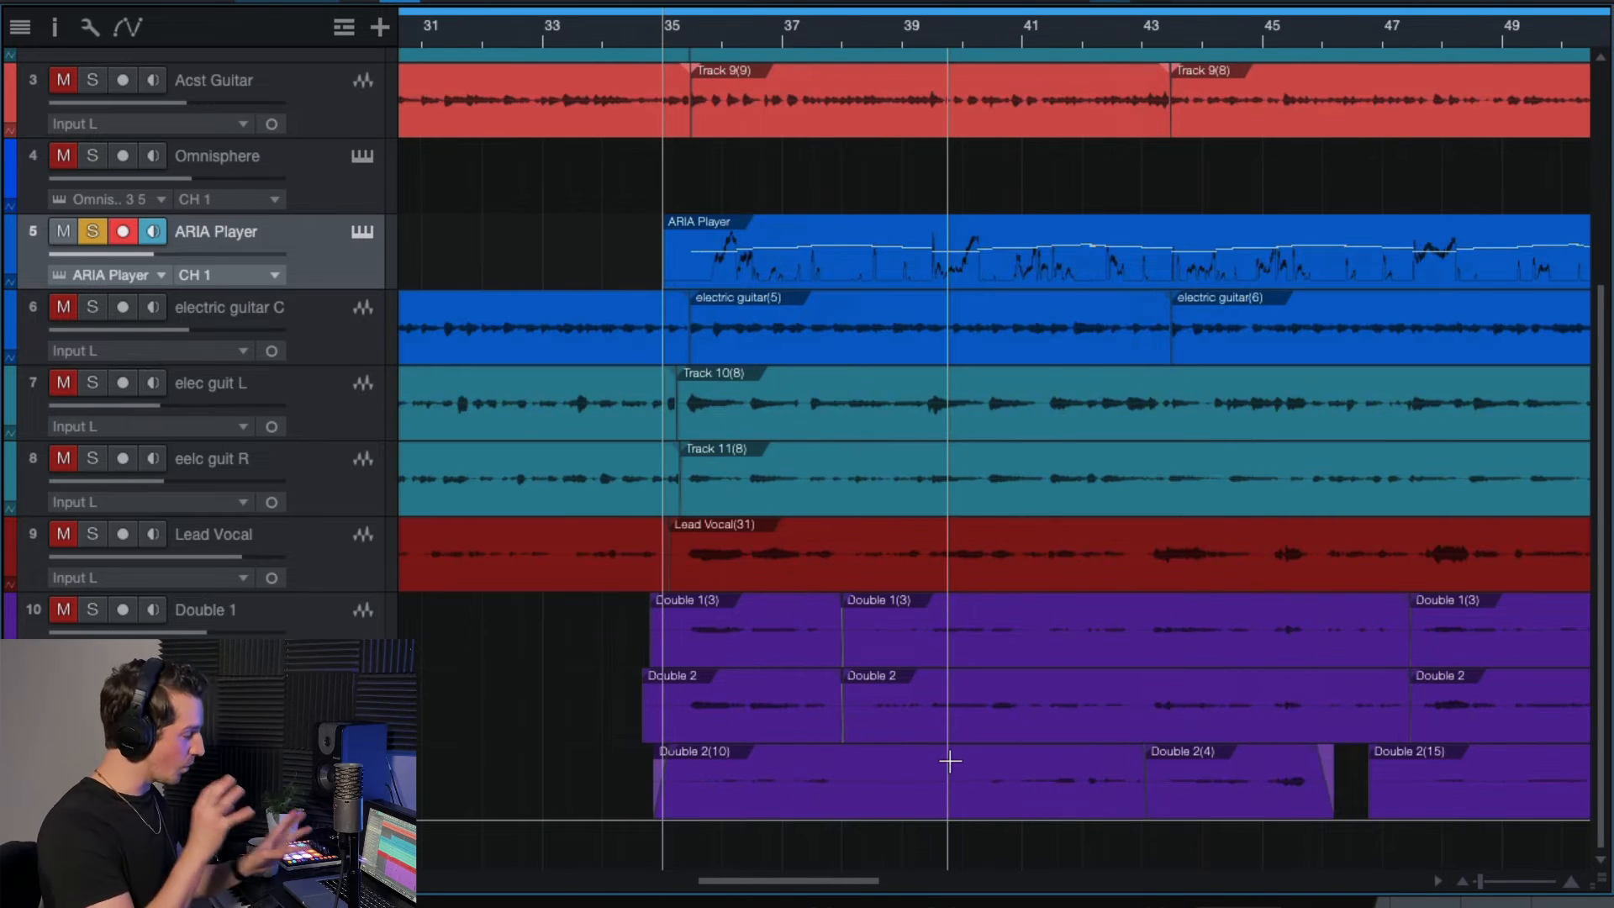
pyautogui.scroll(2, 950, 761)
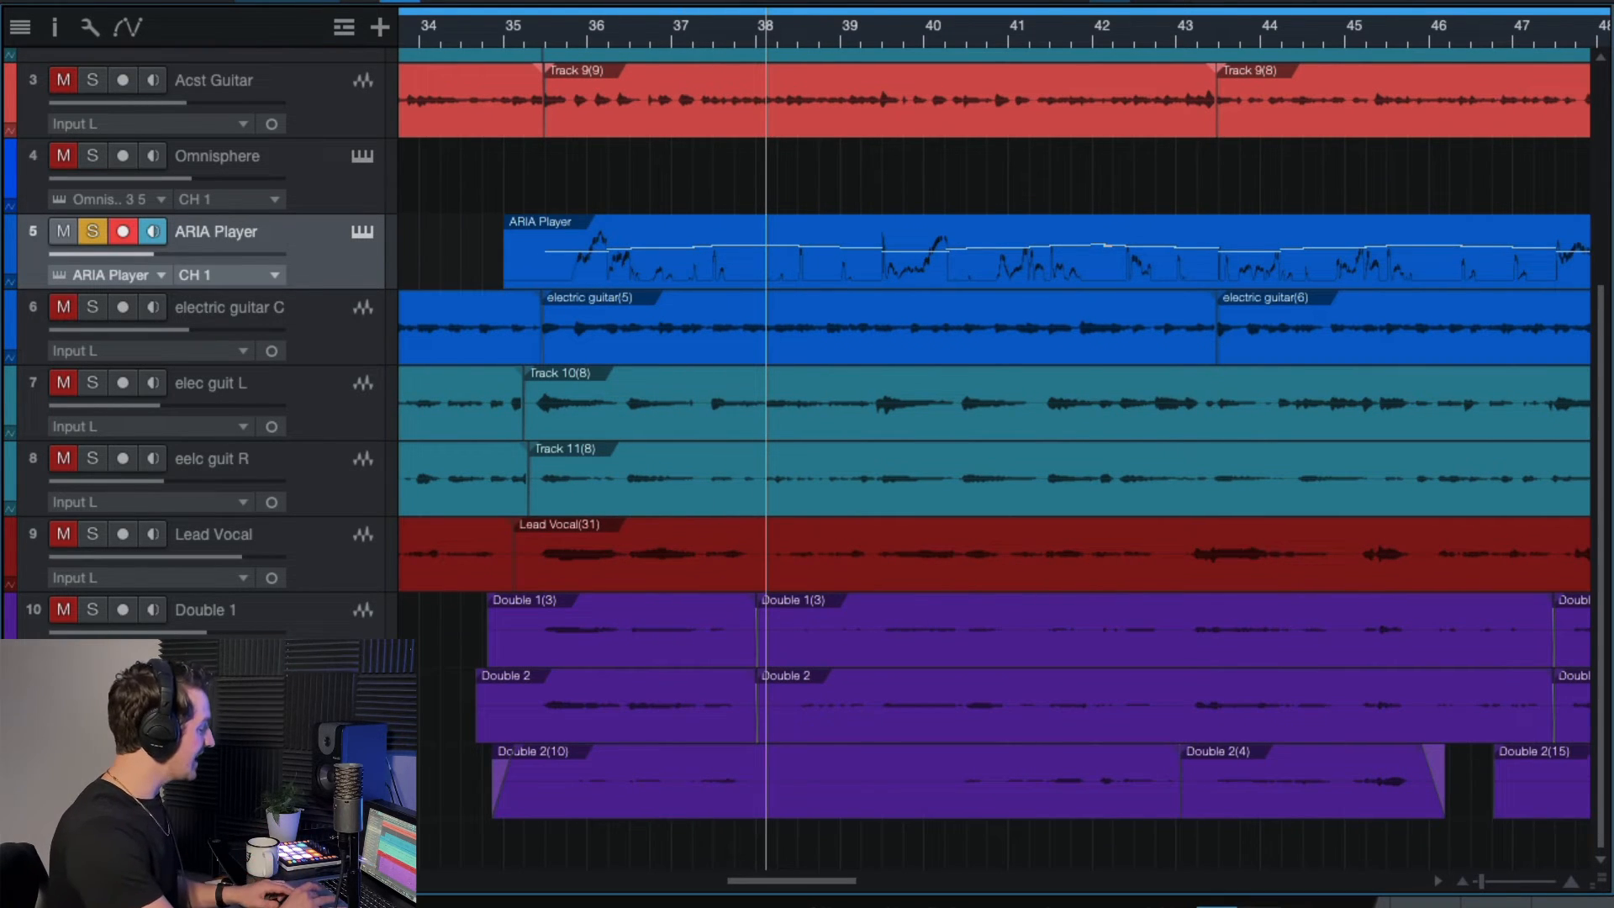
pyautogui.scroll(-2, 788, 794)
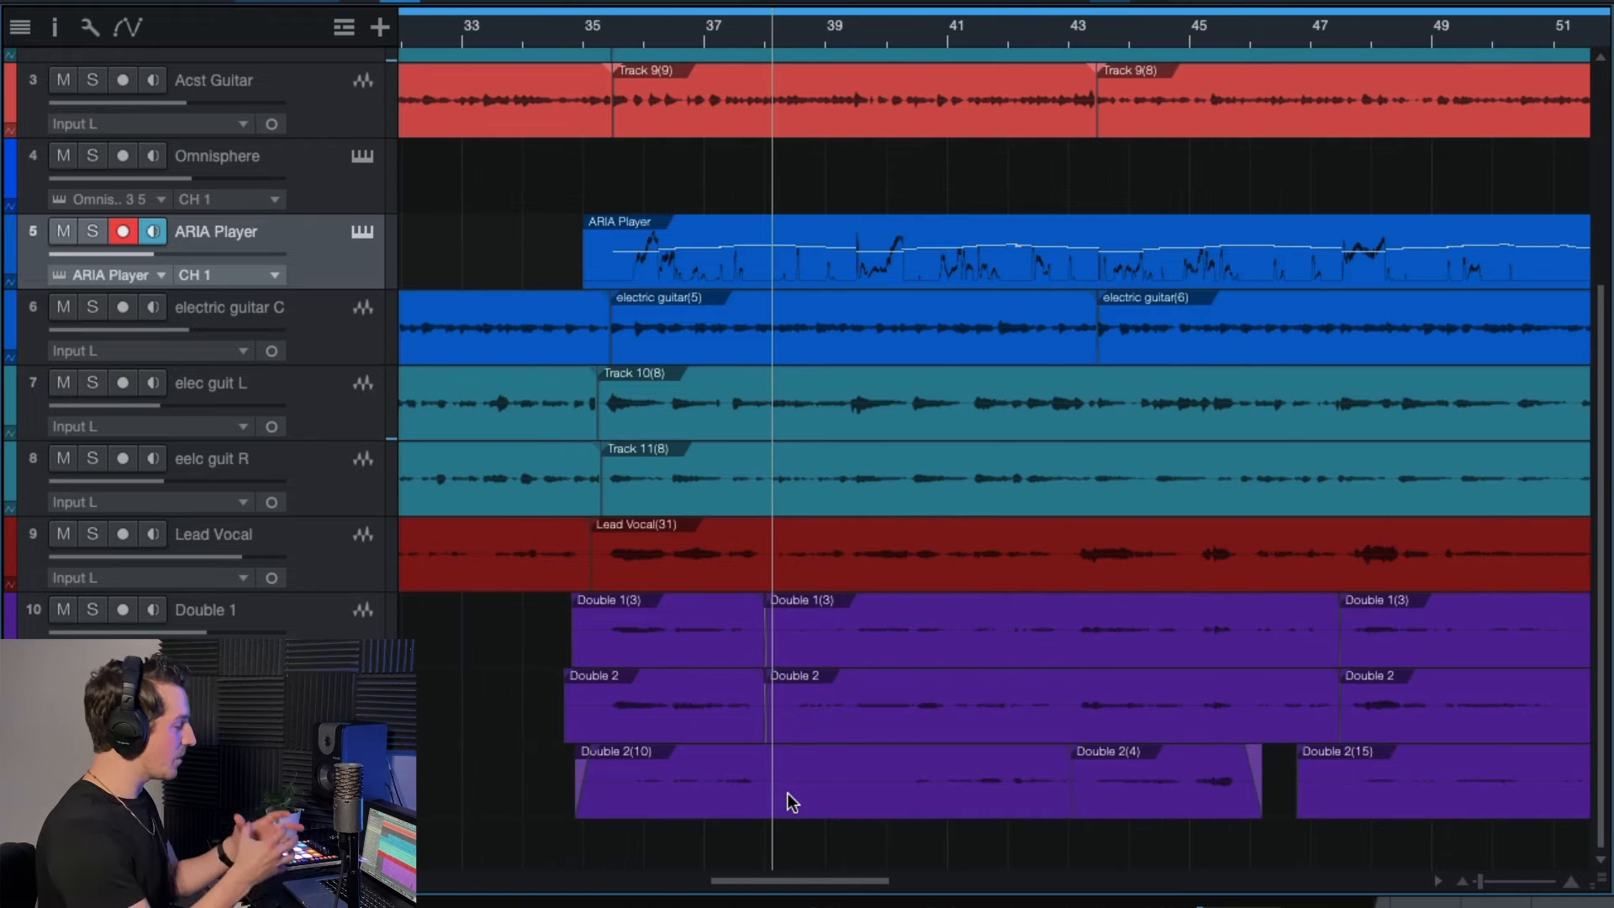
# Step: Play the full mix from about bar 38, then check the Double 1, Double 2 and Harmony channels in the mixer and close it
pyautogui.scroll(3, 790, 803)
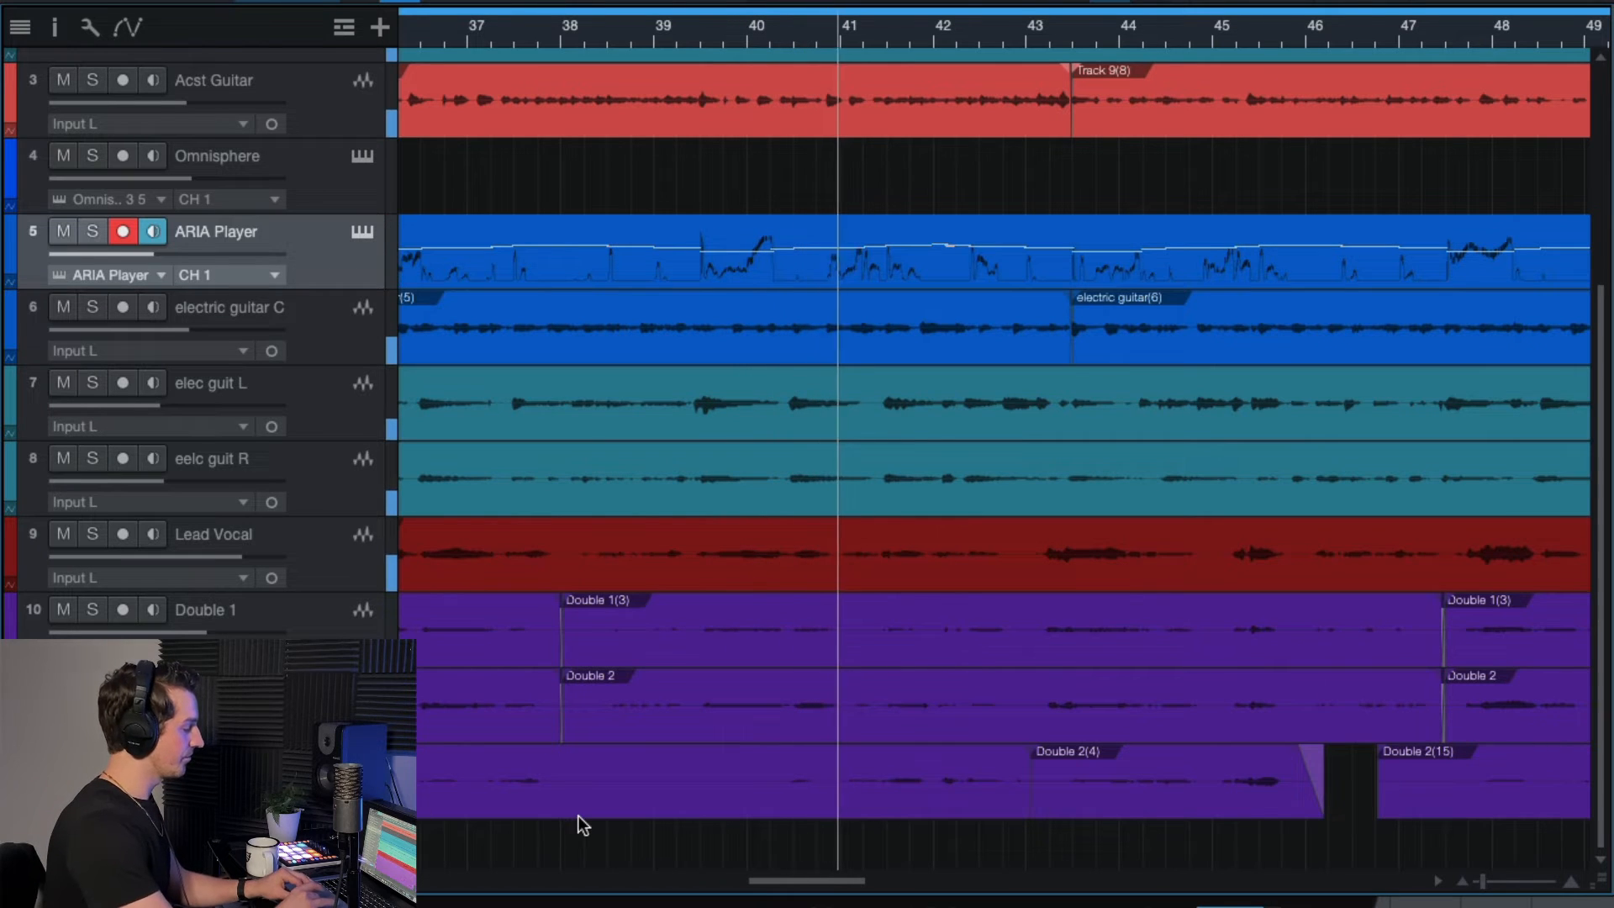
pyautogui.scroll(-2, 820, 789)
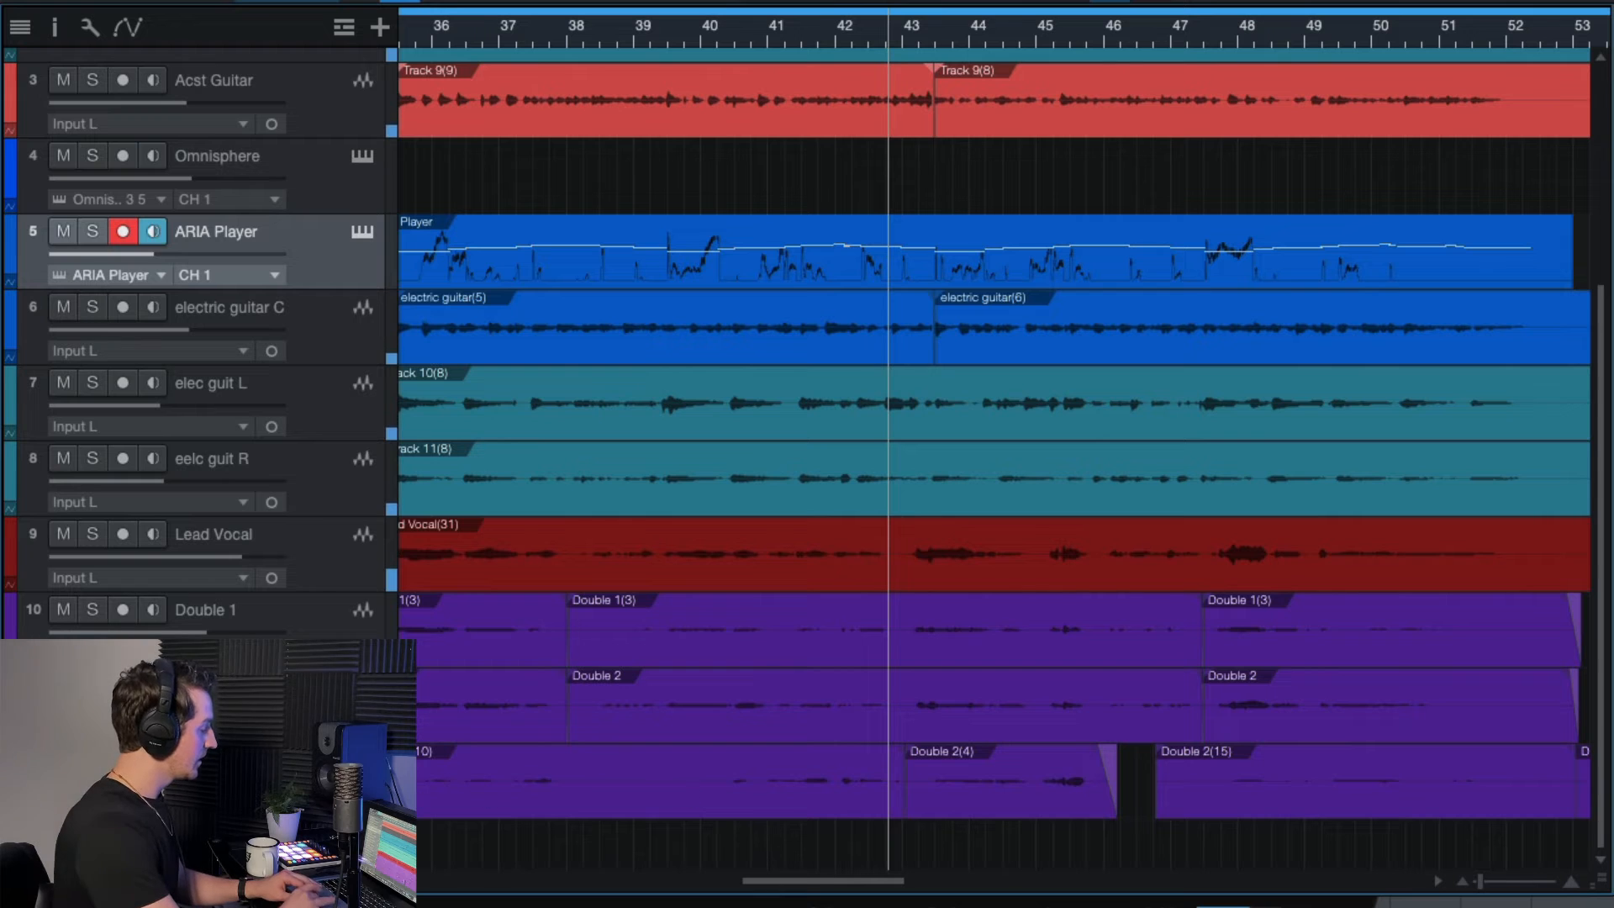
pyautogui.press('F3')
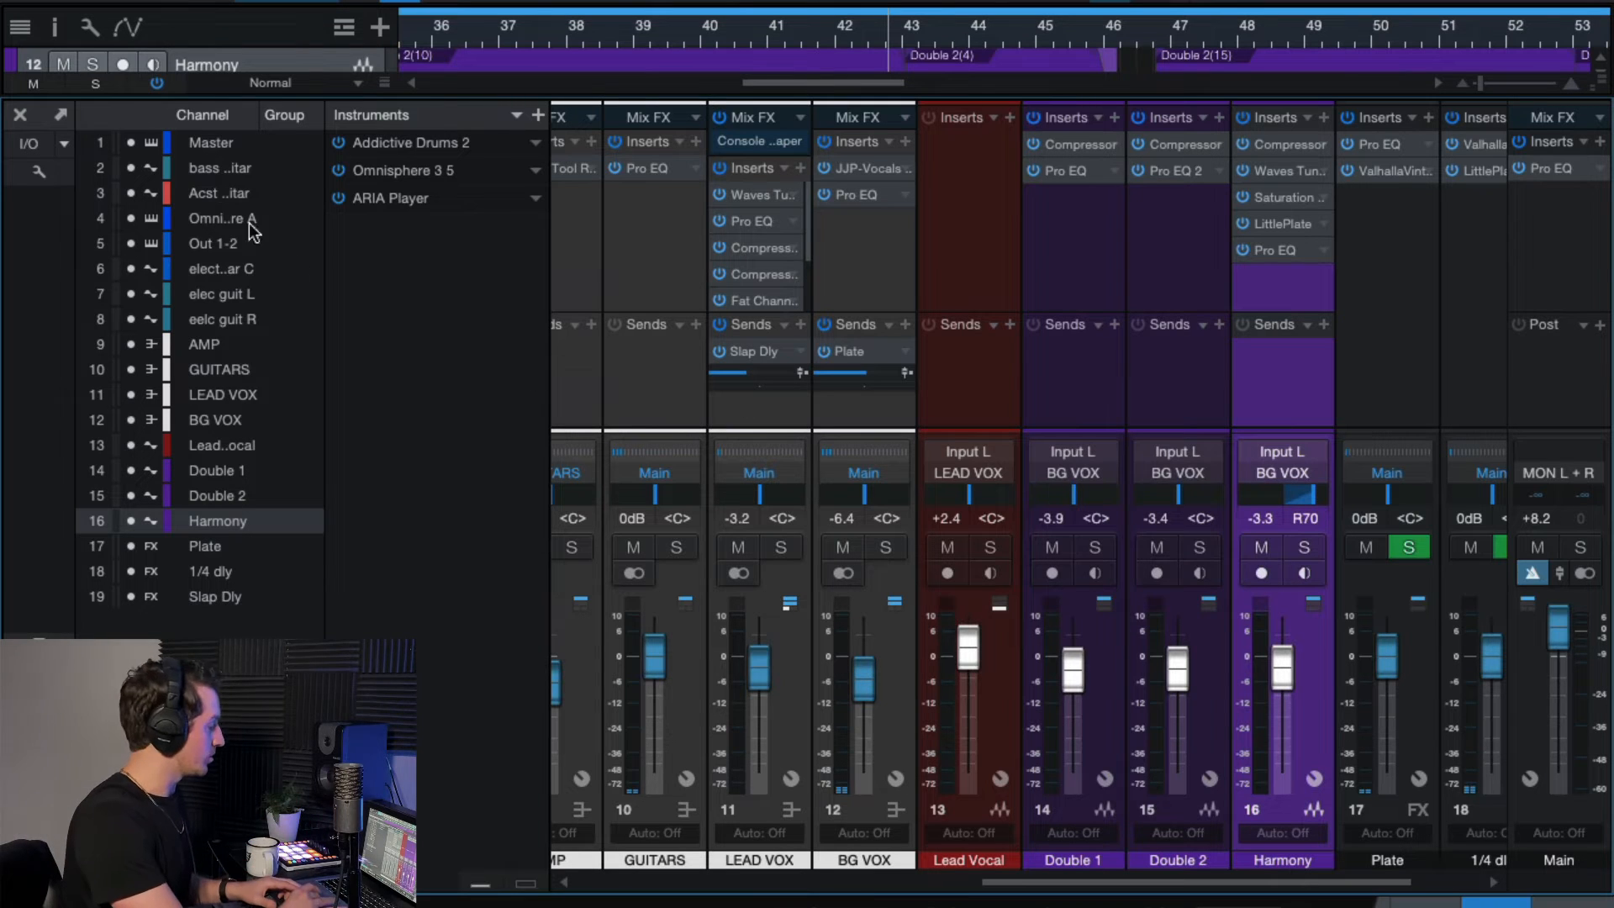
pyautogui.click(19, 116)
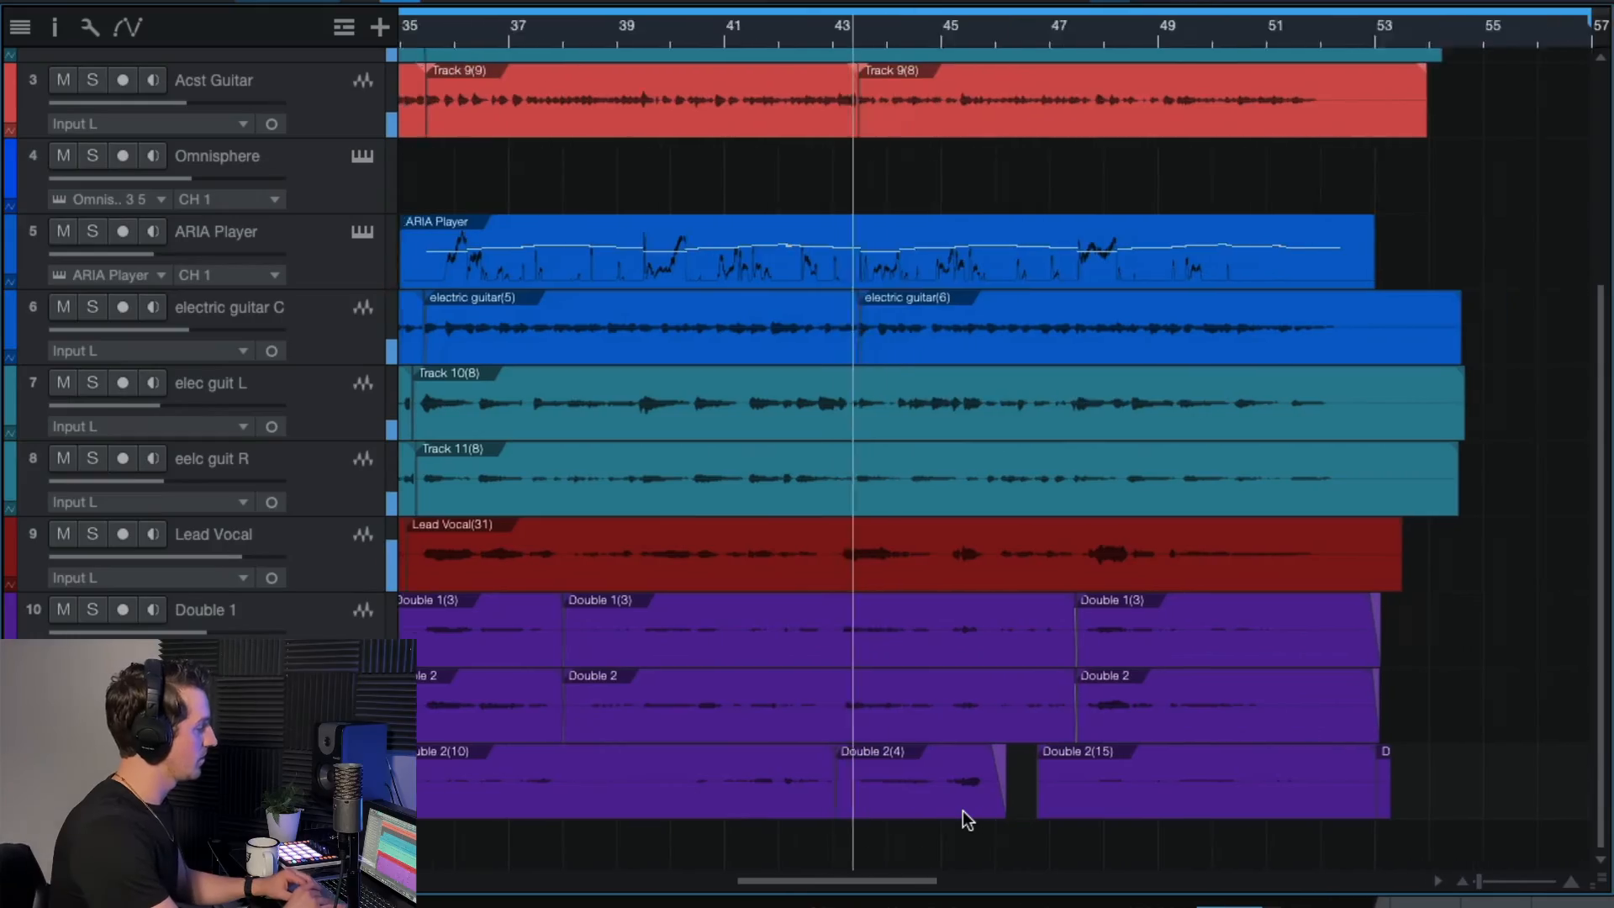
# Step: Play the Lead Vocal(16) section of the following song from about bar 17 with the Lead Vocal track in view
pyautogui.press('w')
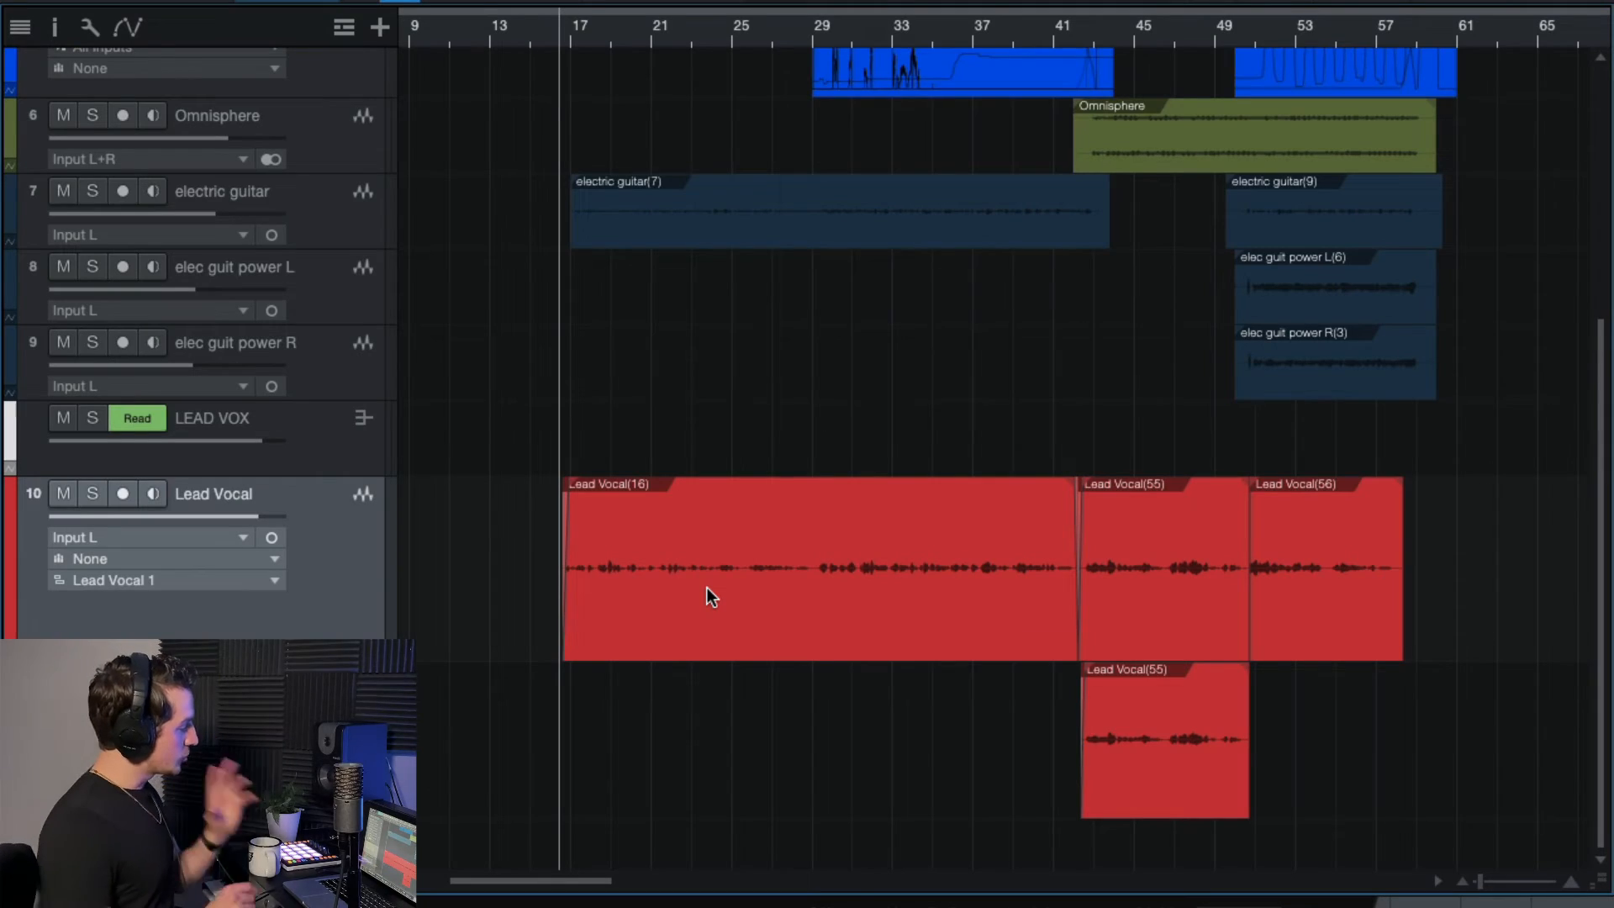
pyautogui.press('e')
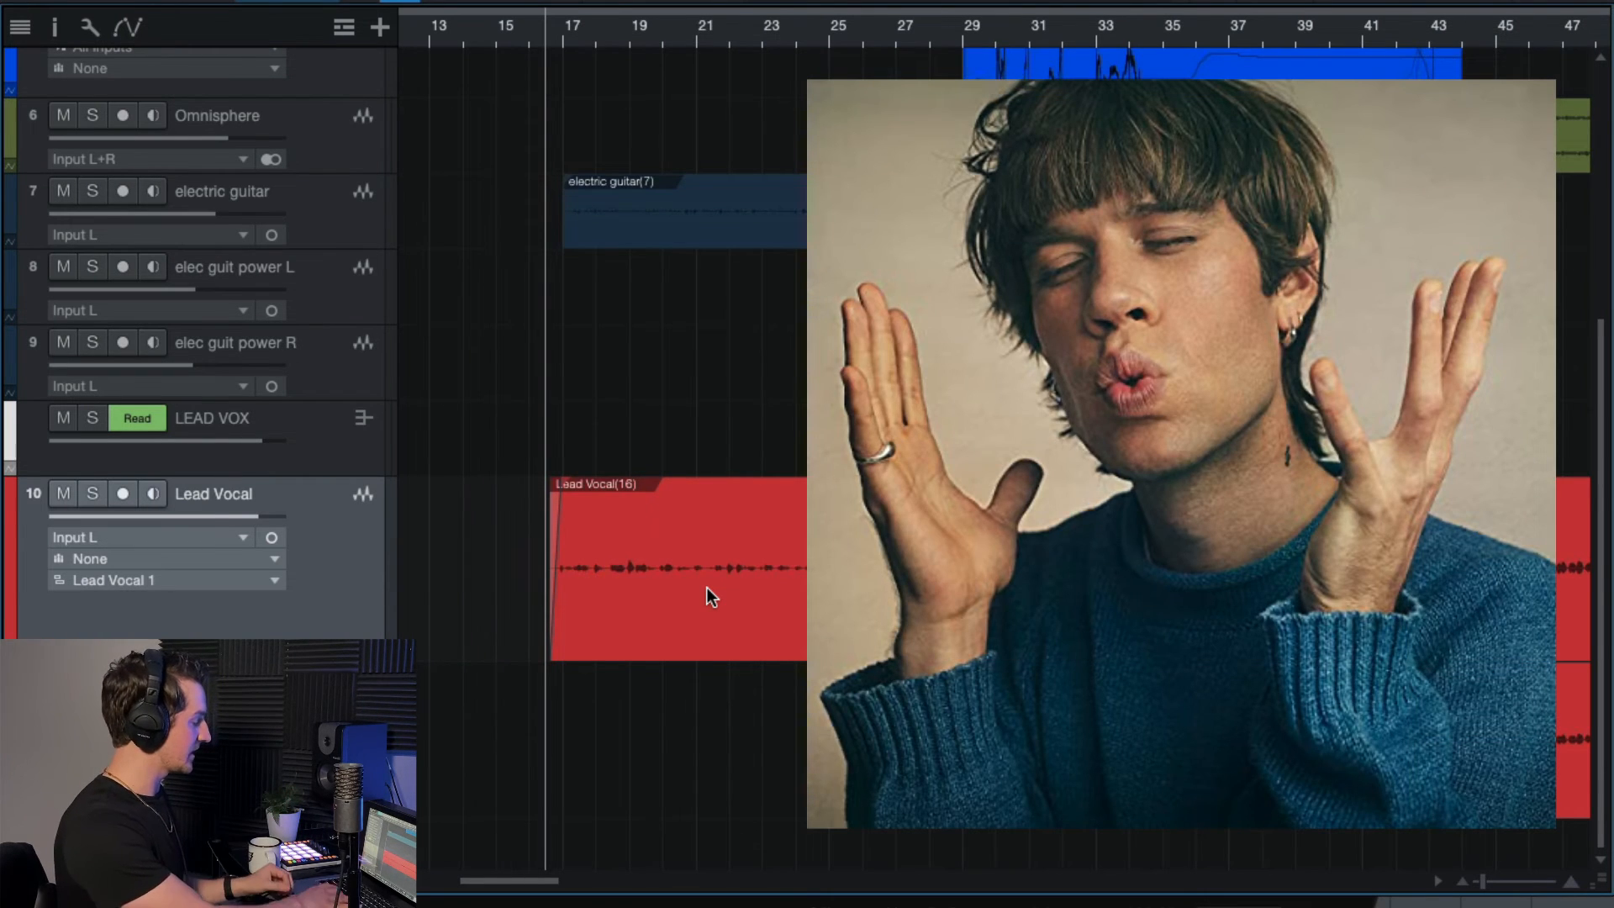
pyautogui.press('space')
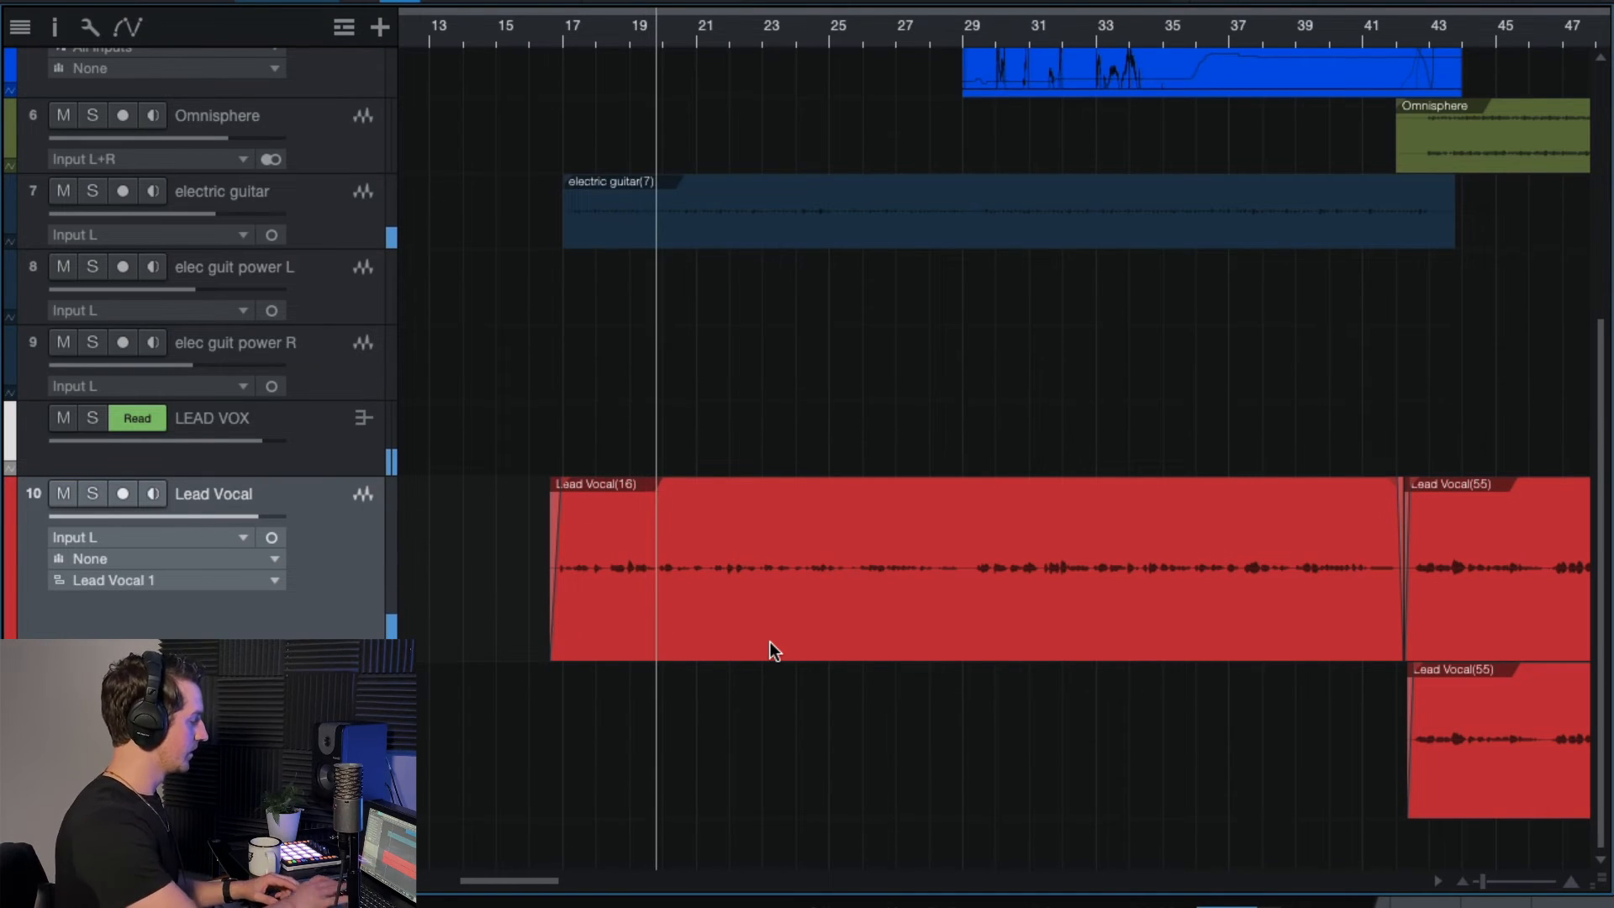
# Step: Open the mixer and inspect the LEAD VOX bus's Pro EQ and SausageFattener inserts
pyautogui.press('F3')
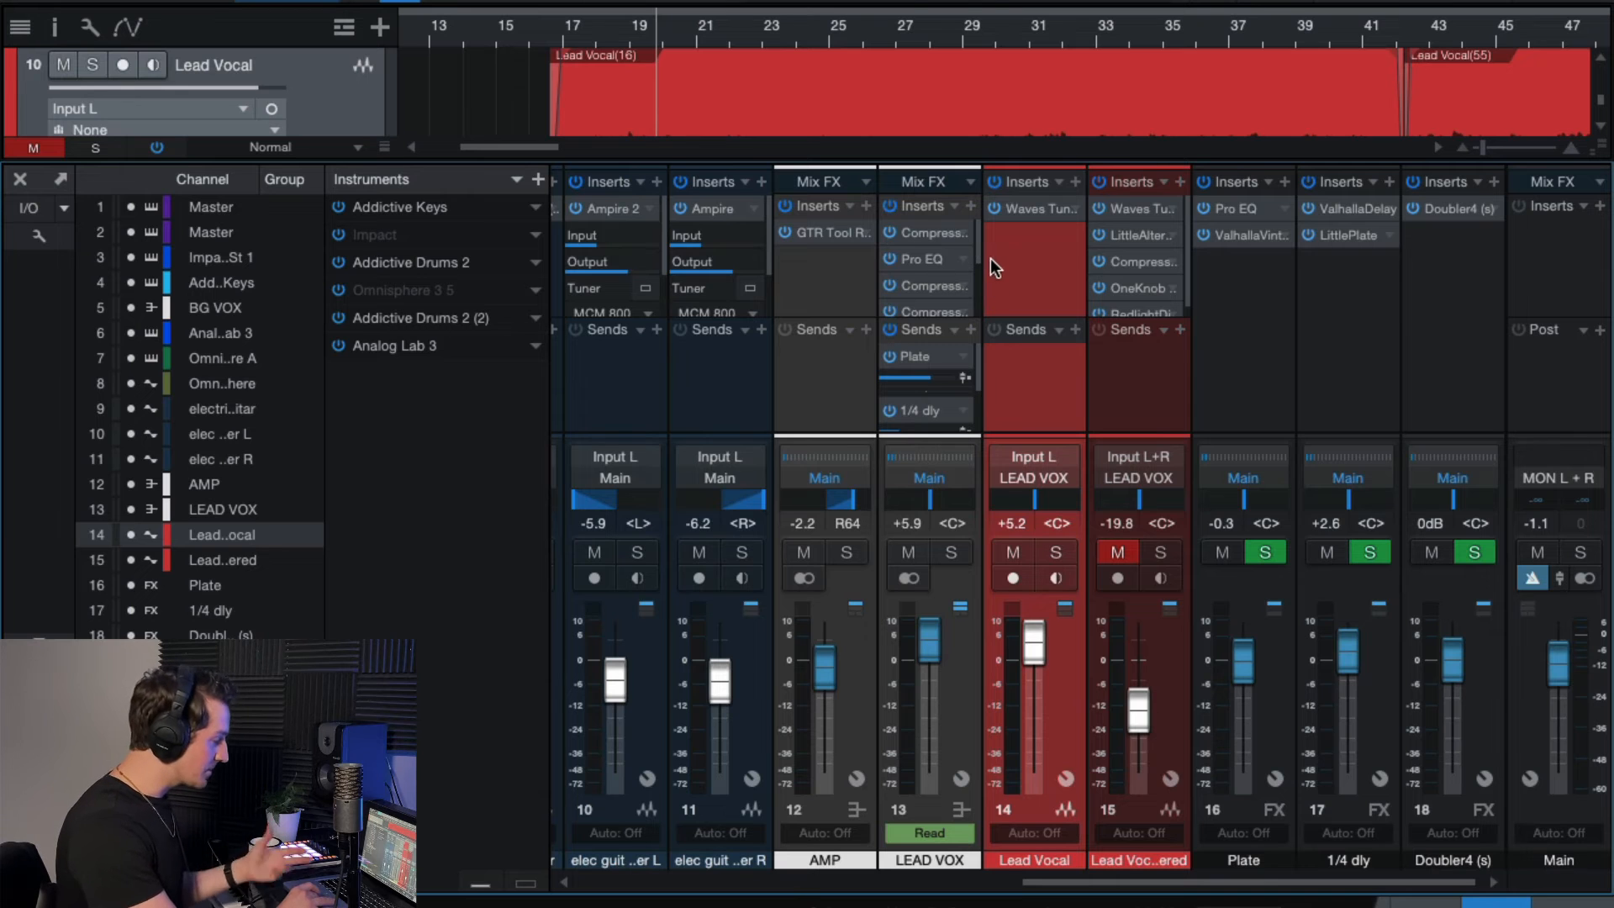
pyautogui.click(929, 259)
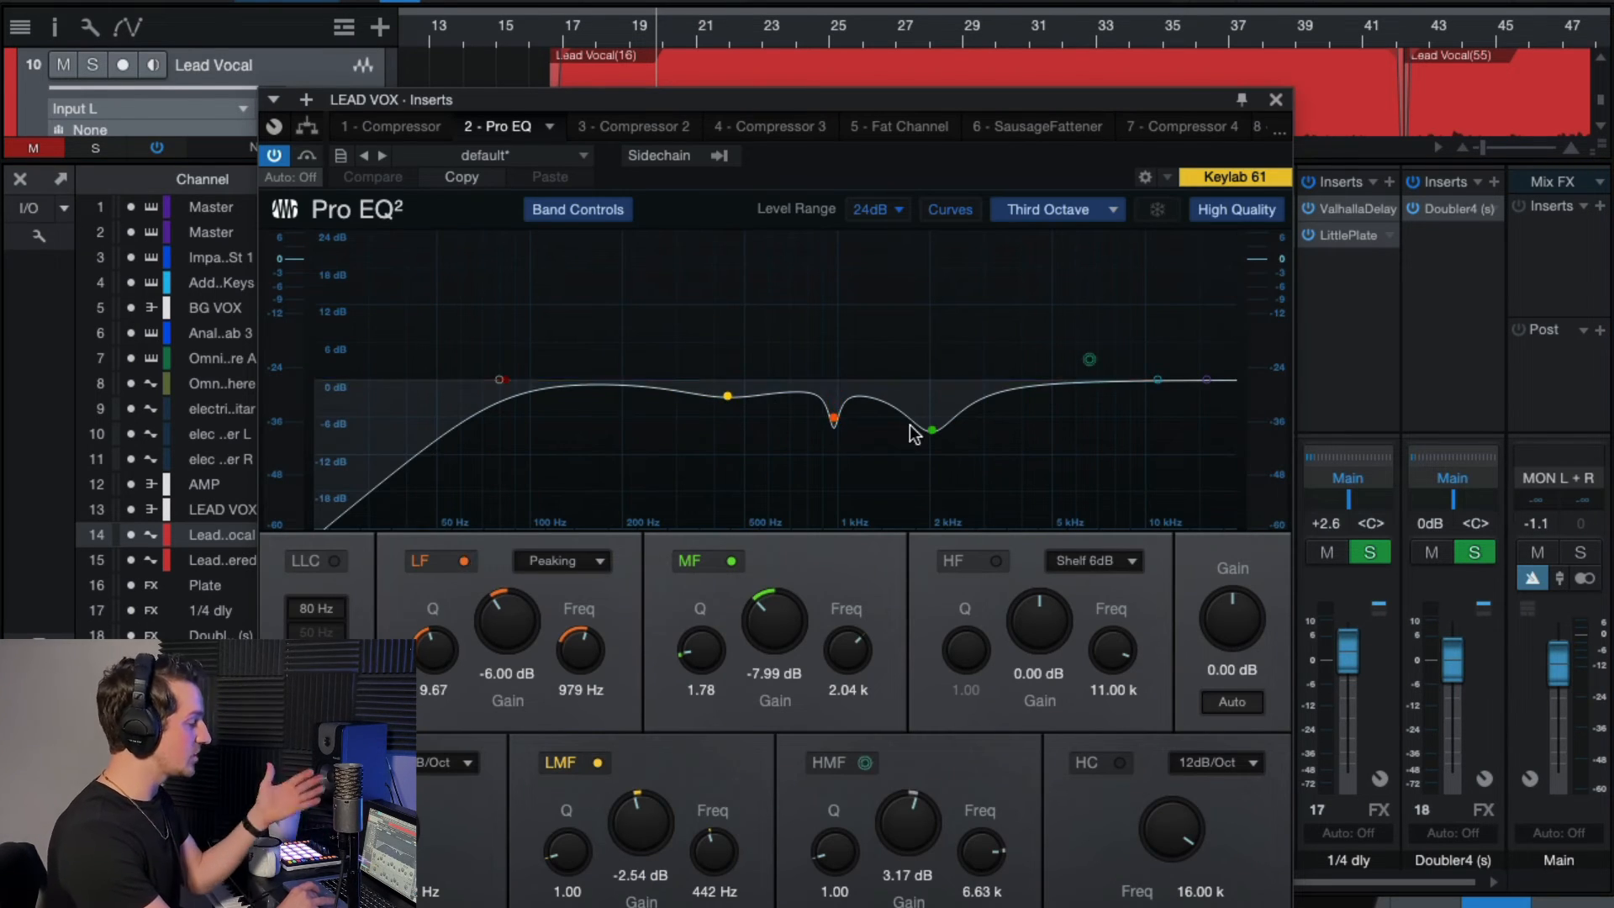
pyautogui.click(1275, 101)
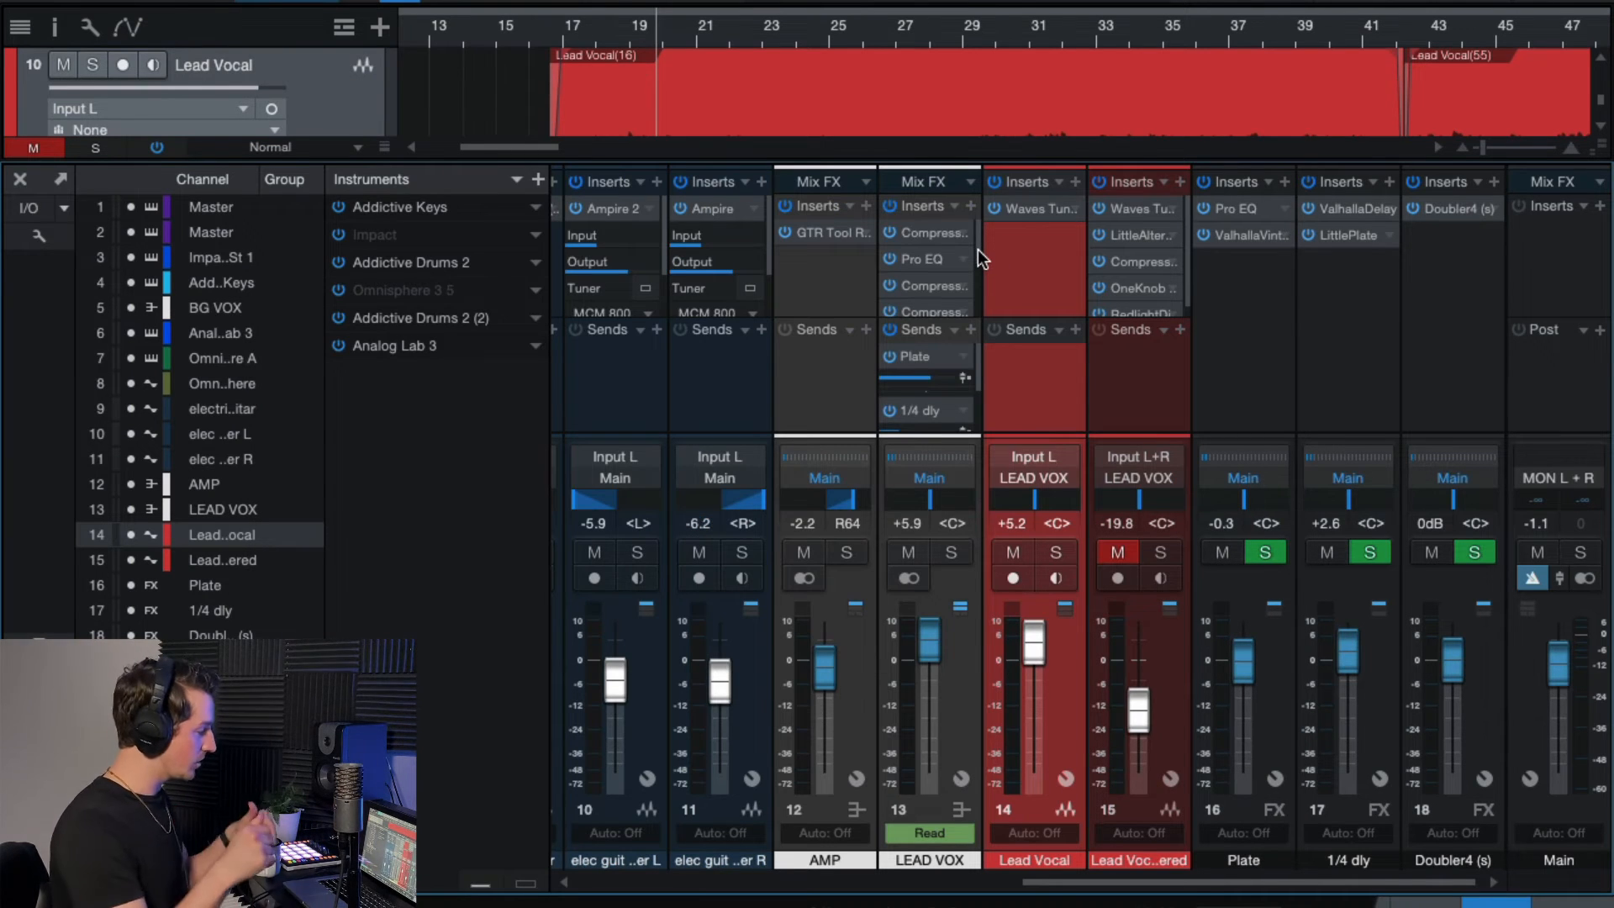
pyautogui.scroll(-4, 981, 259)
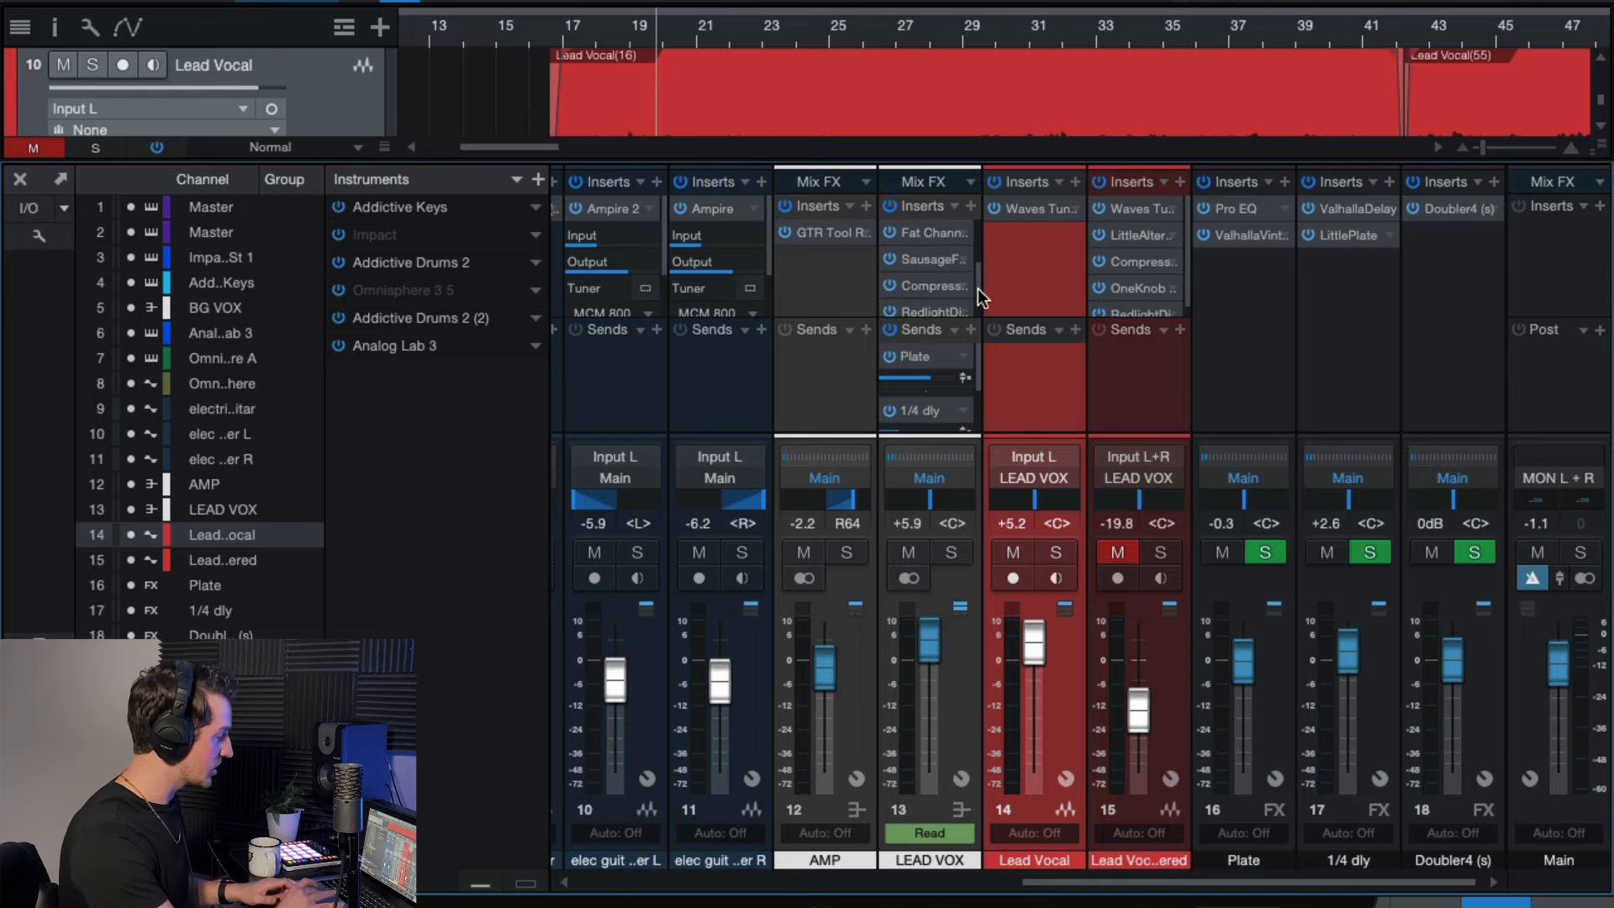
pyautogui.click(935, 255)
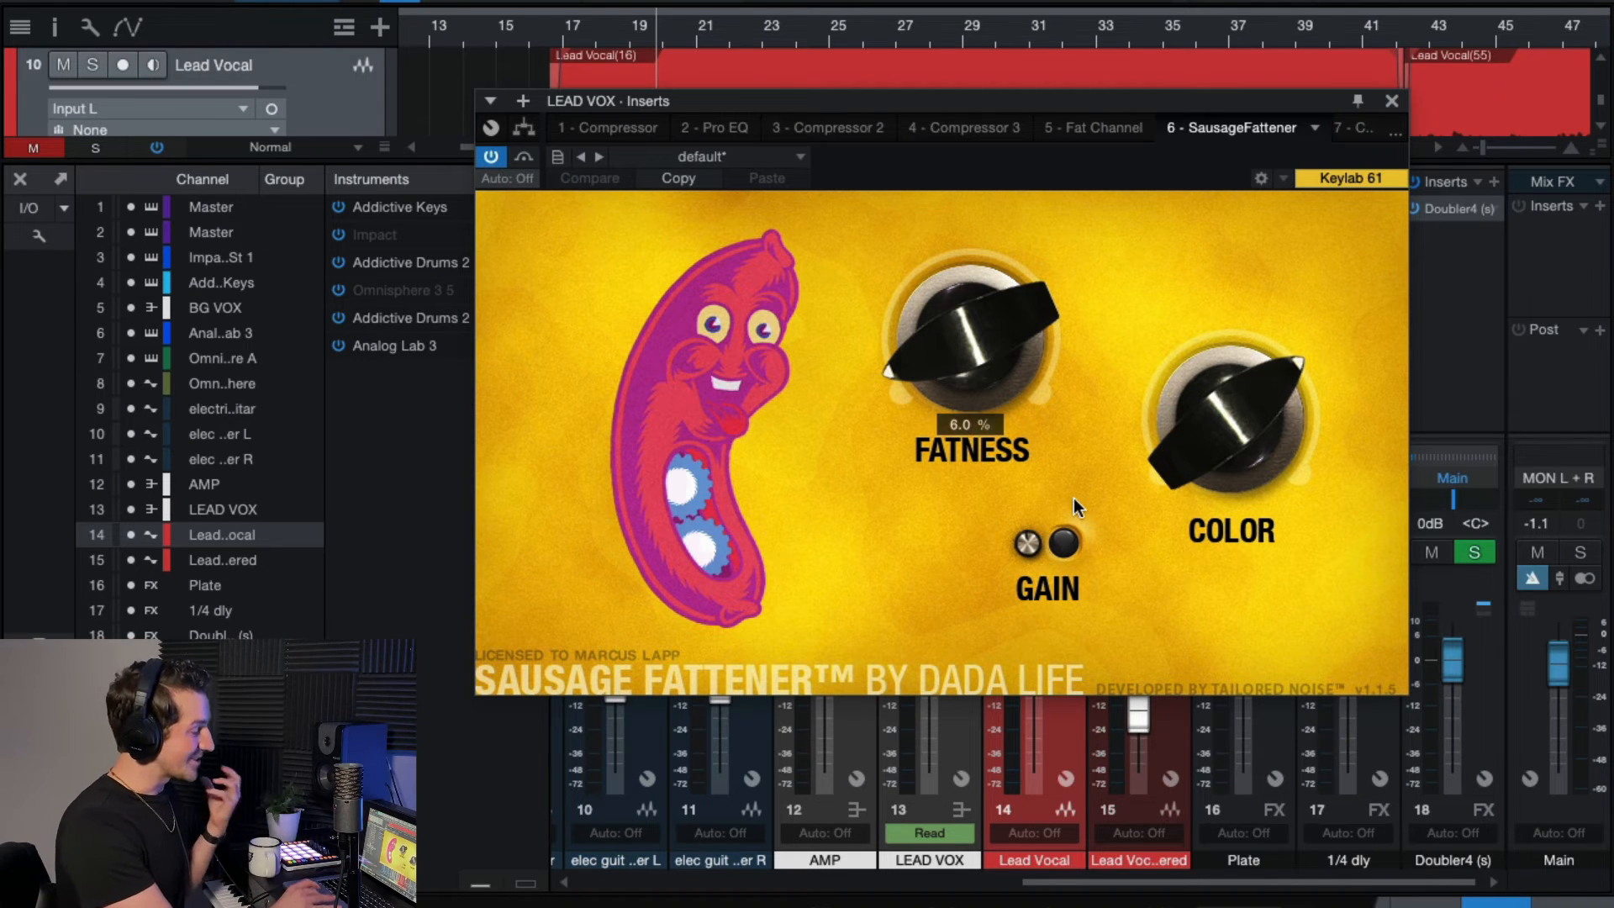
# Step: Play the Lead Vocal section from about bar 19 with the LEAD VOX bus's SausageFattener bypassed, then re-enable the plug-in to compare
pyautogui.moveTo(1212, 482)
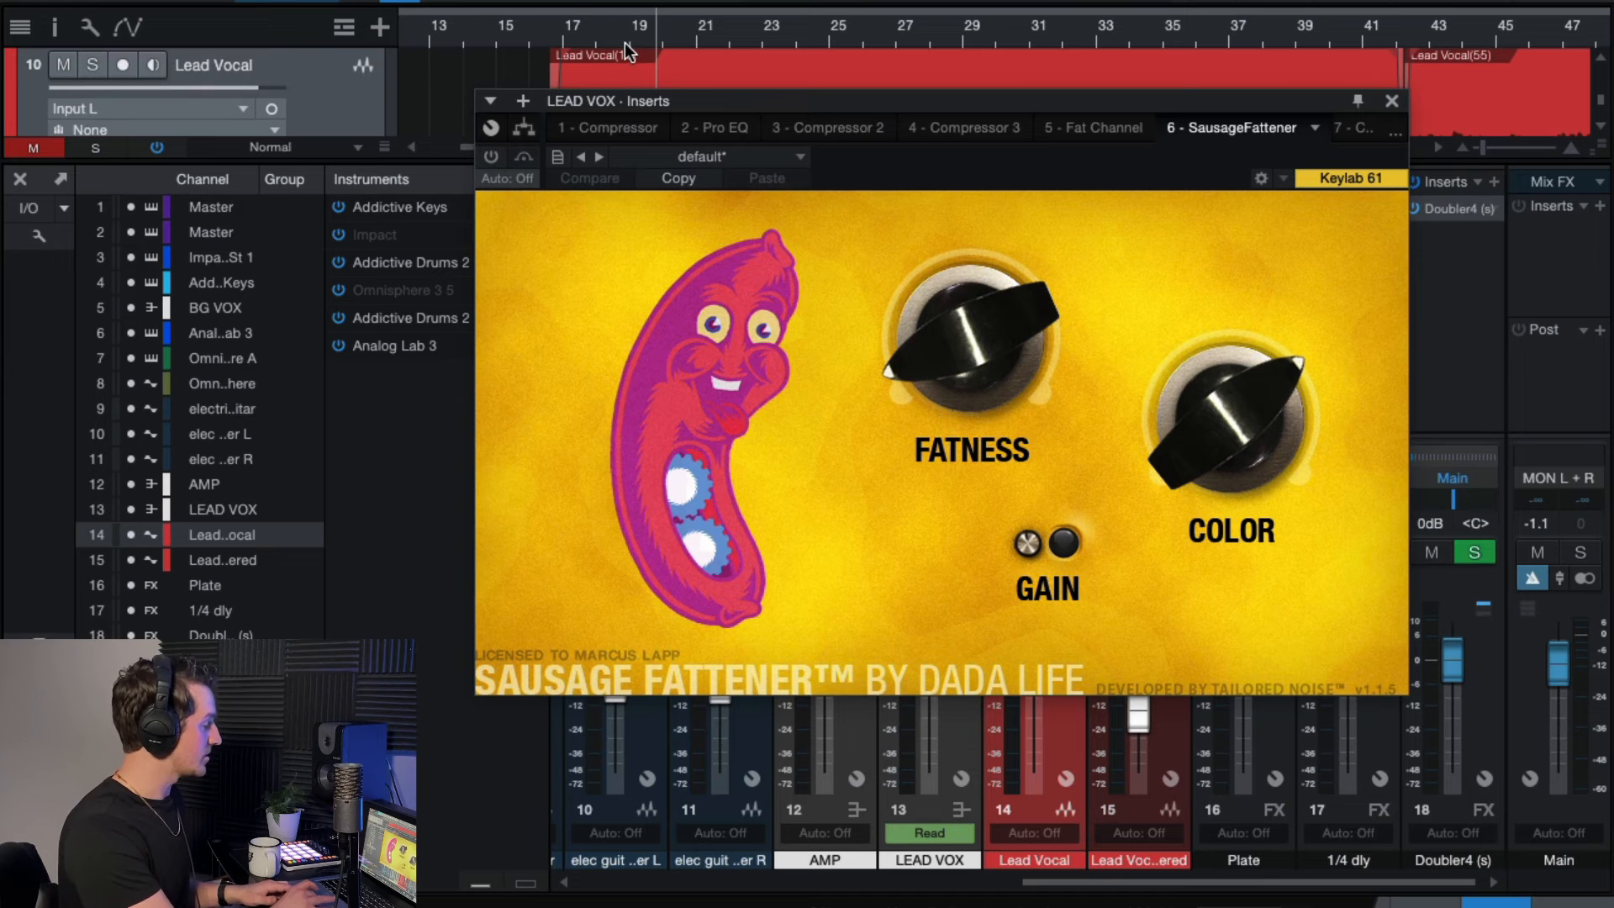
pyautogui.press('space')
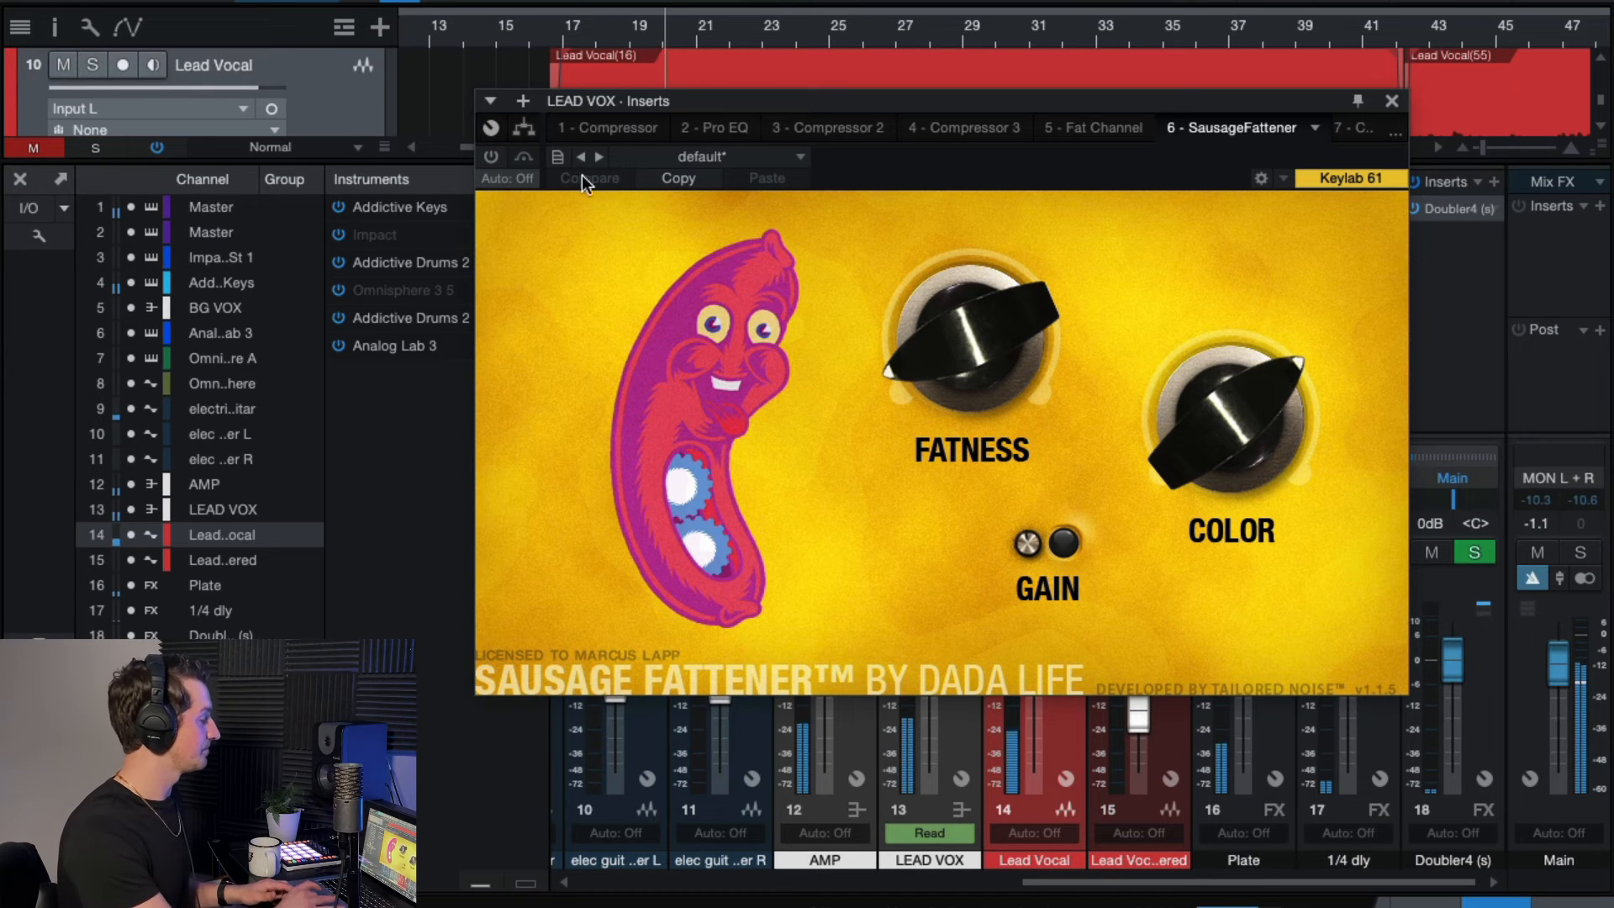
pyautogui.click(493, 157)
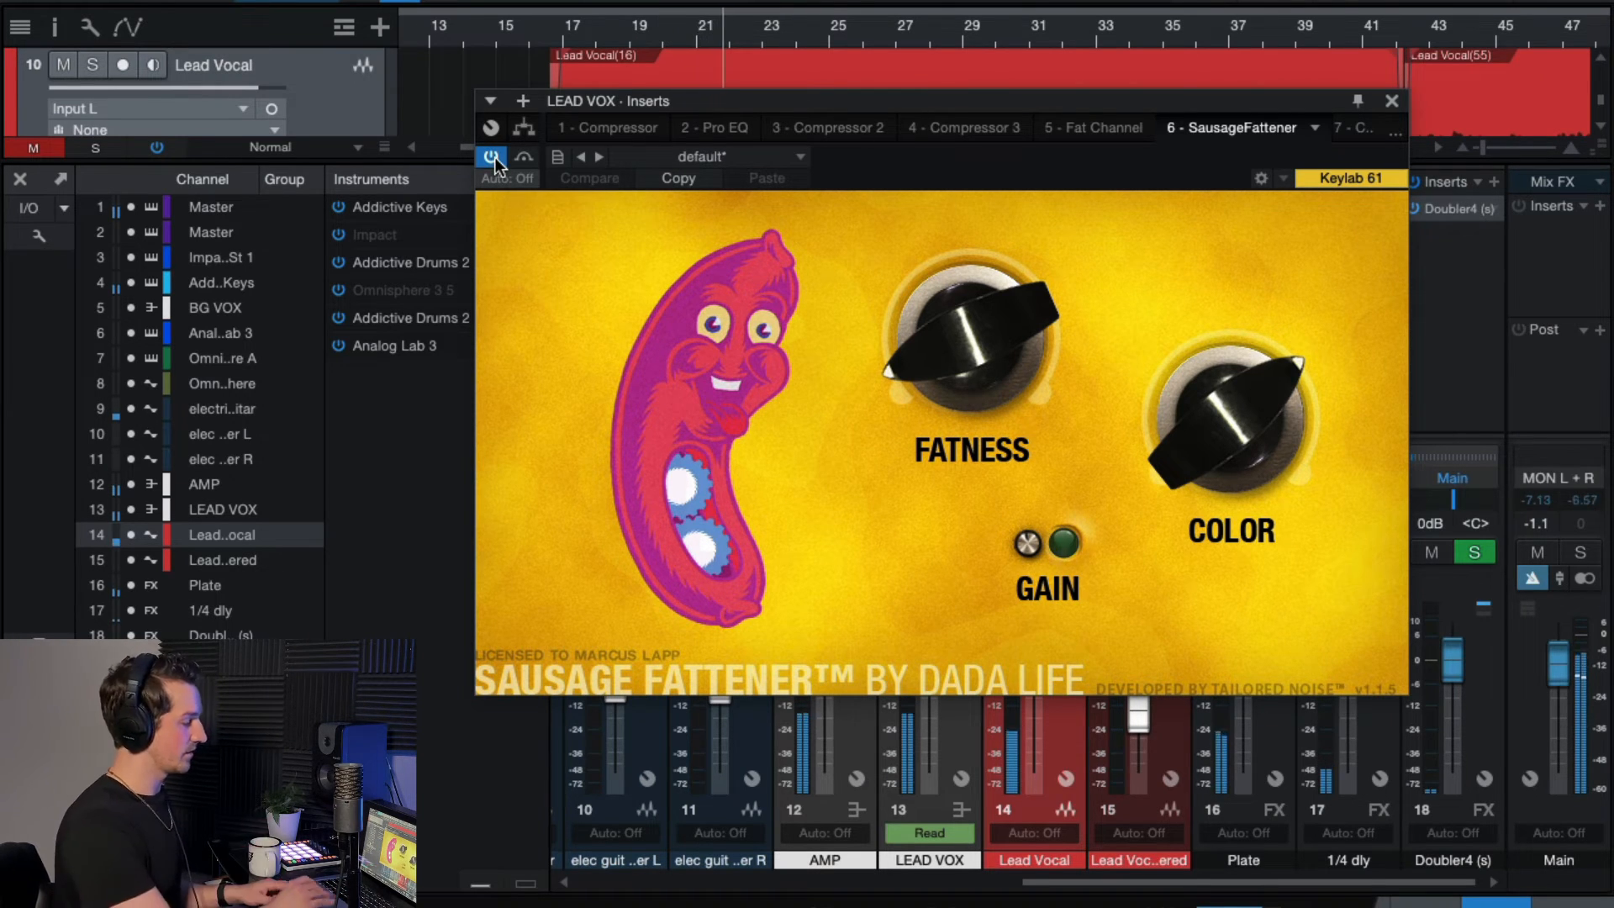
# Step: Raise SausageFattener's Color to 100% and compare the vocal with the plug-in bypassed and active during playback
pyautogui.moveTo(1270, 454); pyautogui.dragTo(1270, 379)
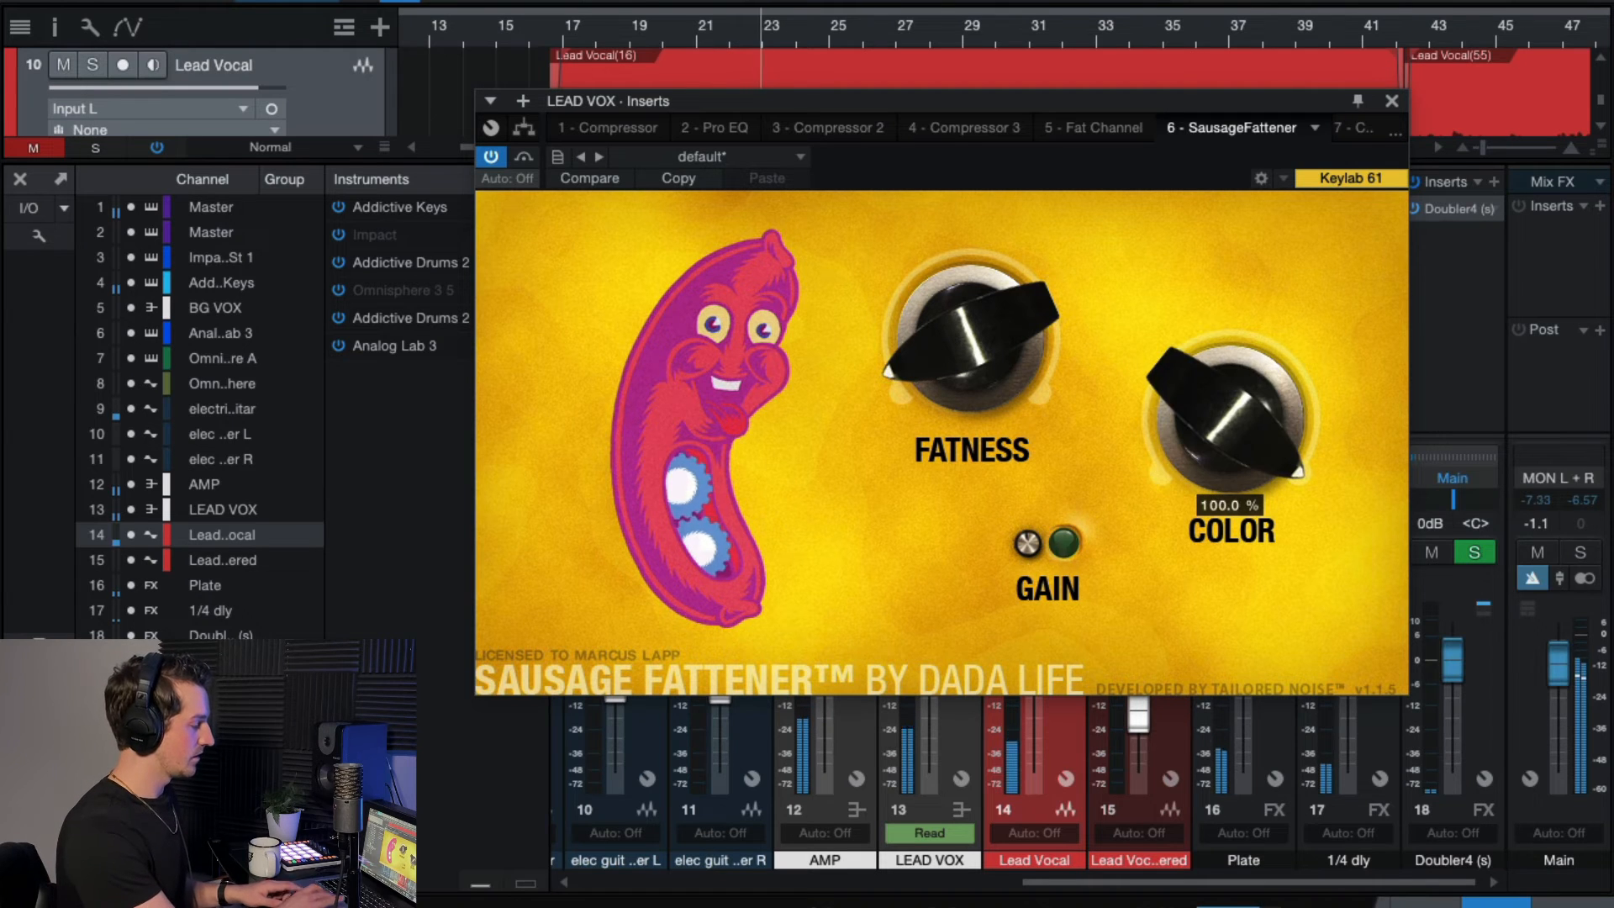
pyautogui.click(493, 157)
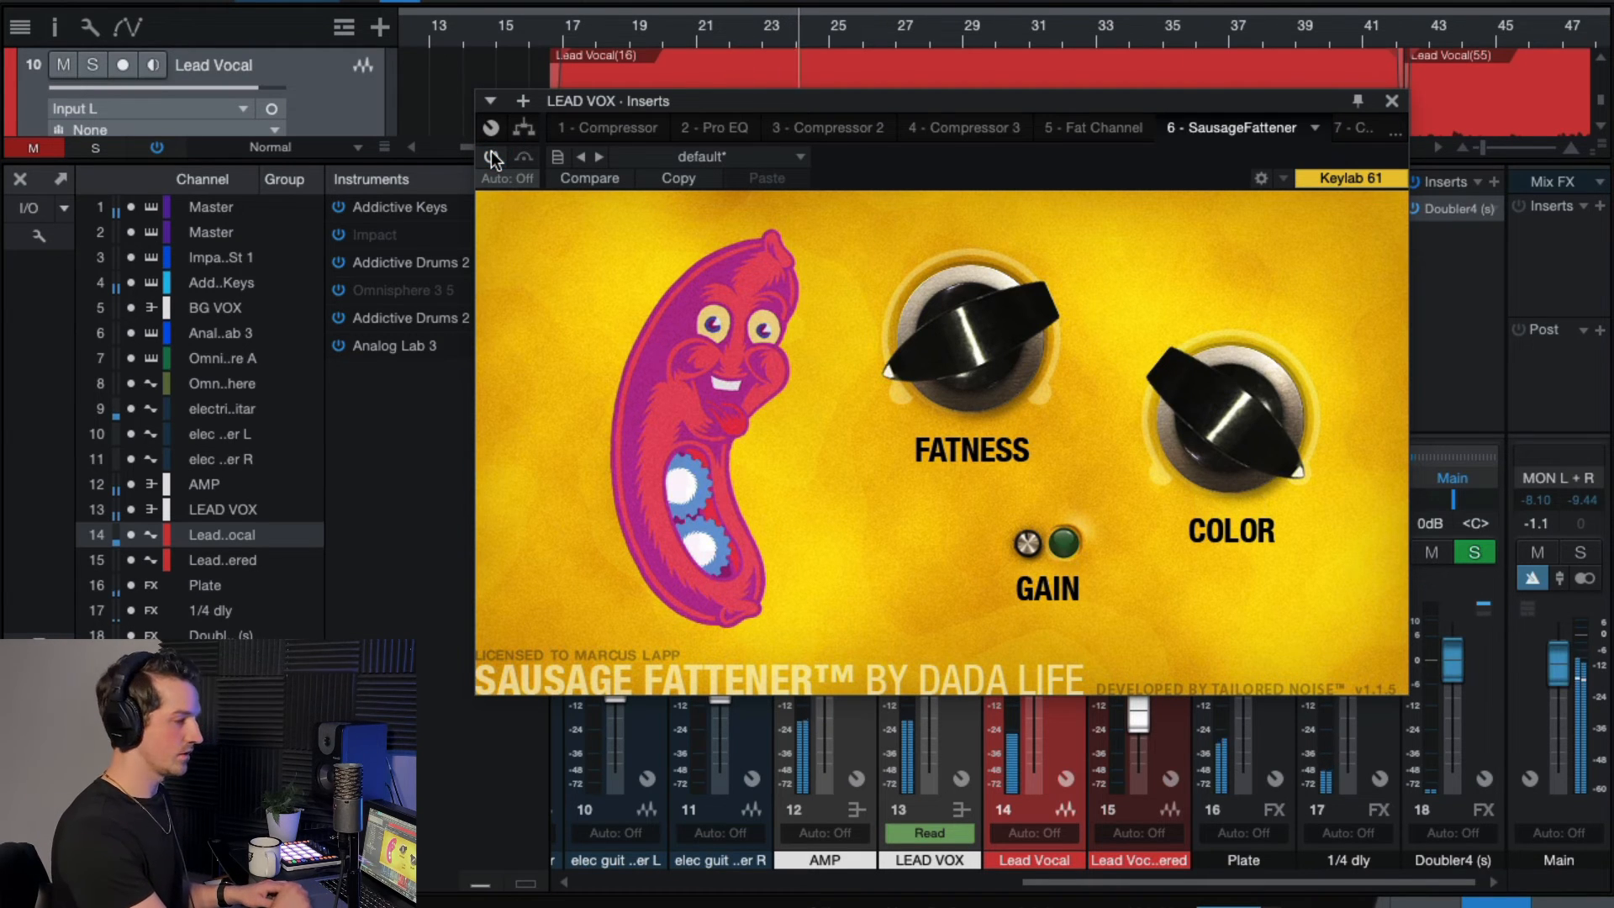
pyautogui.click(493, 157)
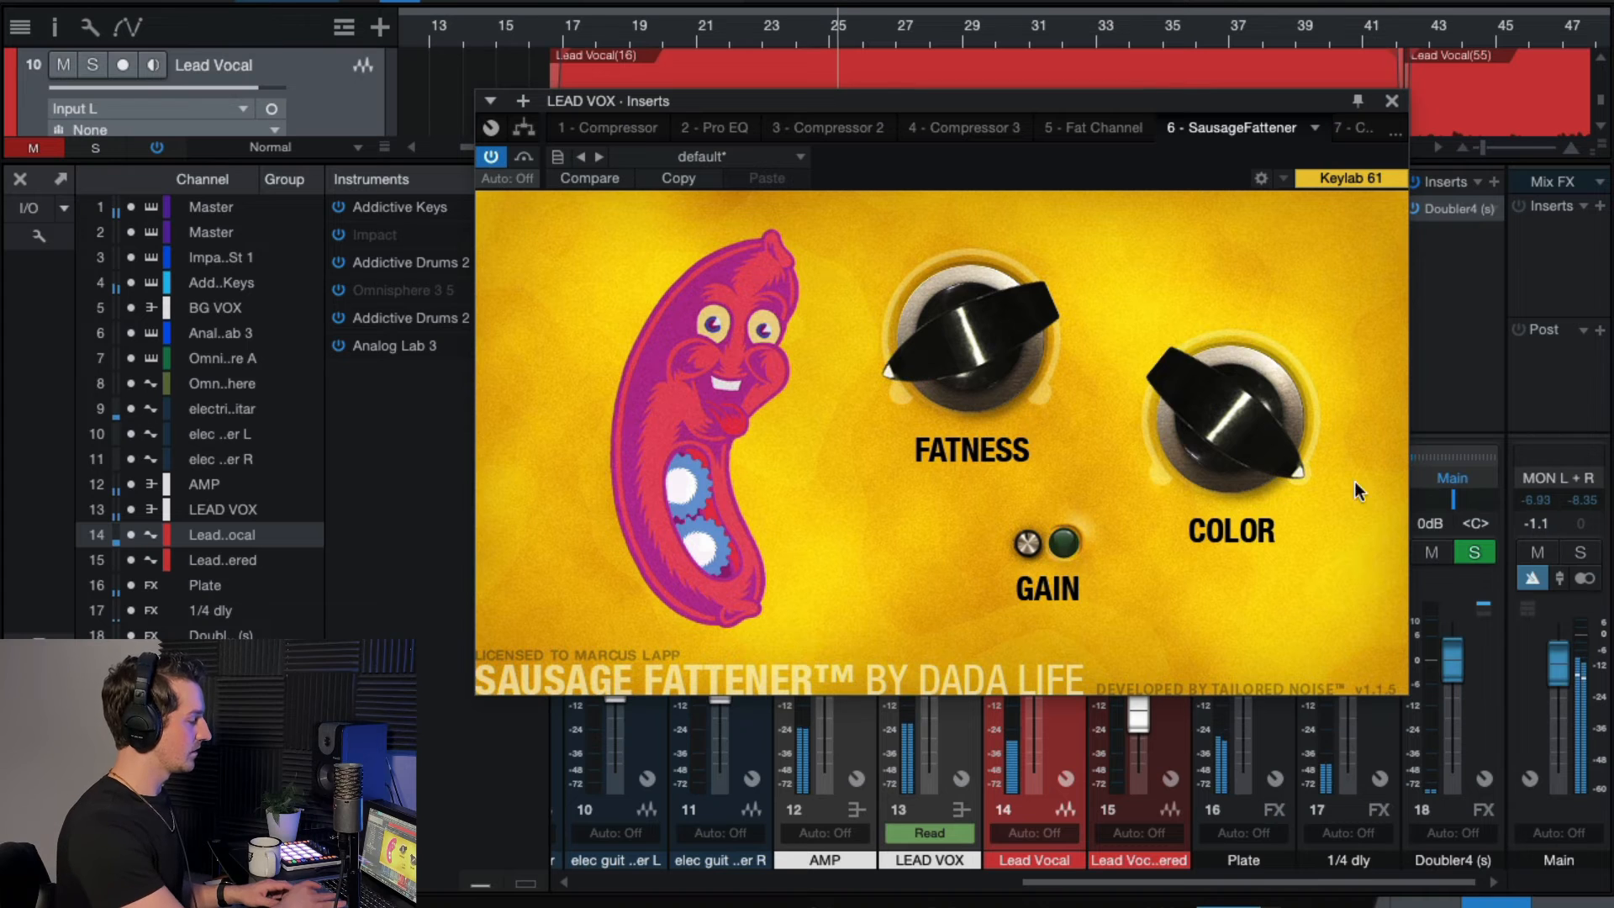
# Step: Set SausageFattener's Color to about 73%, stop playback and close the LEAD VOX inserts window
pyautogui.moveTo(1315, 445); pyautogui.dragTo(1300, 569)
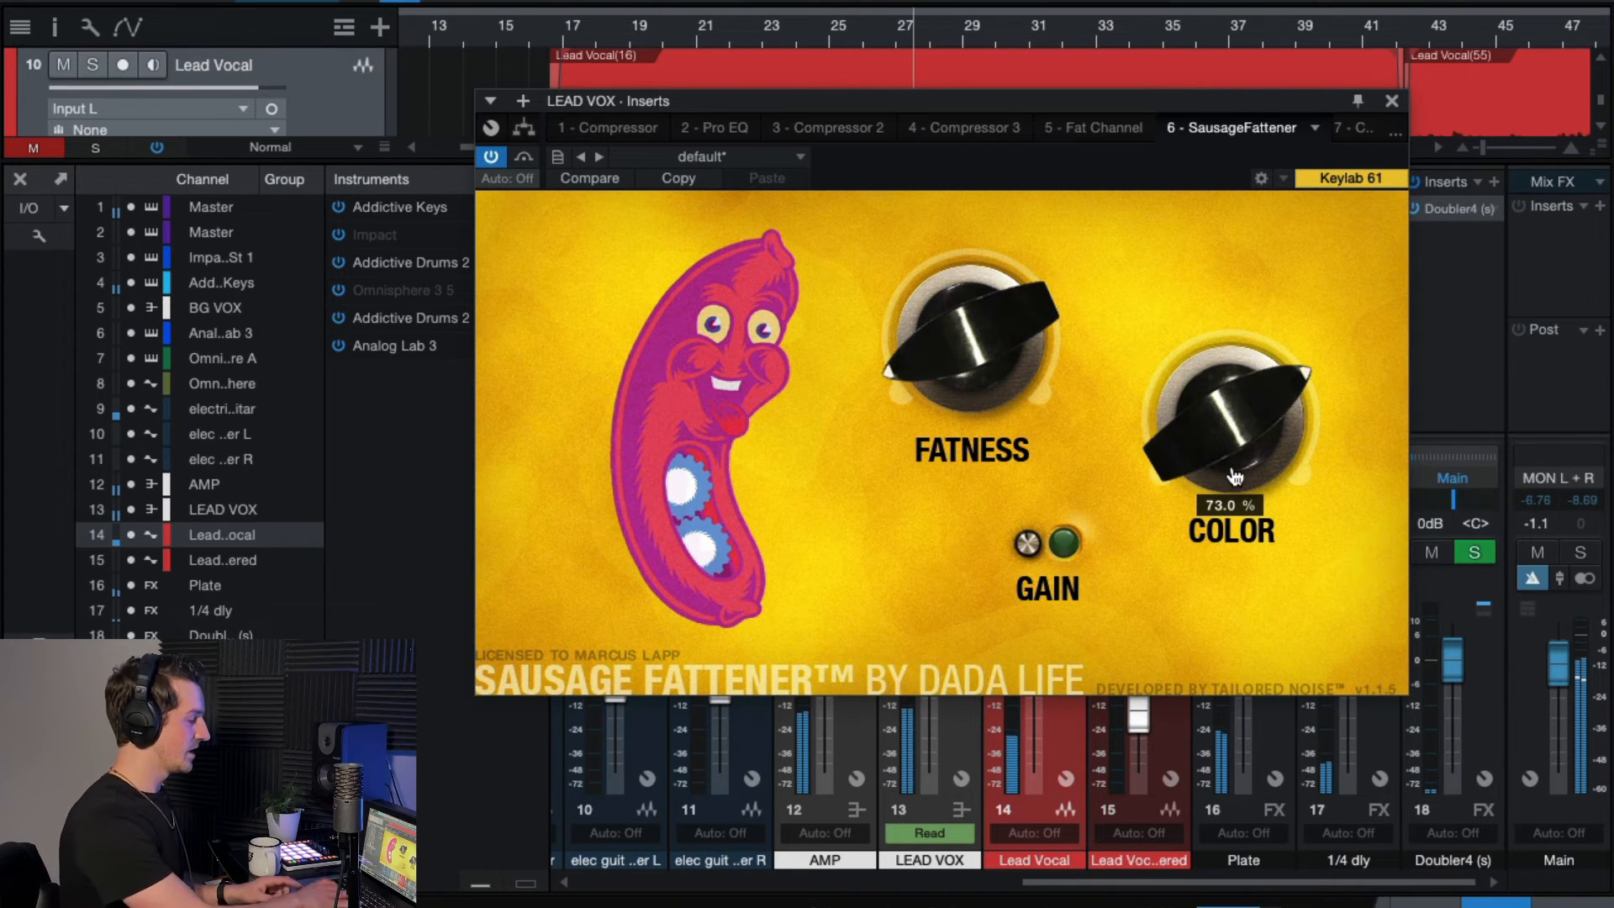
pyautogui.press('space')
pyautogui.click(1392, 102)
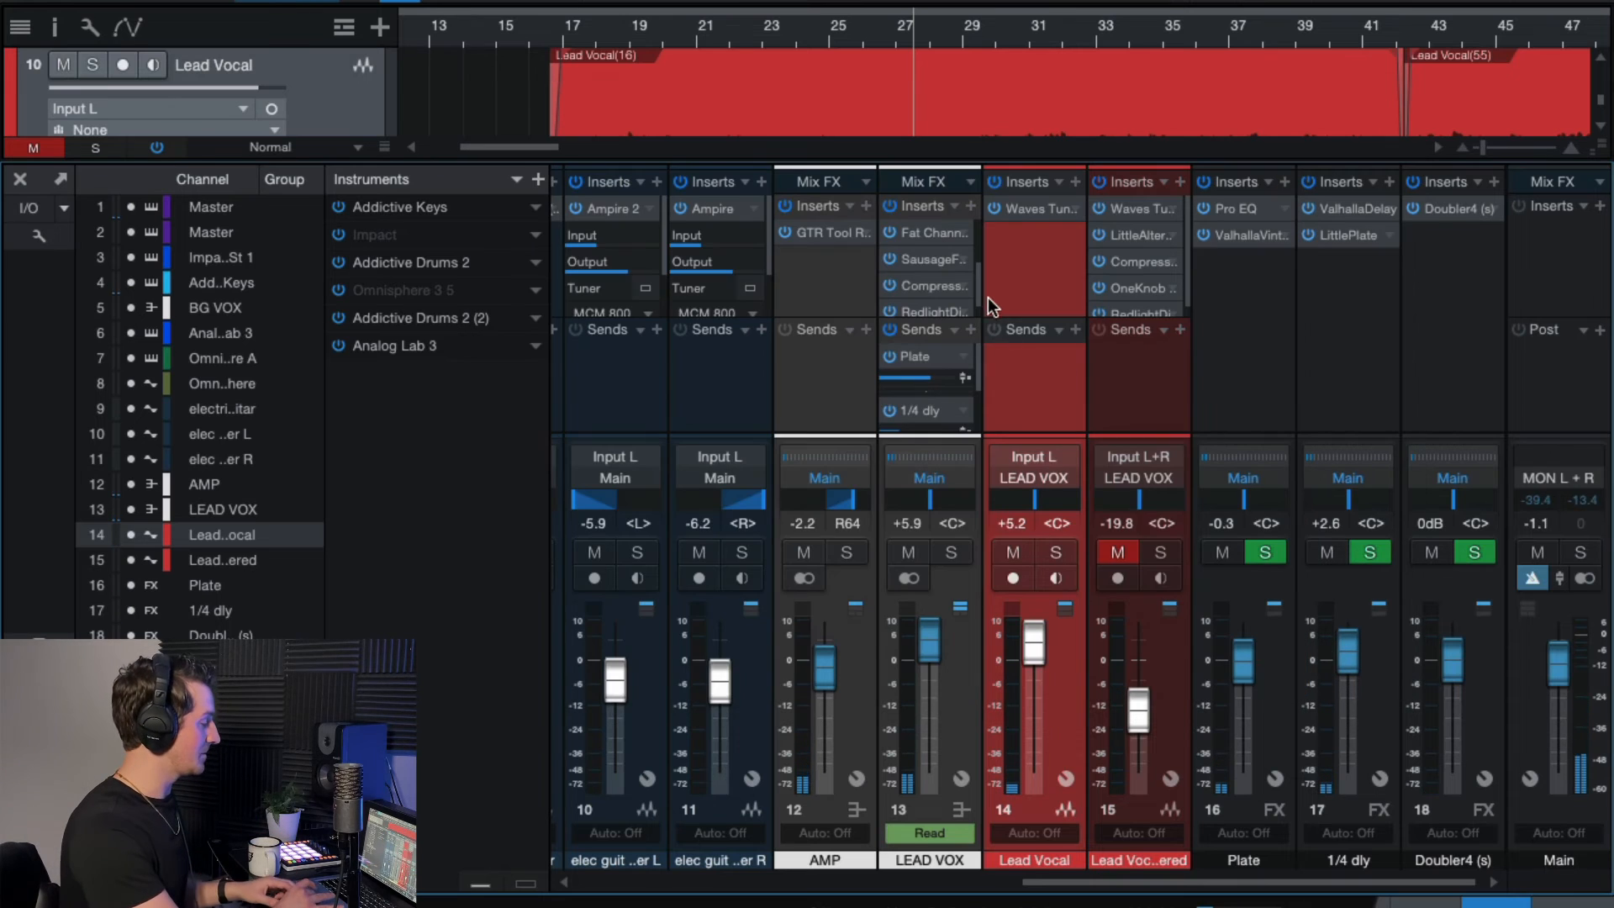
# Step: Bypass SausageFattener on the LEAD VOX bus, then inspect the low-mid band in the bus's Pro EQ and close it
pyautogui.click(888, 259)
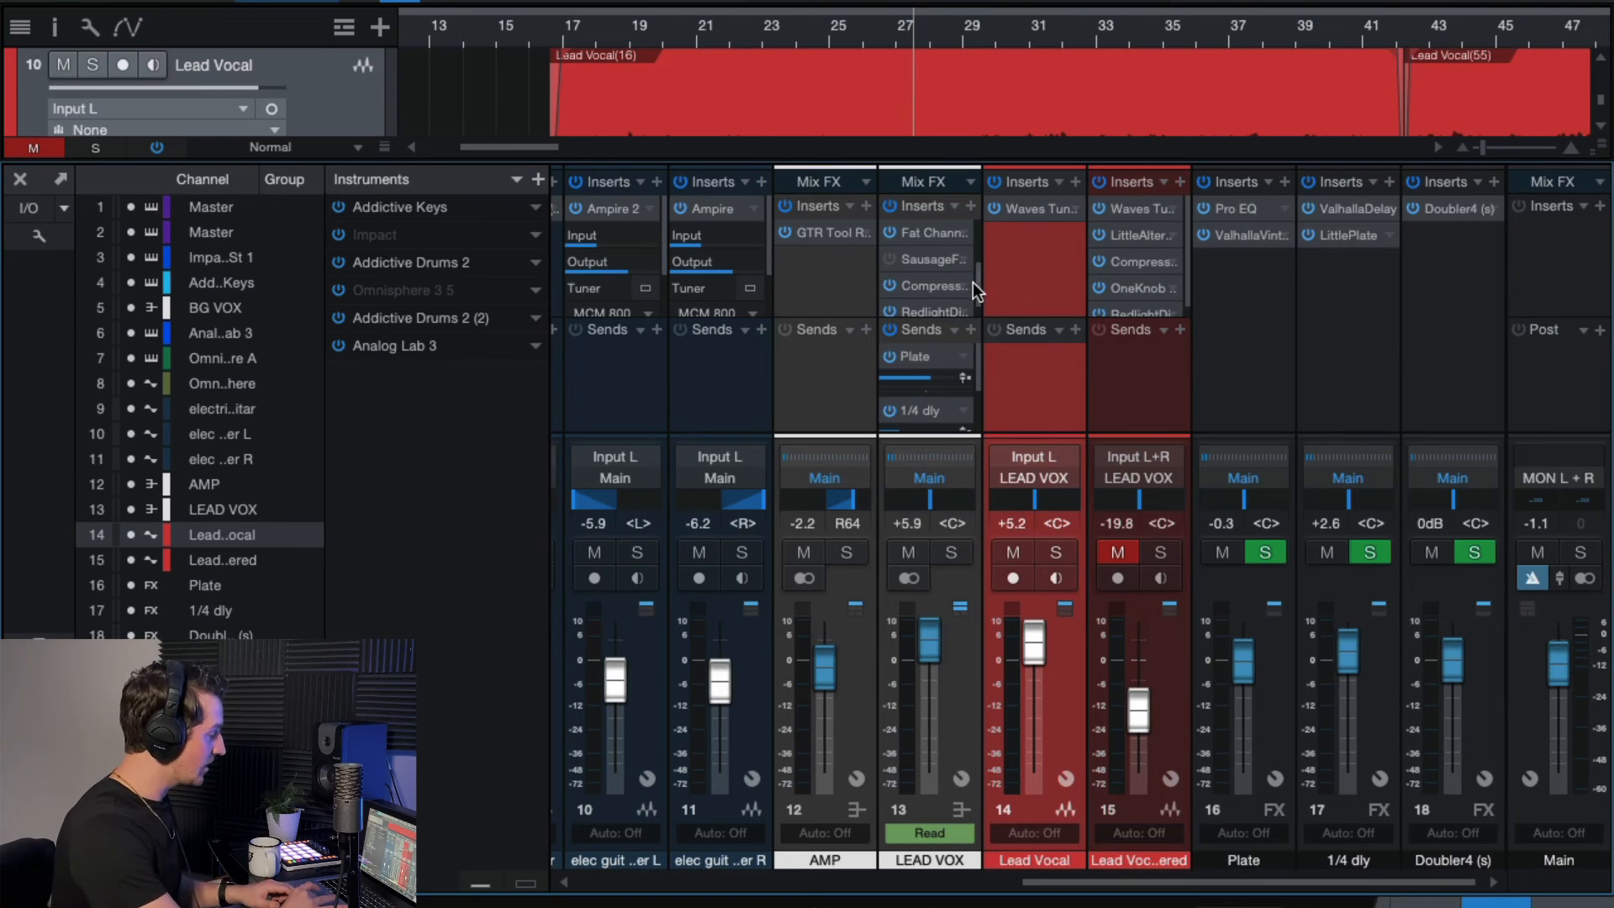
pyautogui.moveTo(975, 292); pyautogui.dragTo(982, 204)
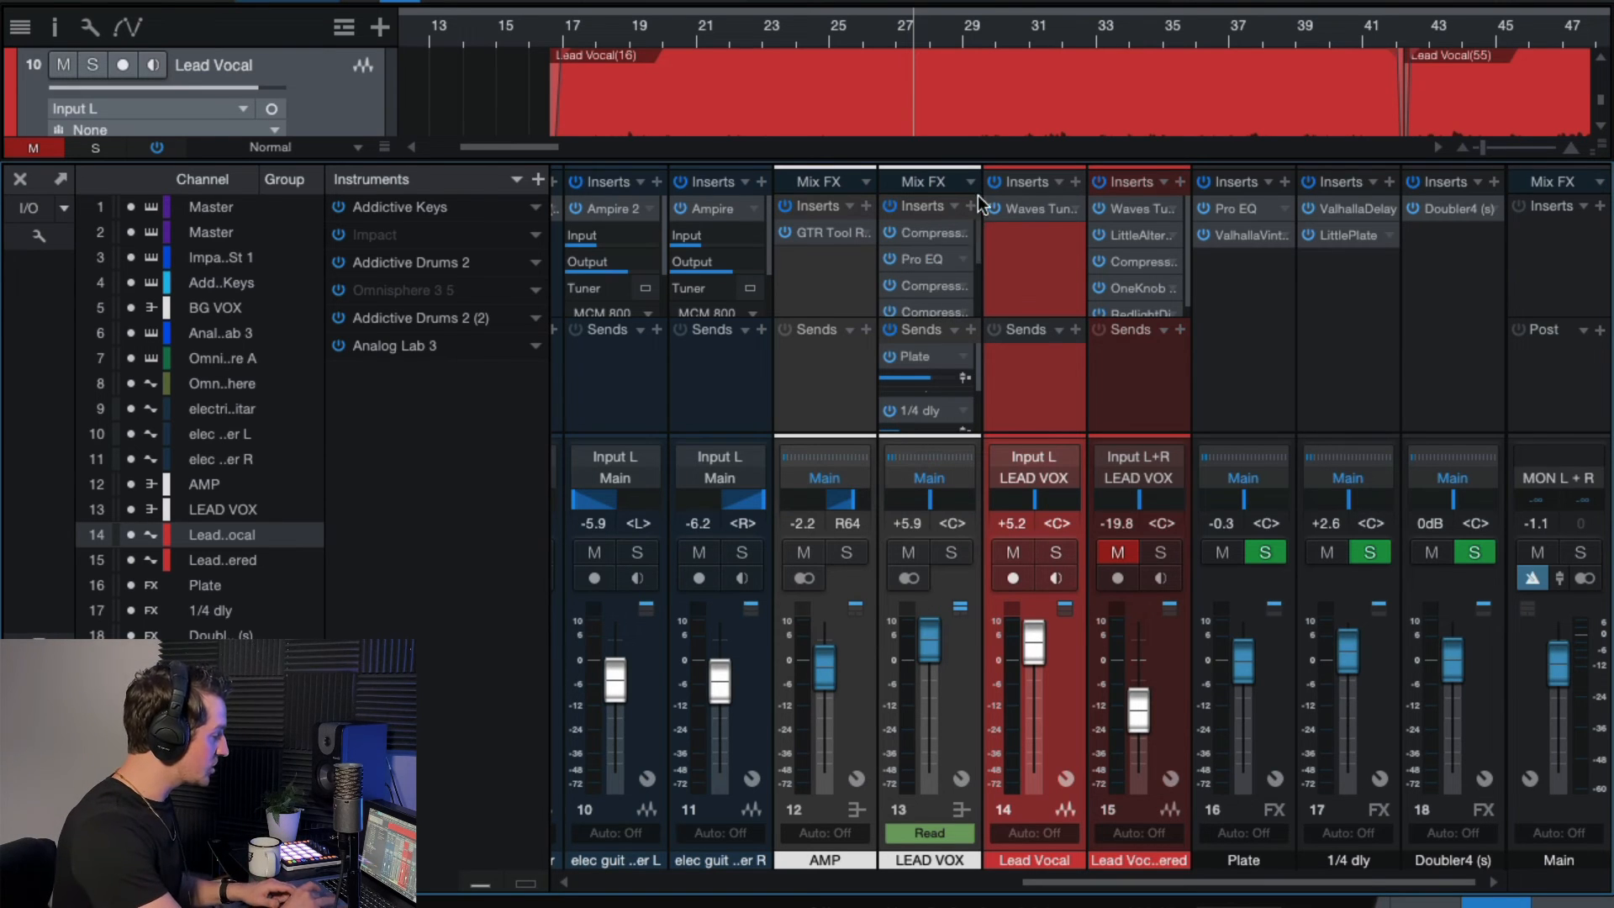
pyautogui.click(930, 264)
pyautogui.moveTo(1058, 99); pyautogui.dragTo(1058, 21)
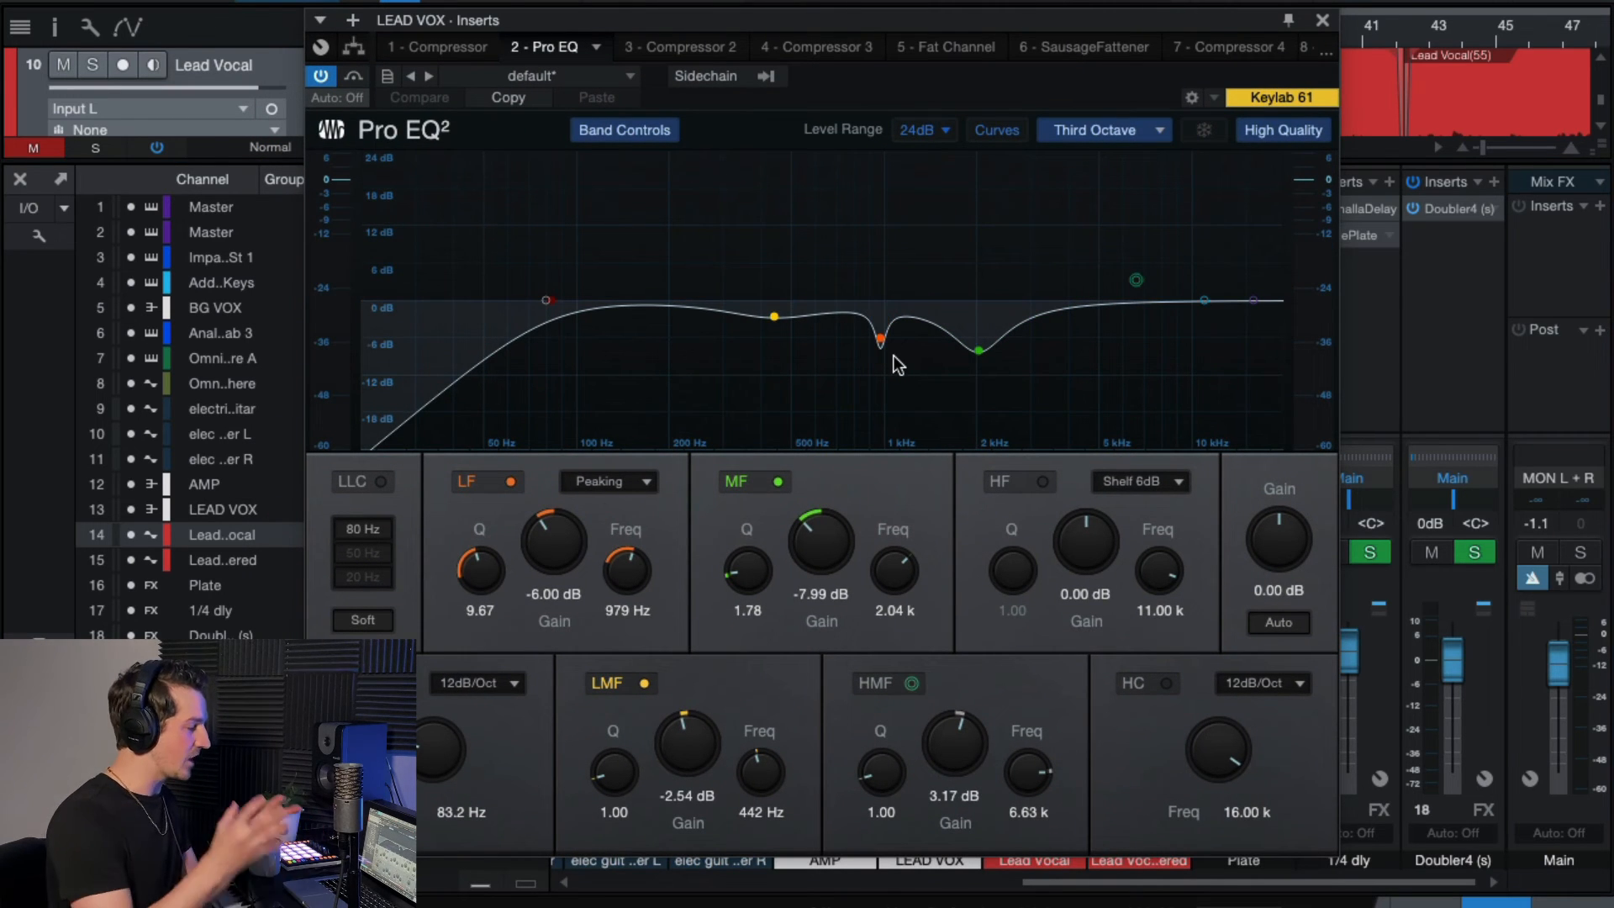
pyautogui.click(775, 317)
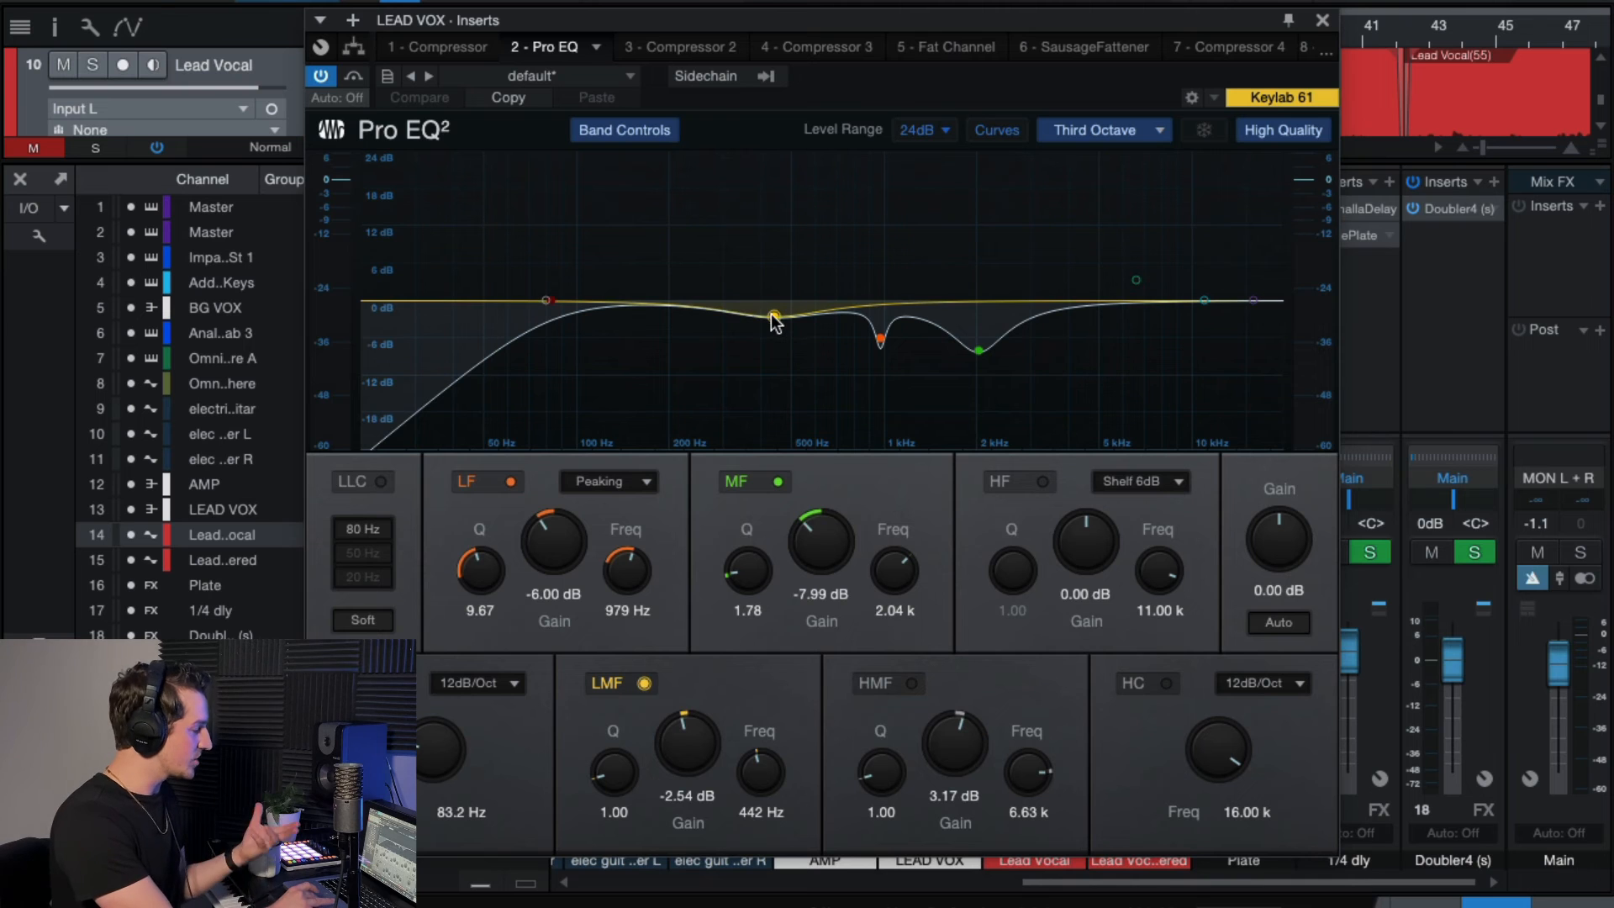
pyautogui.click(1323, 21)
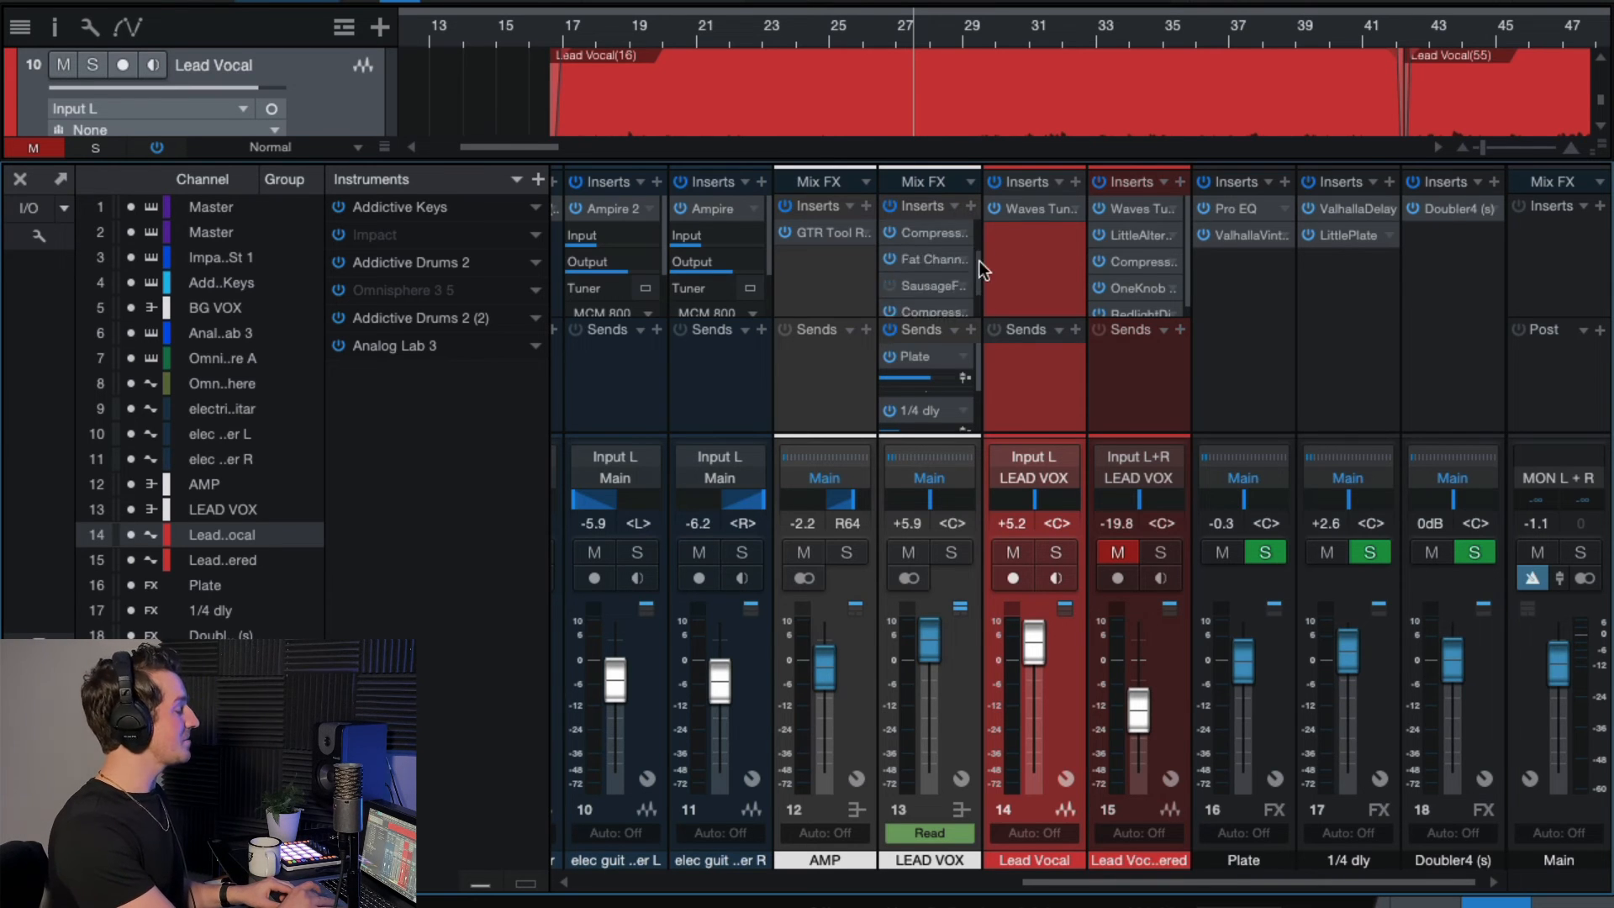
# Step: Close the mixer and bring all the Lead Vocal clips into view in the arrangement, including the doubled Lead Vocal(55) layer
pyautogui.click(21, 179)
pyautogui.scroll(-5, 941, 492)
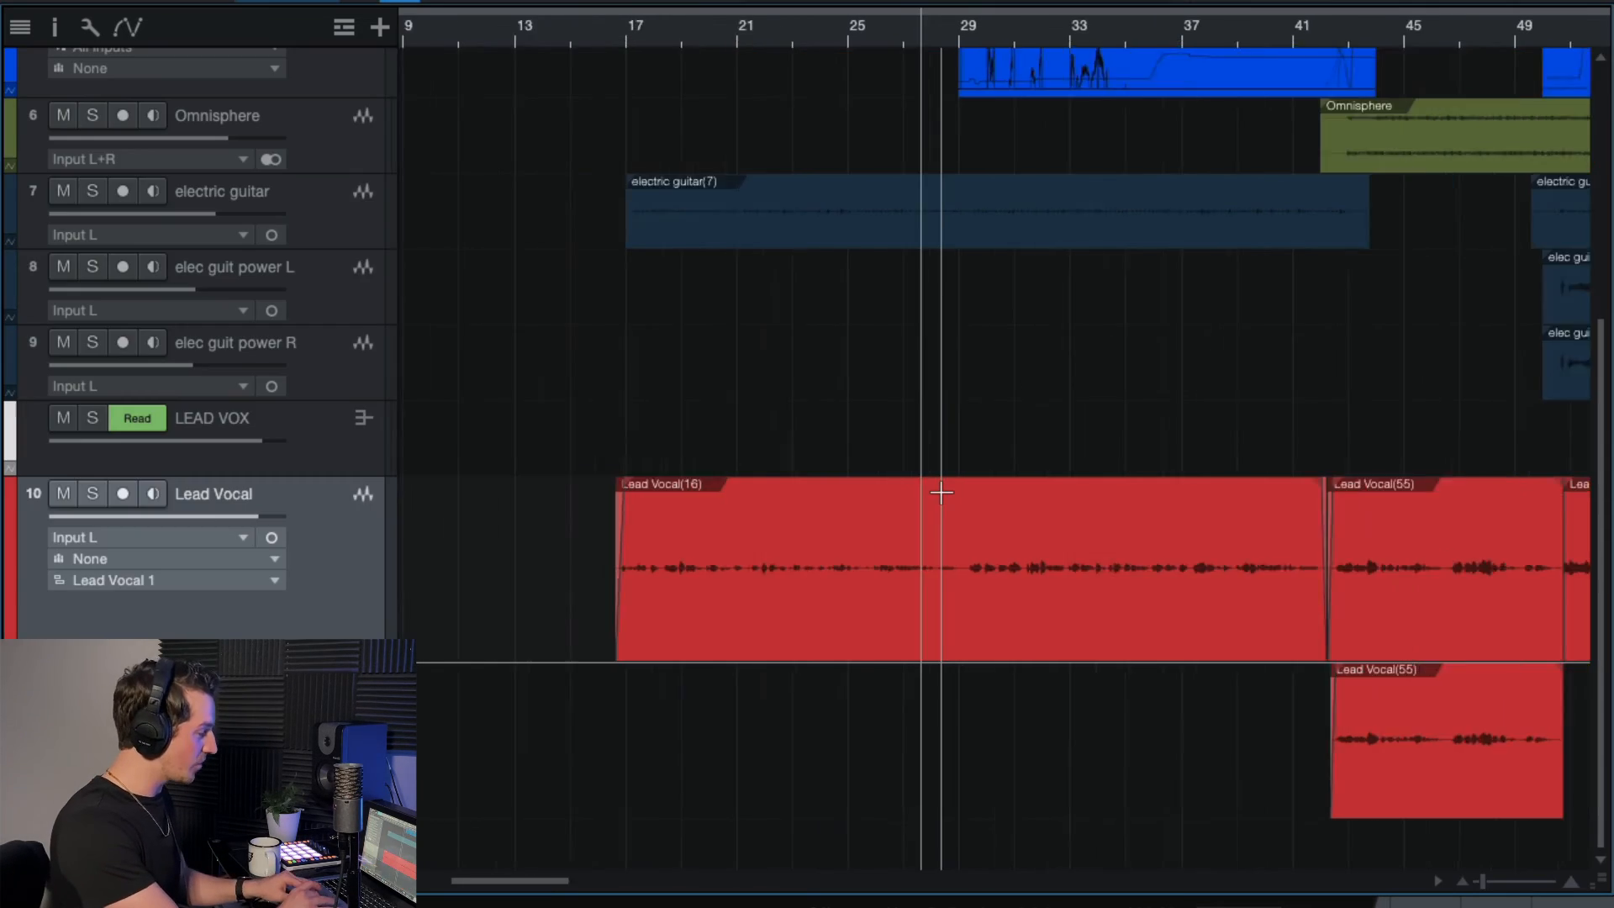
pyautogui.hscroll(3, 941, 493)
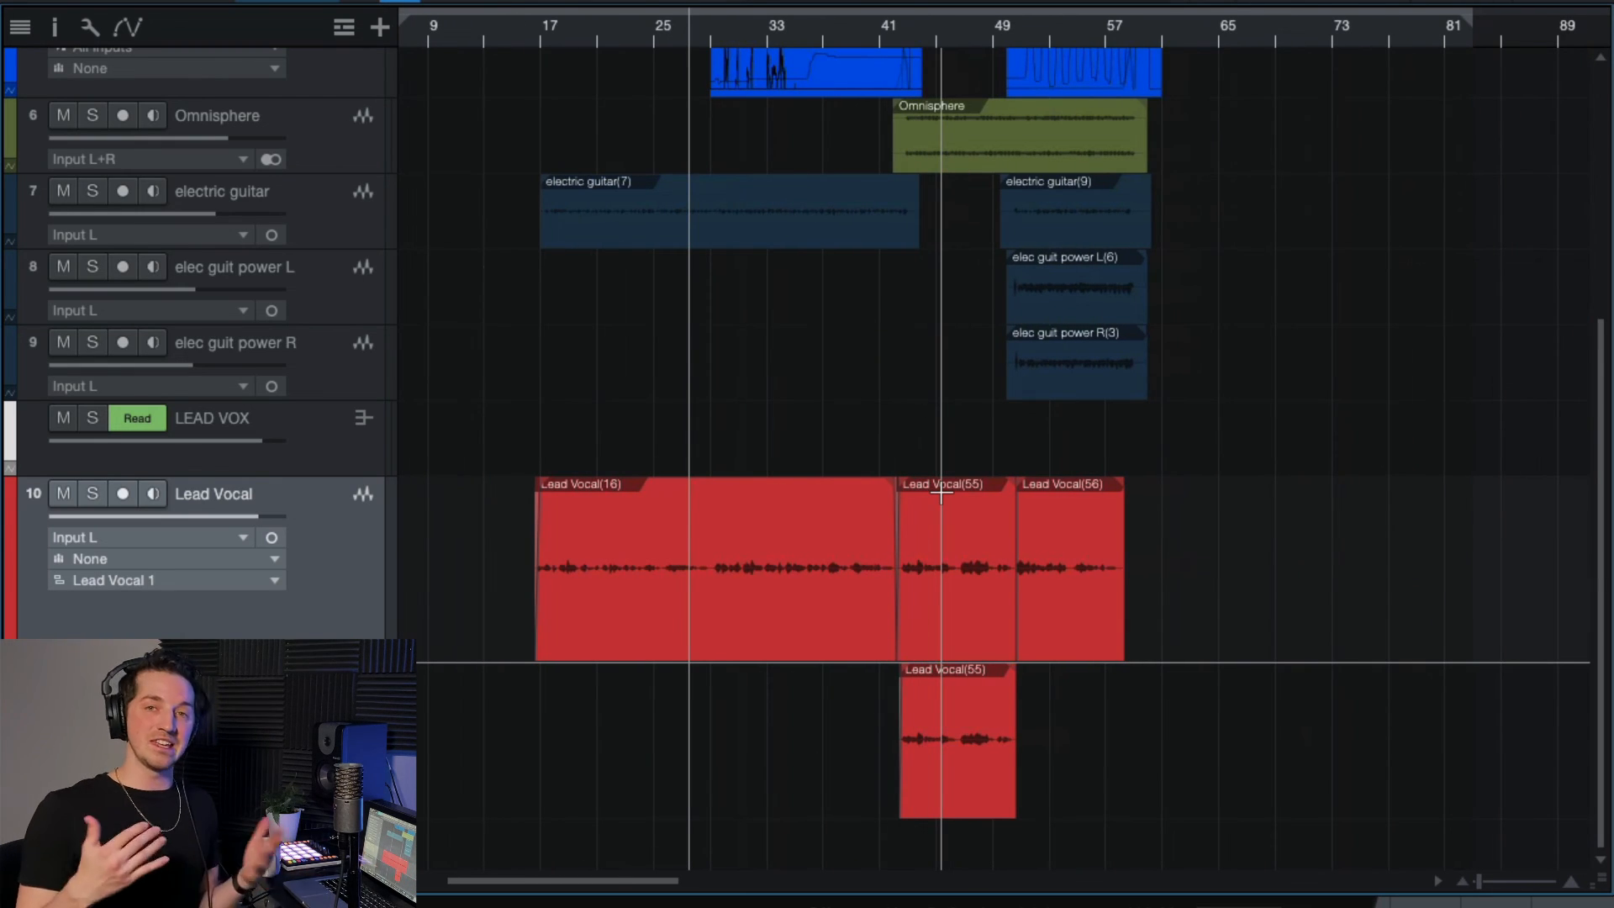